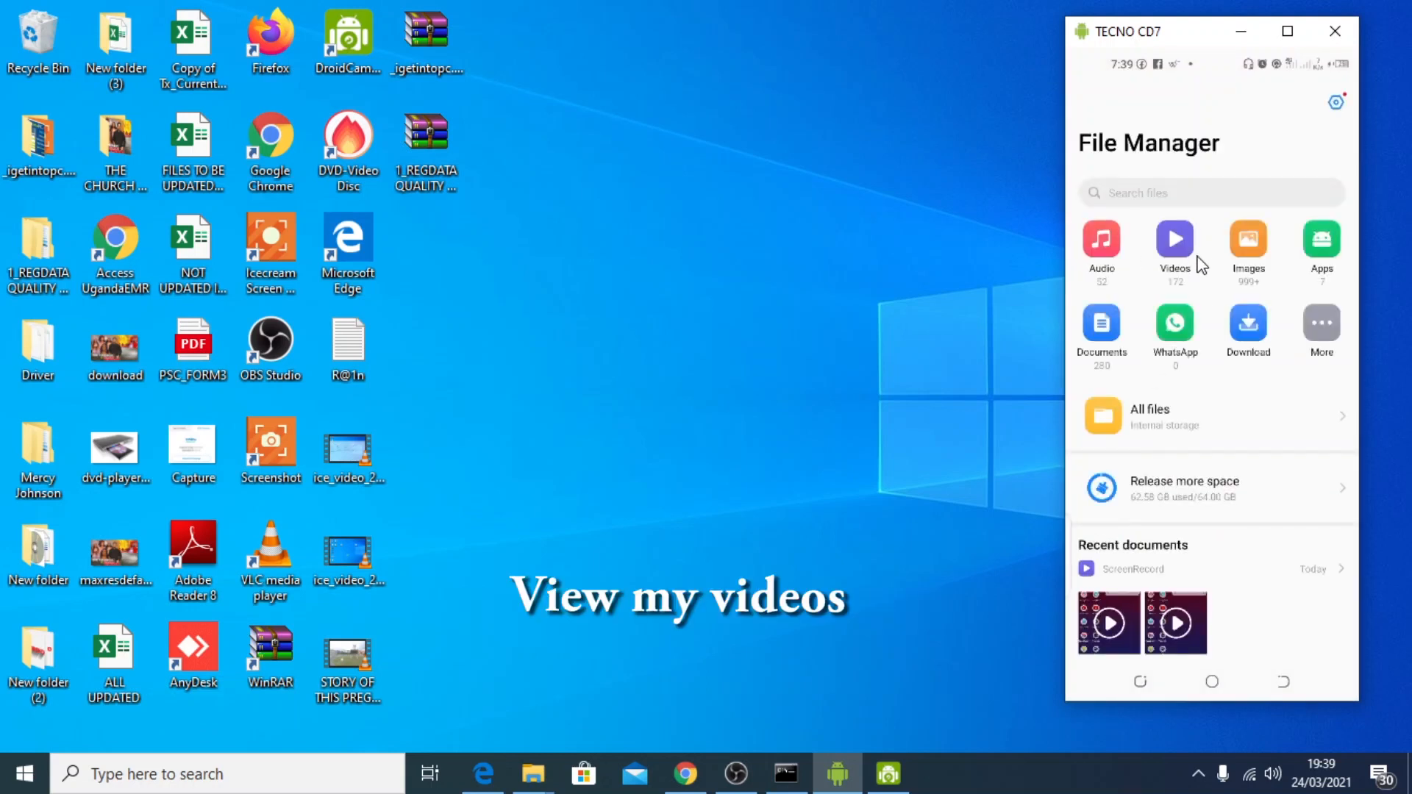
# Browse the Videos list and recent documents in the mirrored phone's File Manager, return to its app list, and refresh the desktop
pyautogui.click(1199, 263)
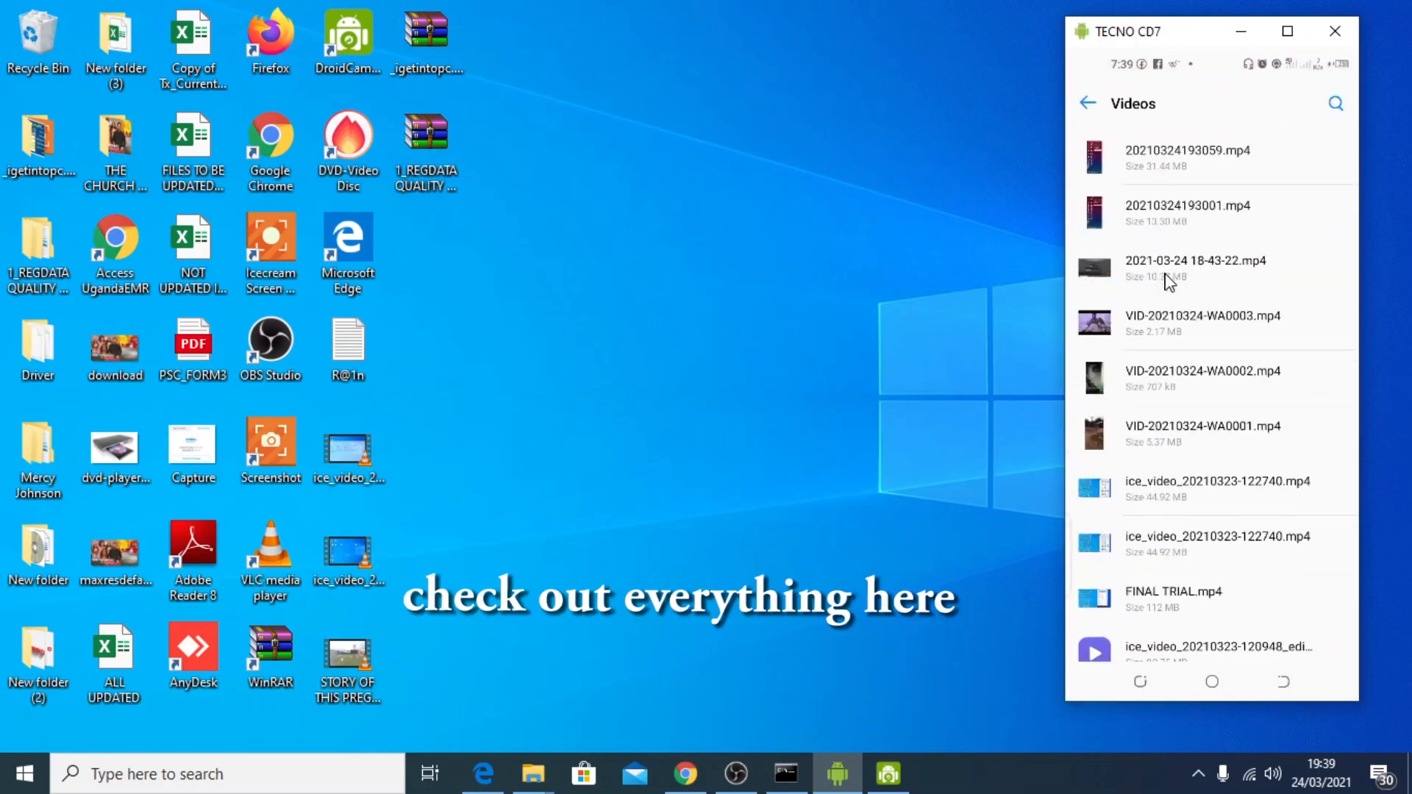
pyautogui.click(1089, 104)
pyautogui.scroll(-5, 1221, 294)
pyautogui.scroll(-5, 1193, 577)
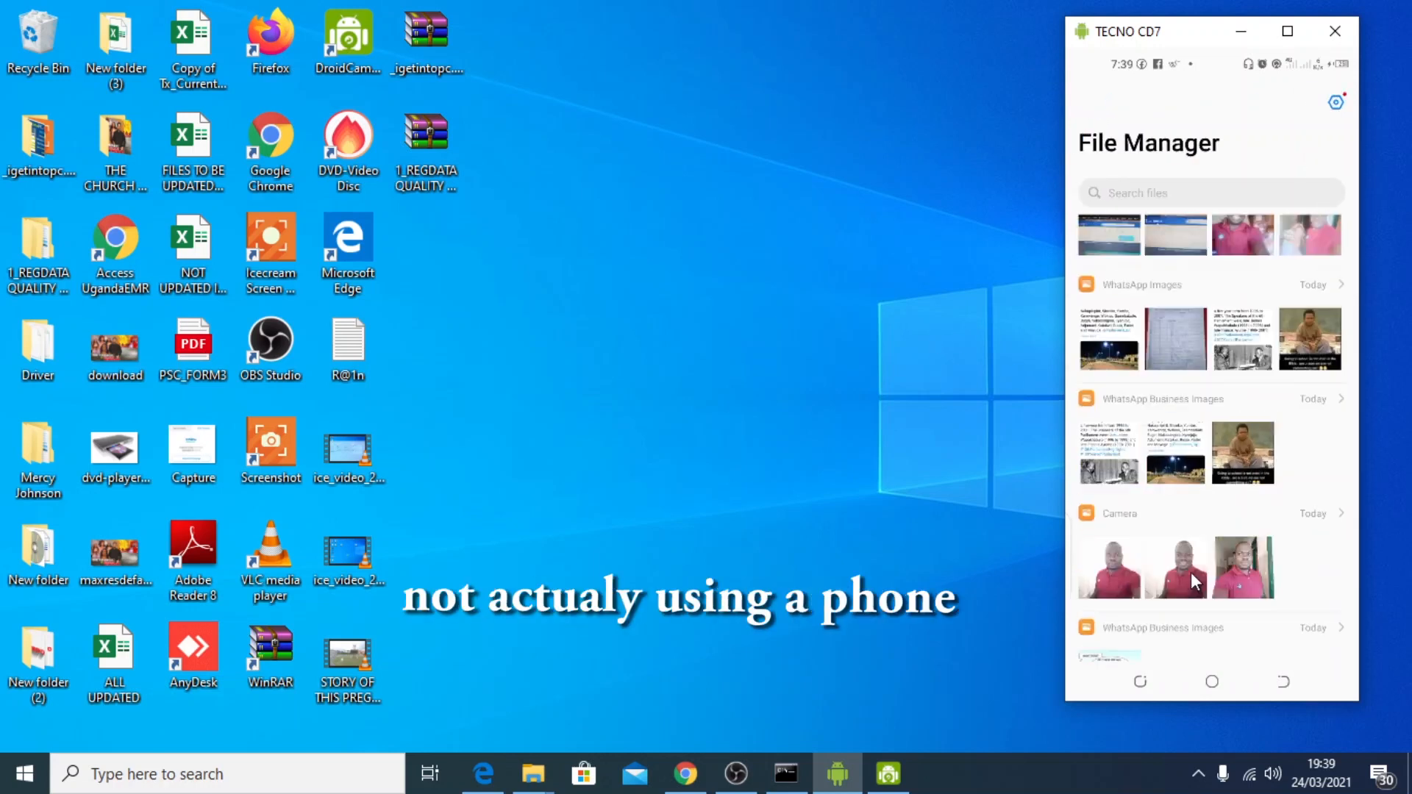
pyautogui.click(1218, 694)
pyautogui.rightClick(649, 402)
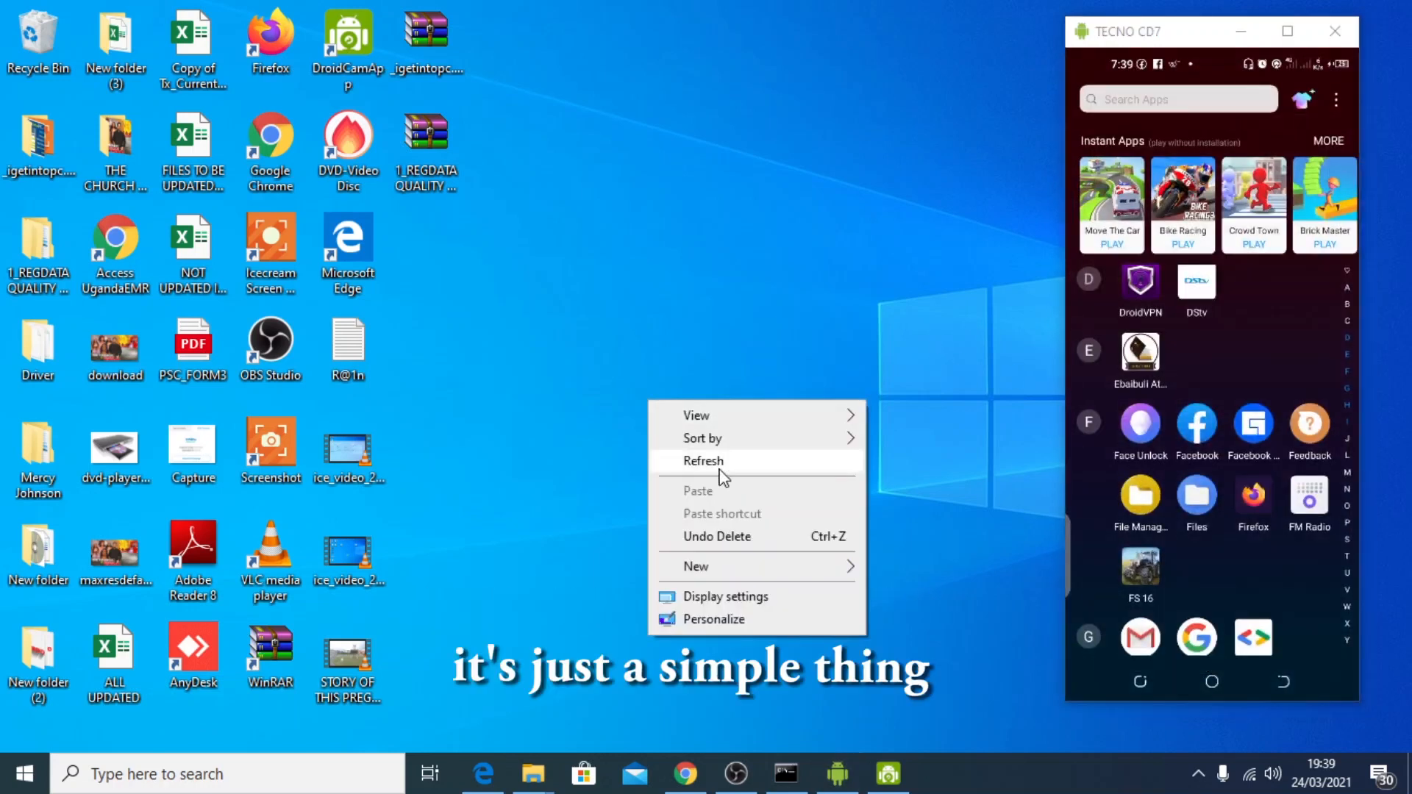
pyautogui.click(723, 461)
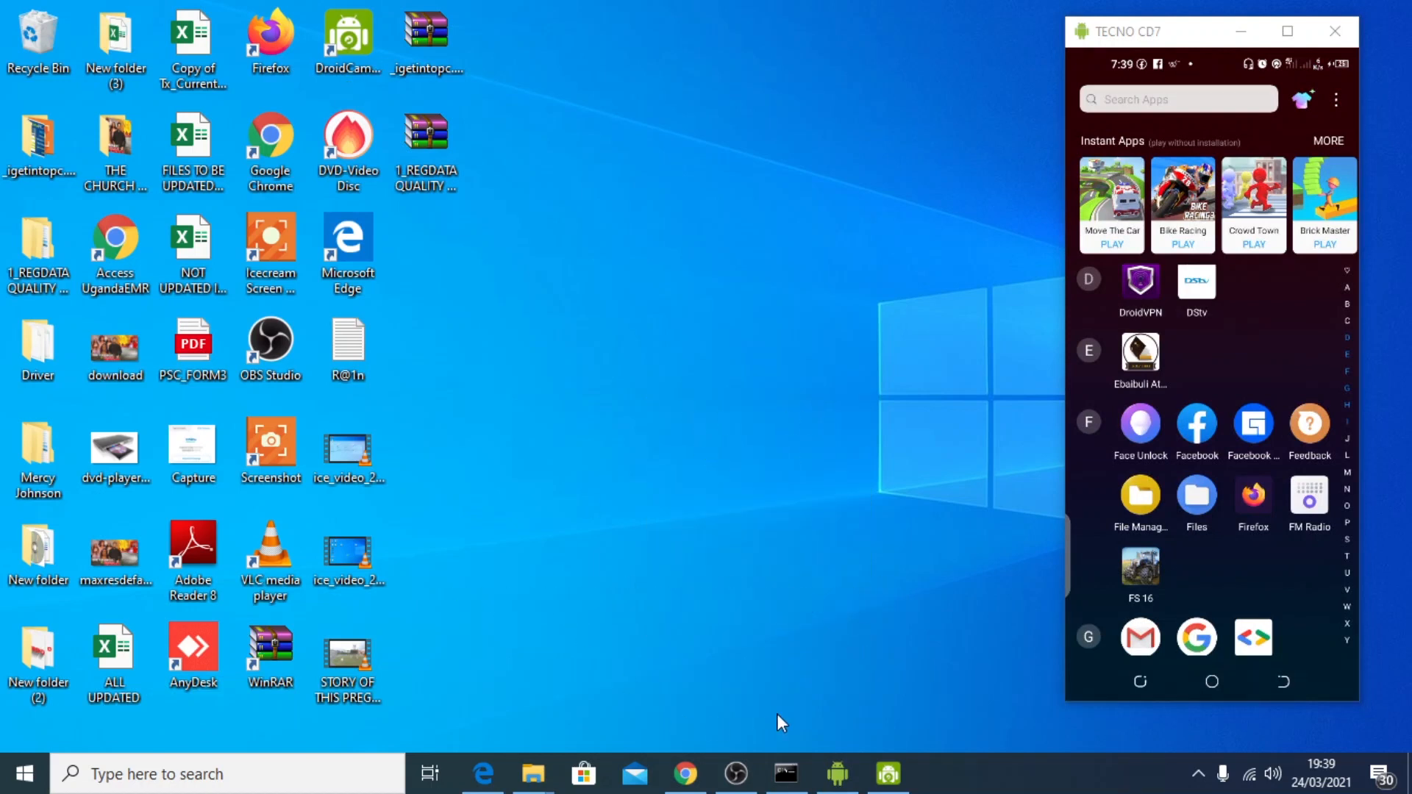
# Switch to Google Chrome and search the web for scrcpy
pyautogui.click(686, 774)
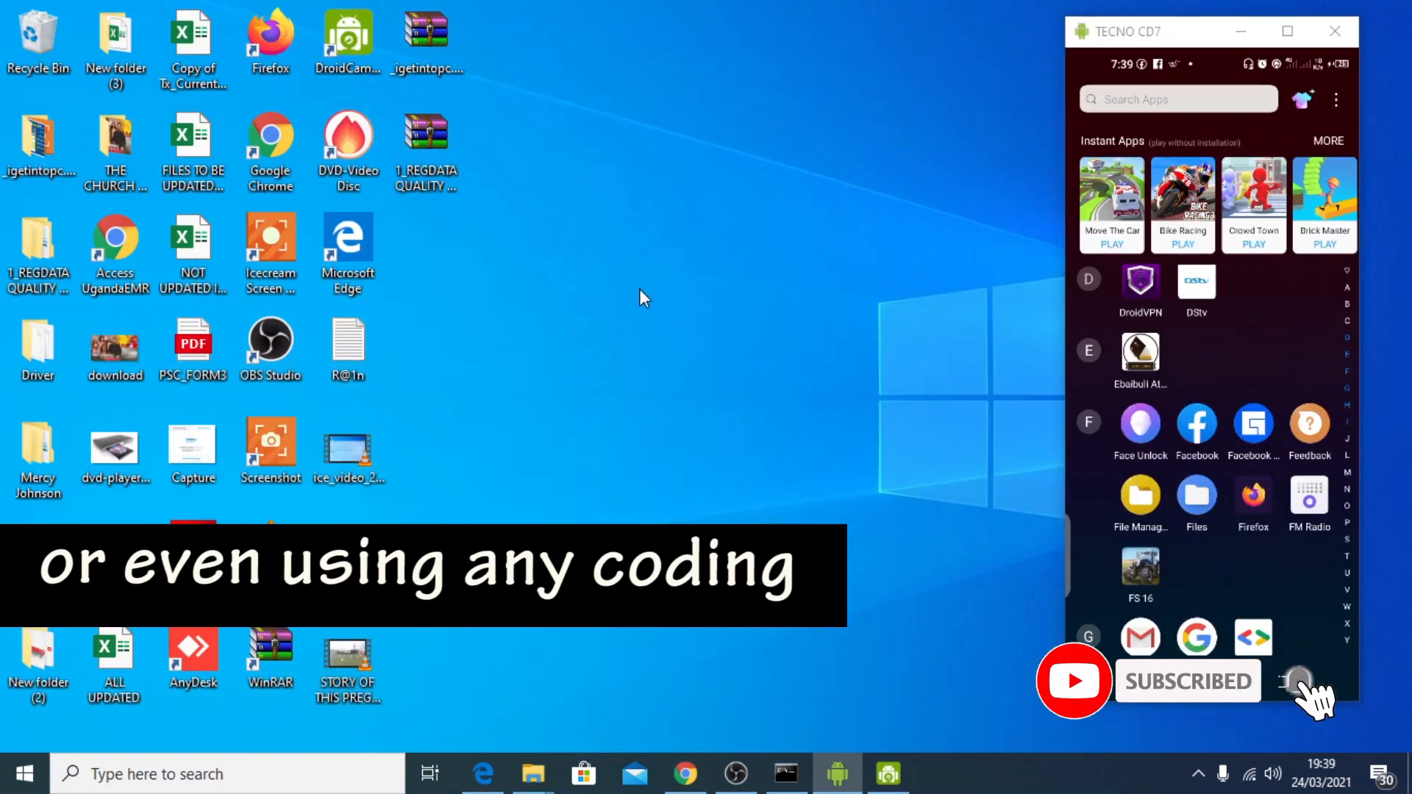
pyautogui.rightClick(641, 296)
pyautogui.click(669, 350)
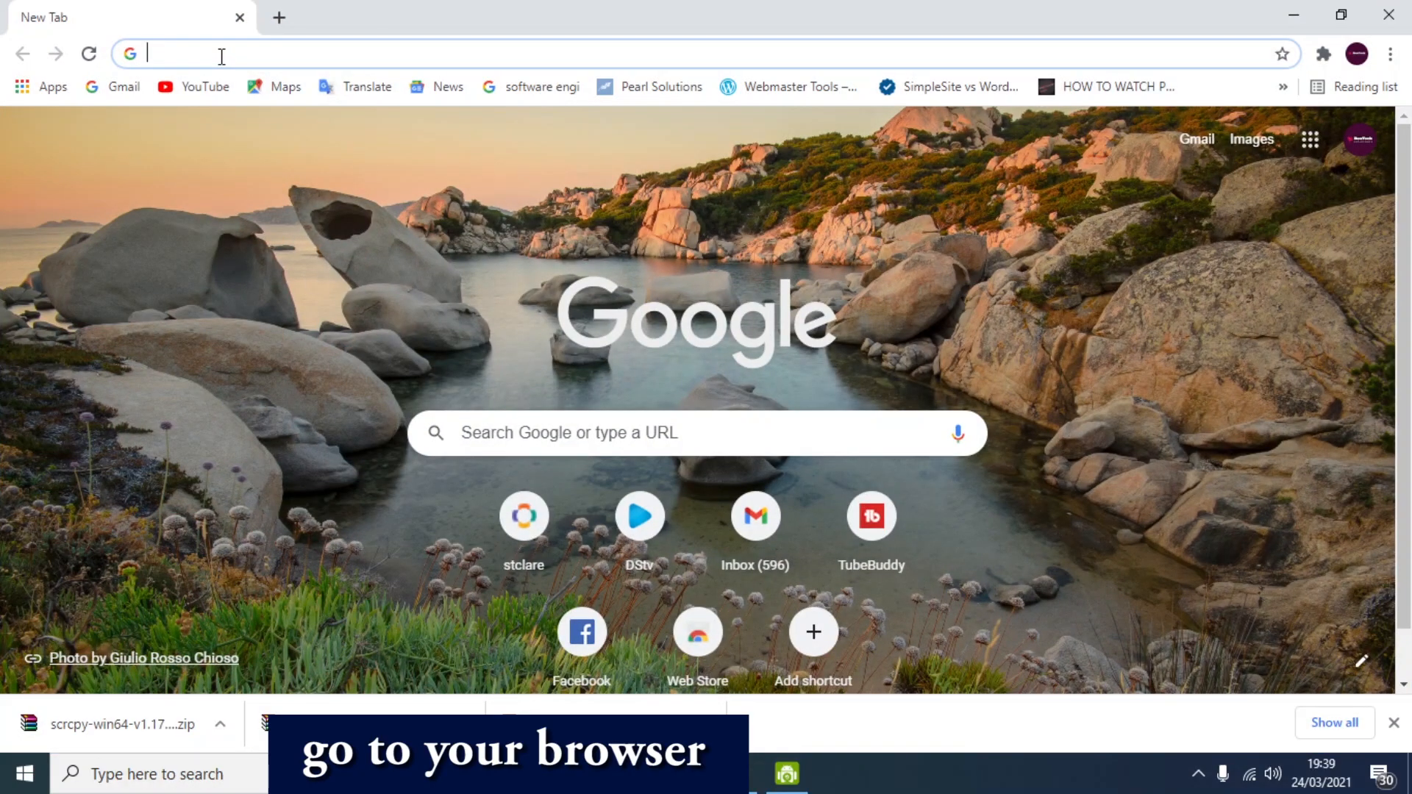
pyautogui.write('s')
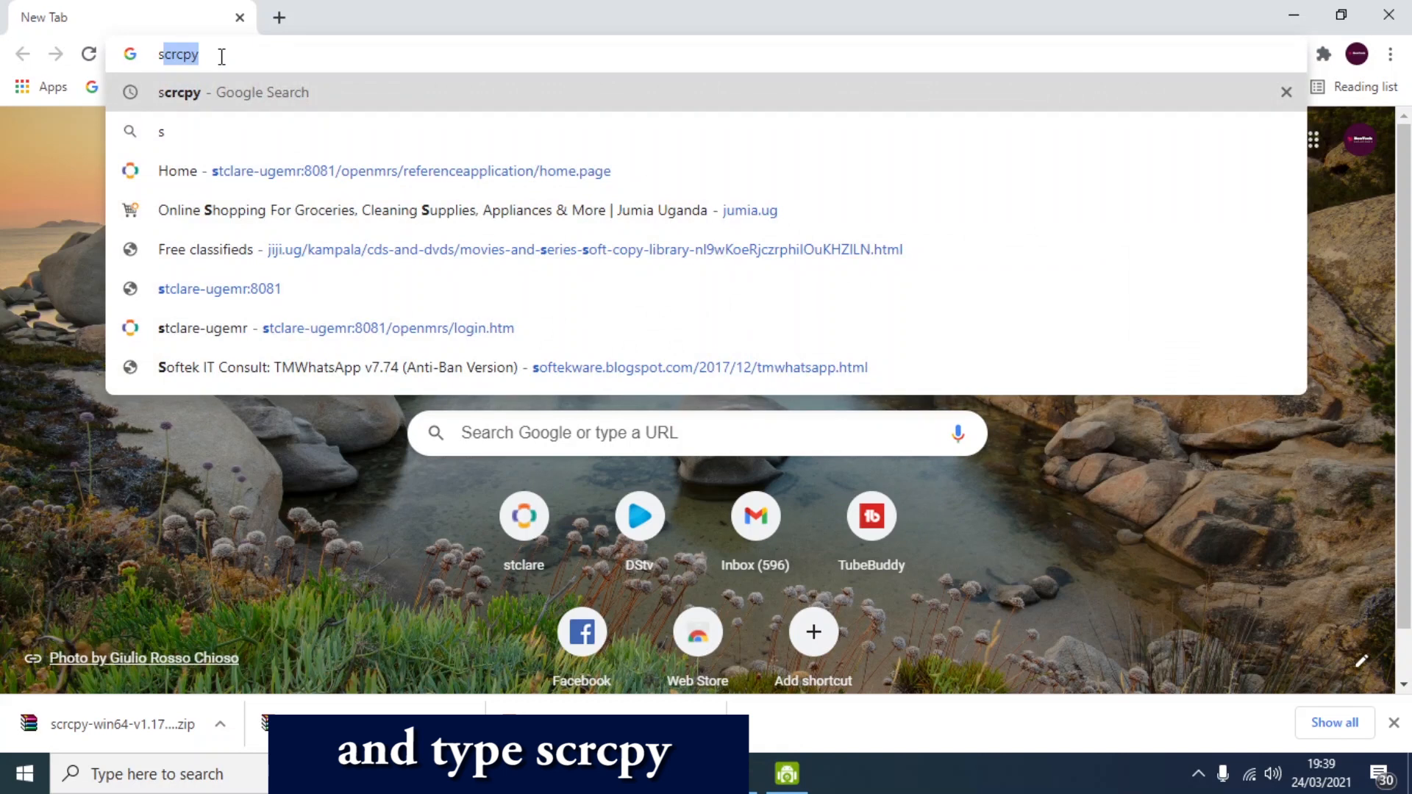
pyautogui.write('cr')
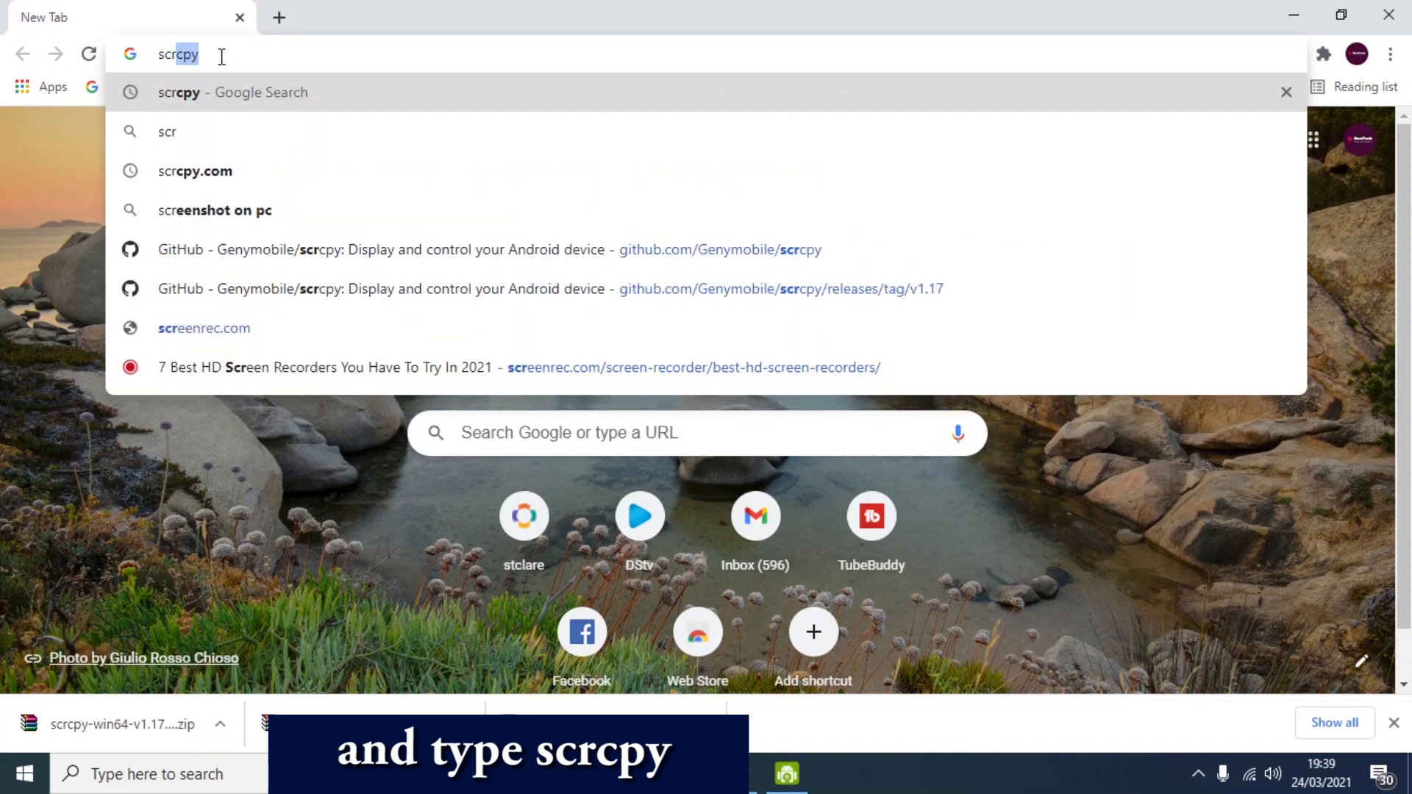
pyautogui.write('cpy')
pyautogui.press('Return')
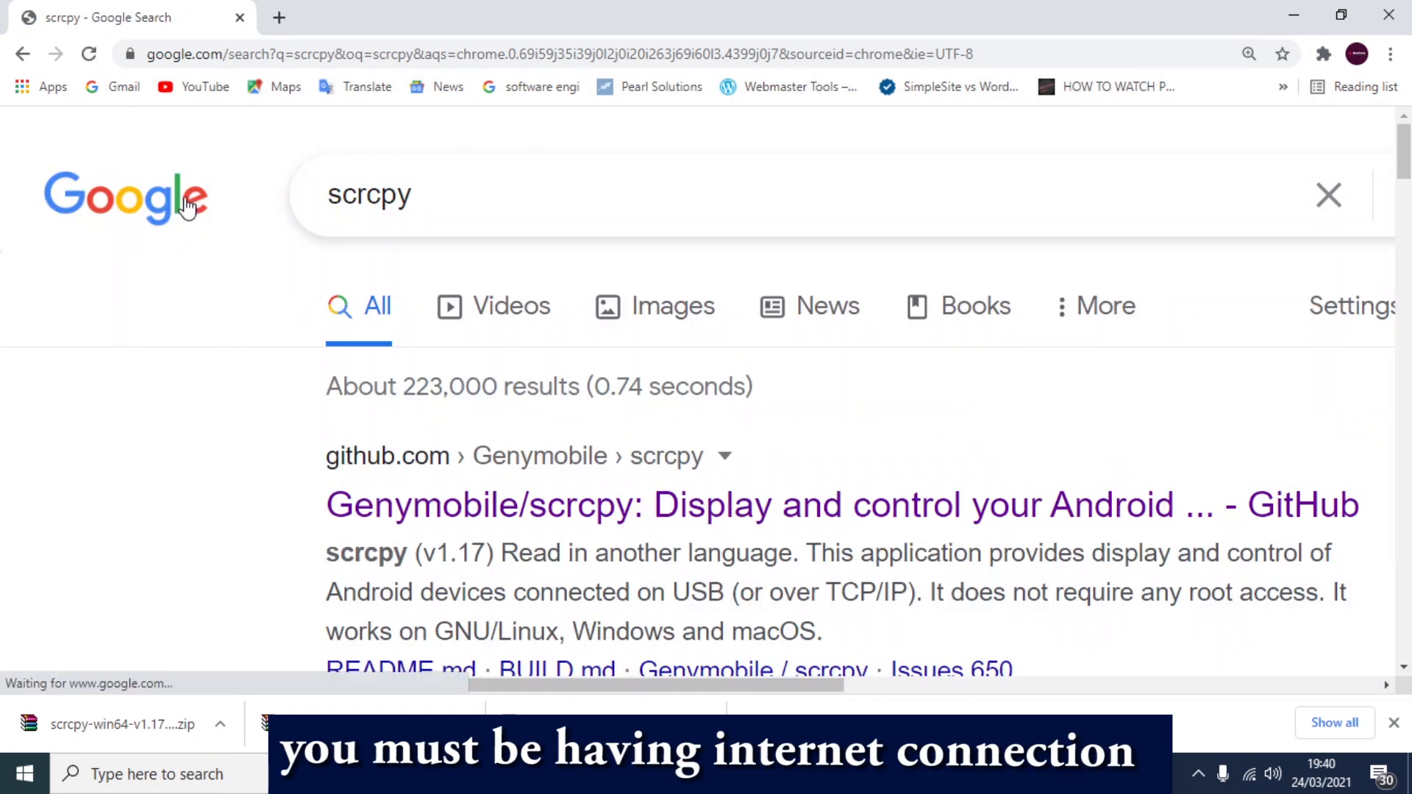
# Open the Genymobile/scrcpy GitHub page from the search results
pyautogui.scroll(-2, 404, 331)
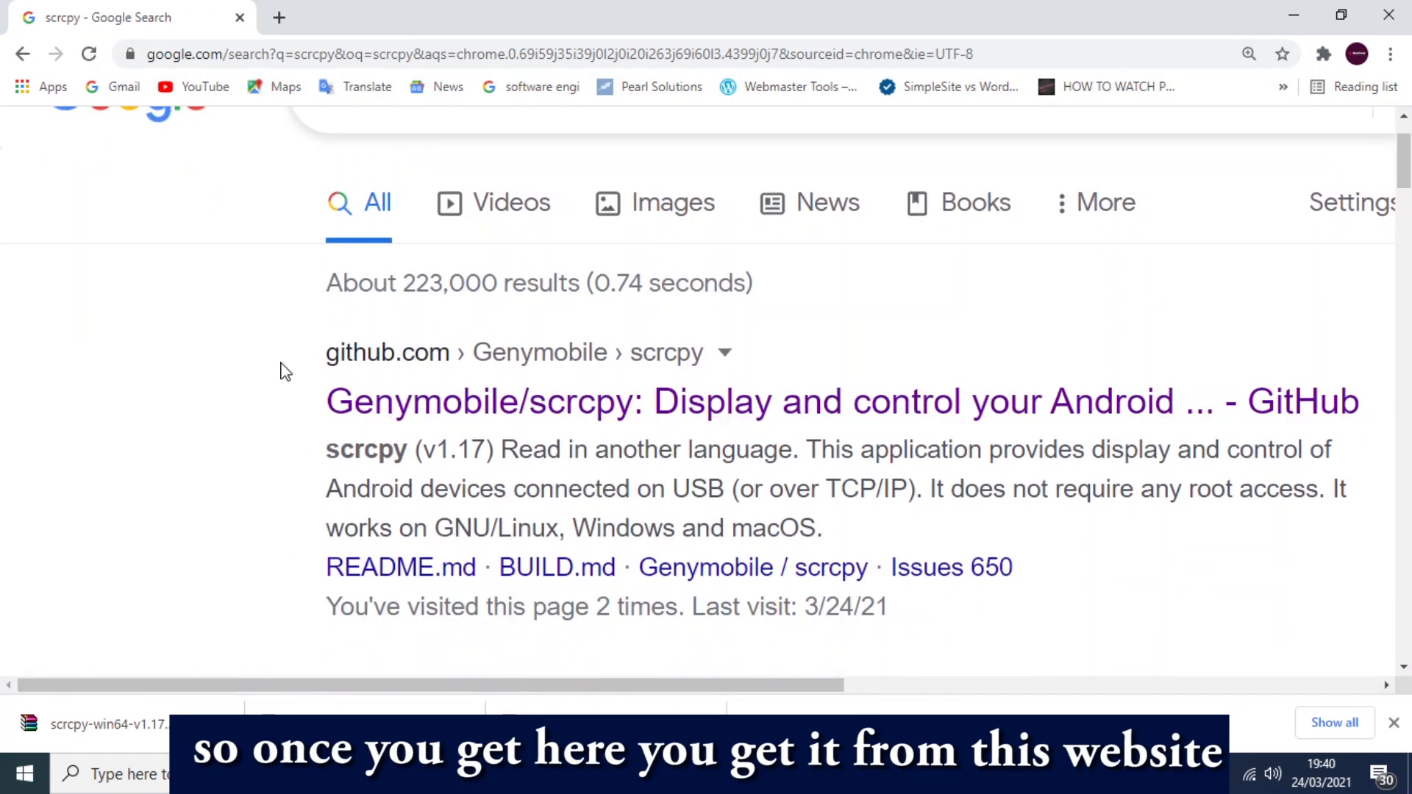
pyautogui.click(417, 382)
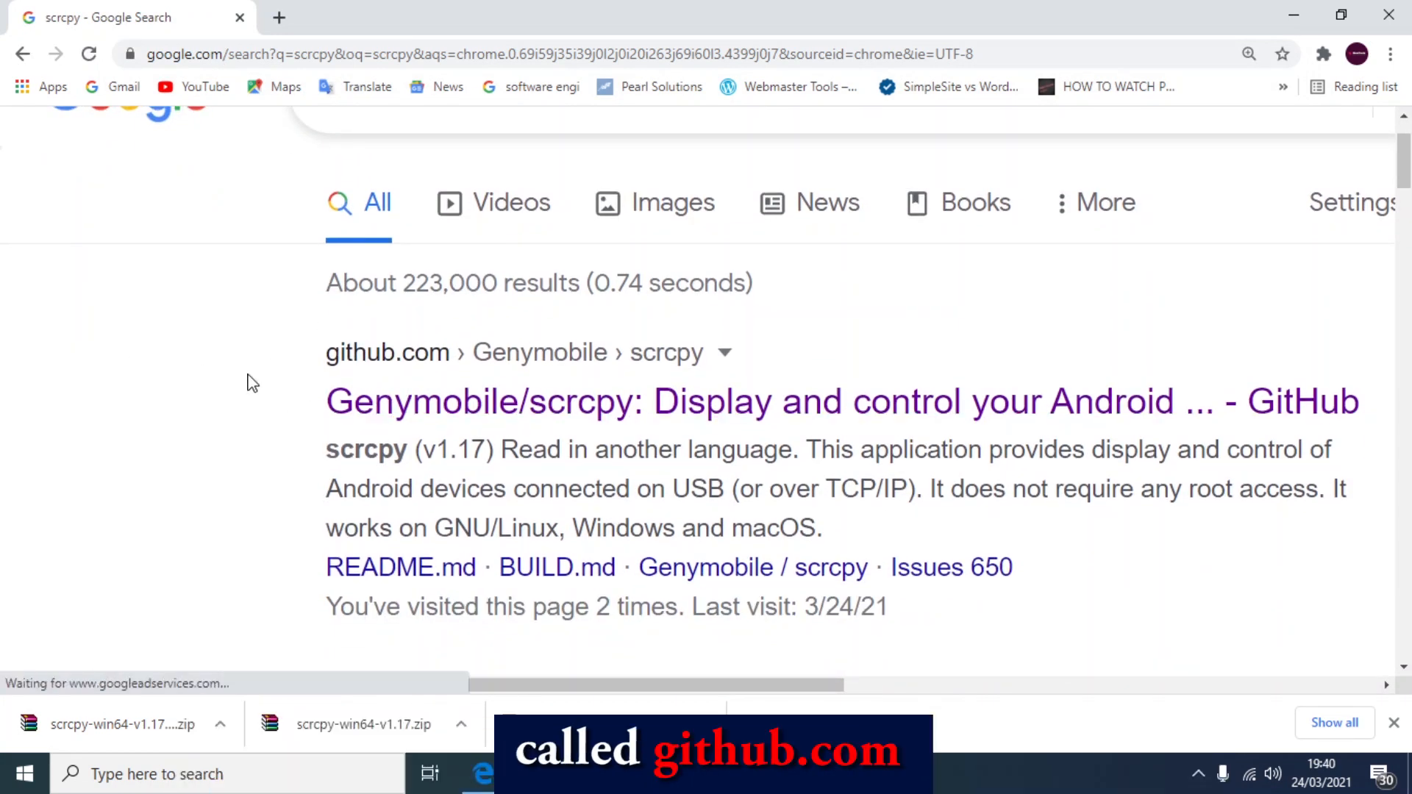
pyautogui.click(373, 360)
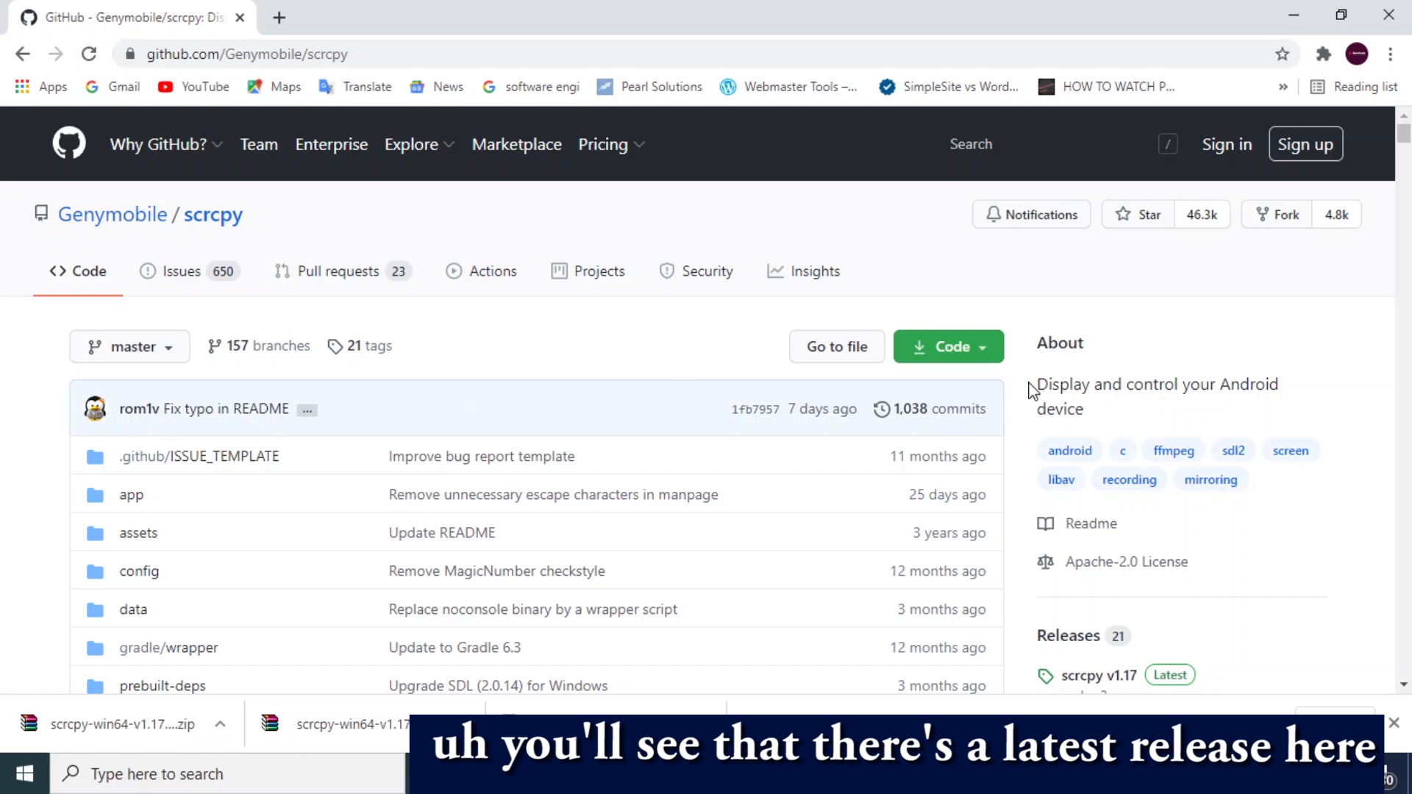
# Download the Windows build of scrcpy listed in the README's "Get the app" summary
pyautogui.scroll(-3, 1031, 383)
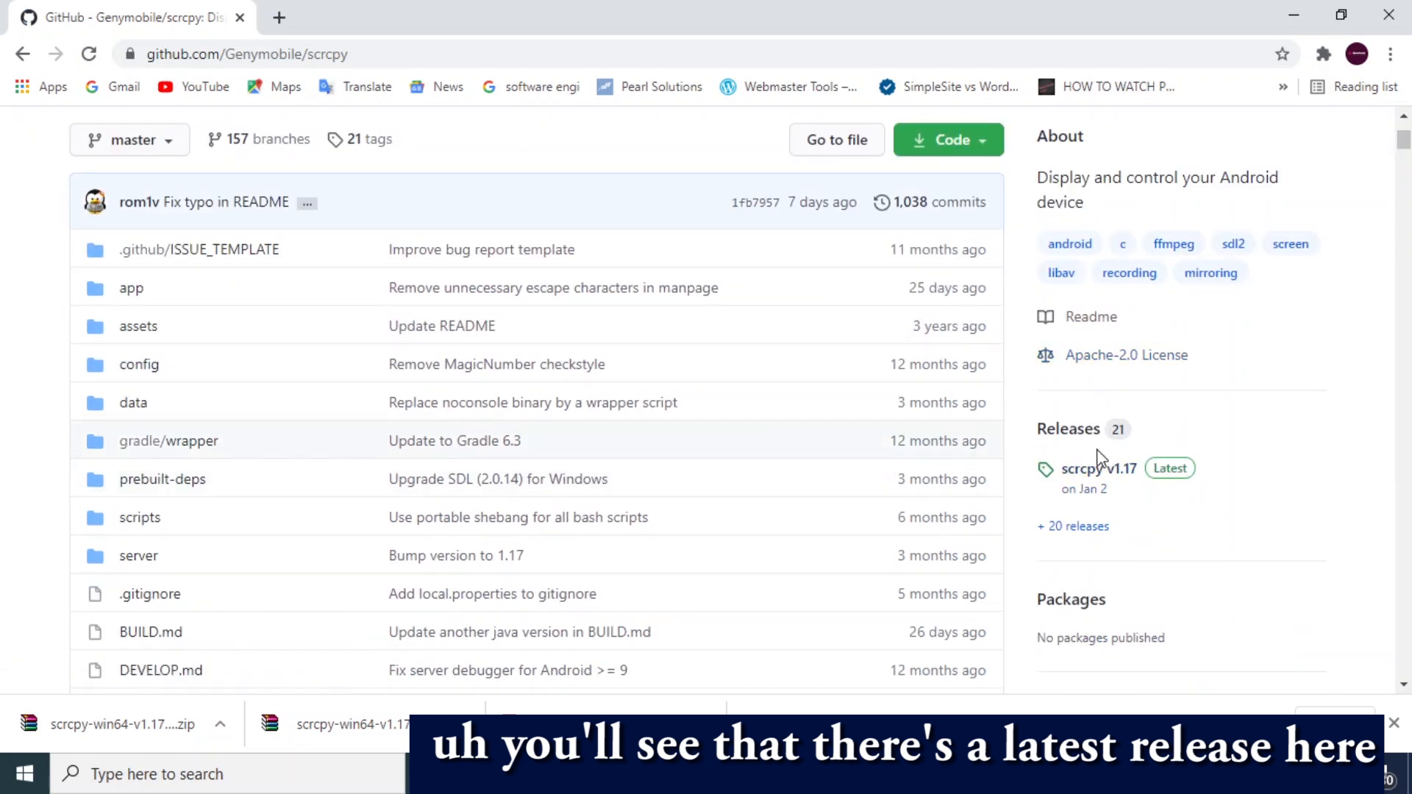
pyautogui.scroll(-10, 598, 454)
pyautogui.scroll(-15, 392, 468)
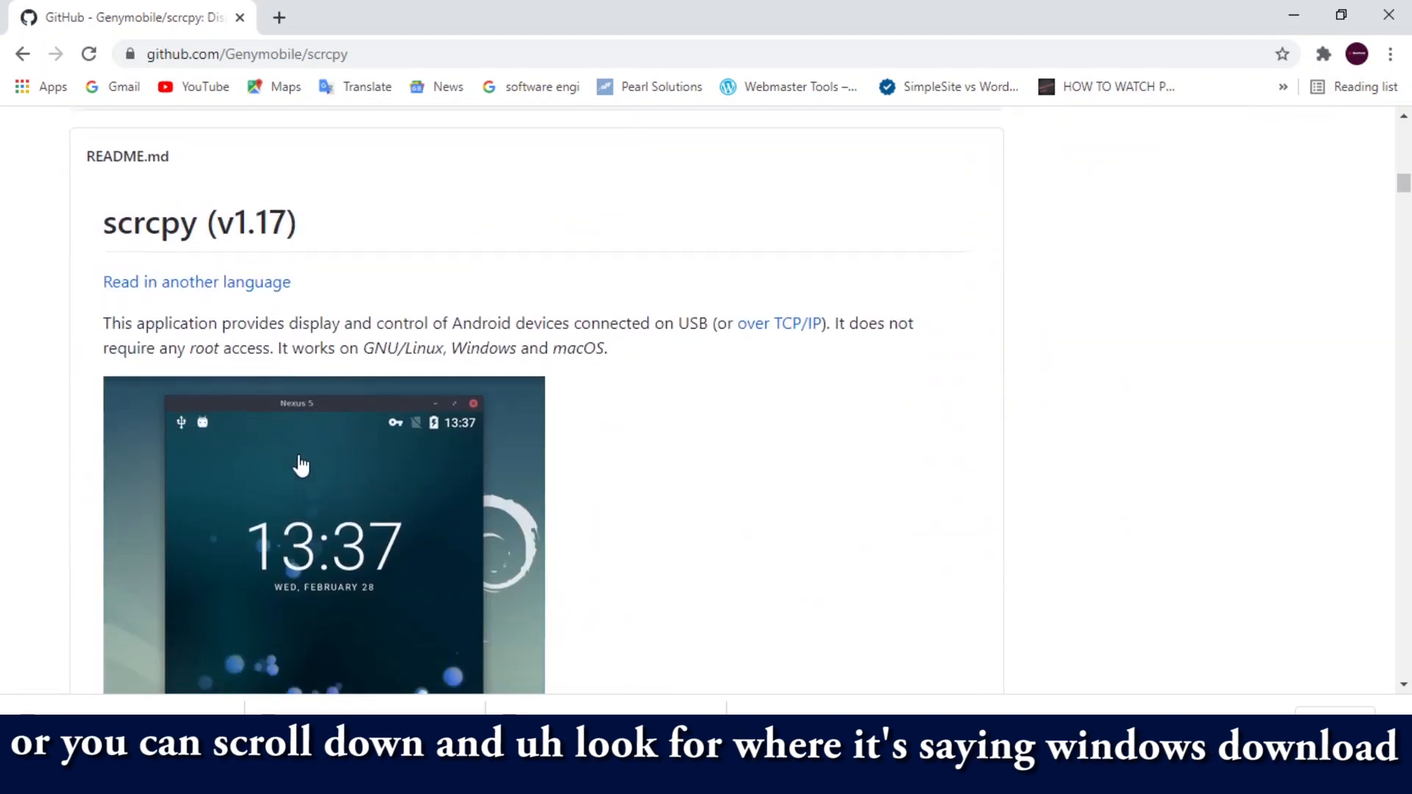
pyautogui.scroll(-3, 305, 456)
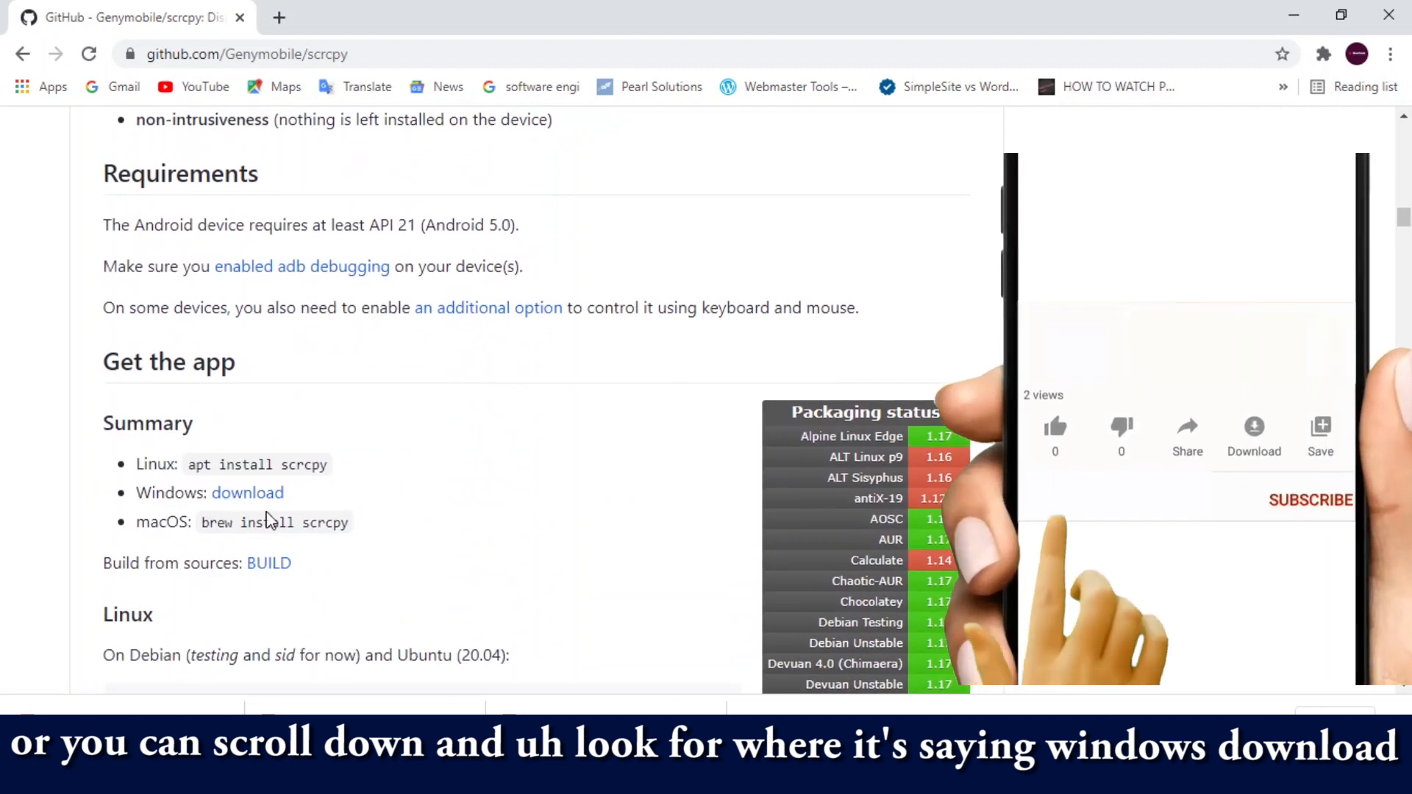
pyautogui.scroll(-1, 249, 484)
pyautogui.click(247, 390)
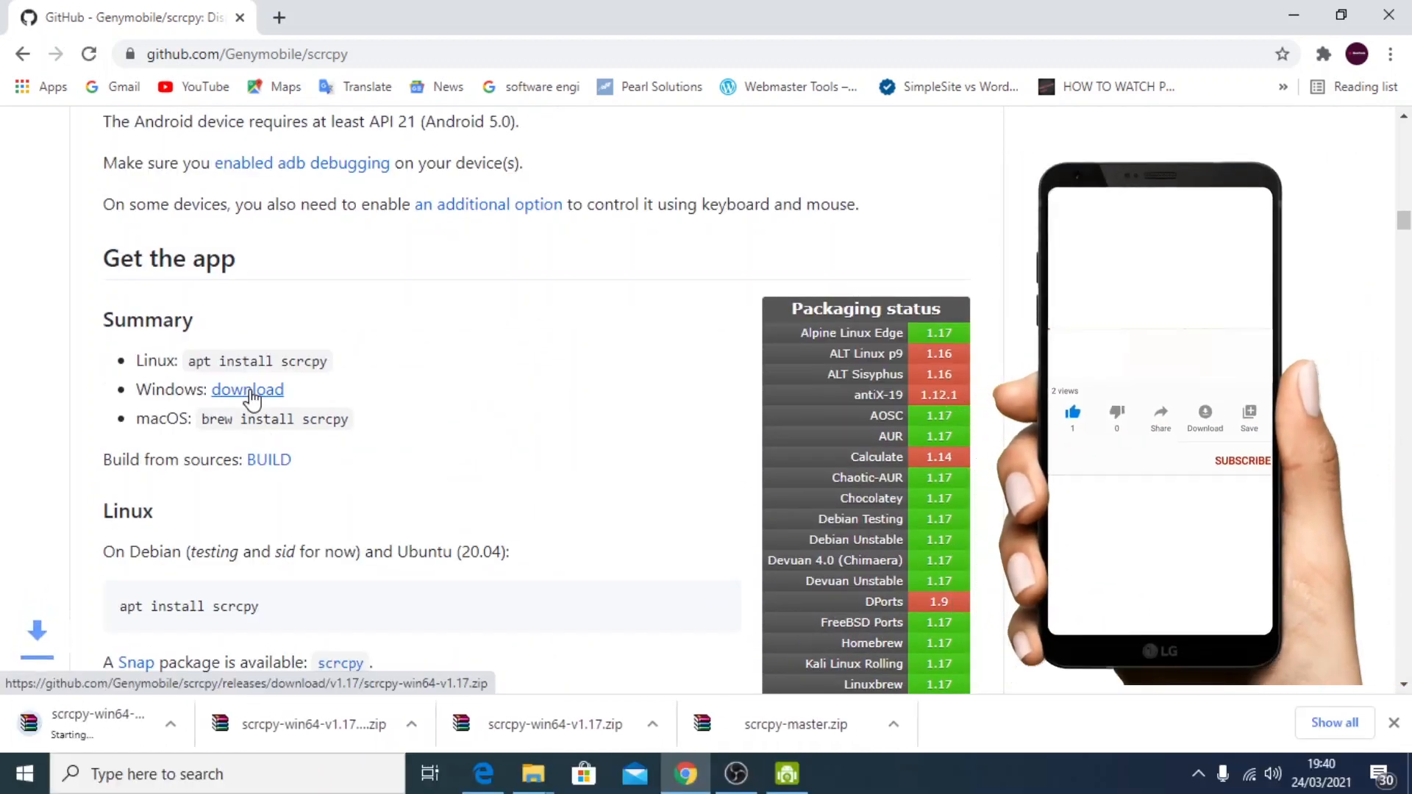
# Show the downloaded scrcpy-win64-v1.17.zip in its folder and refresh the file list
pyautogui.click(219, 723)
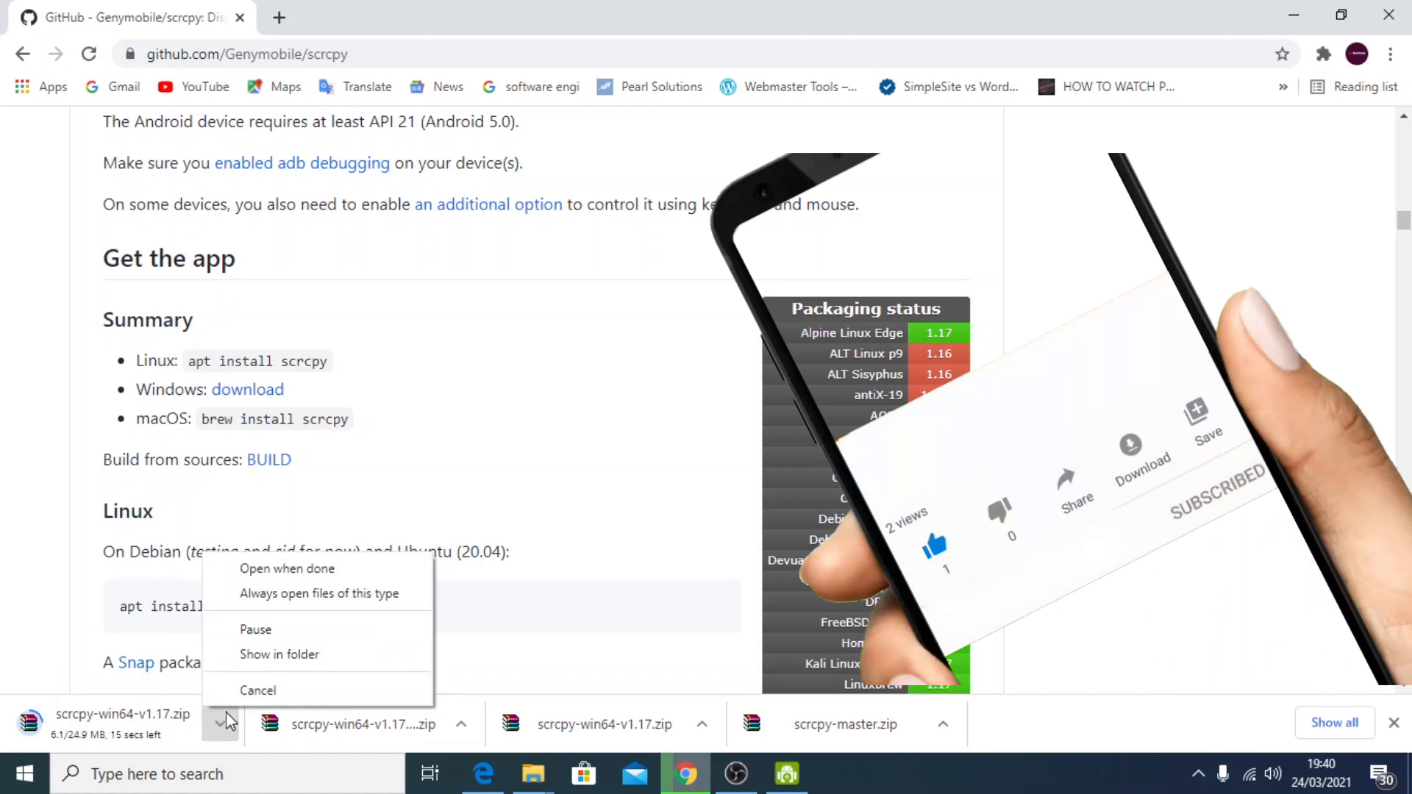
pyautogui.click(510, 662)
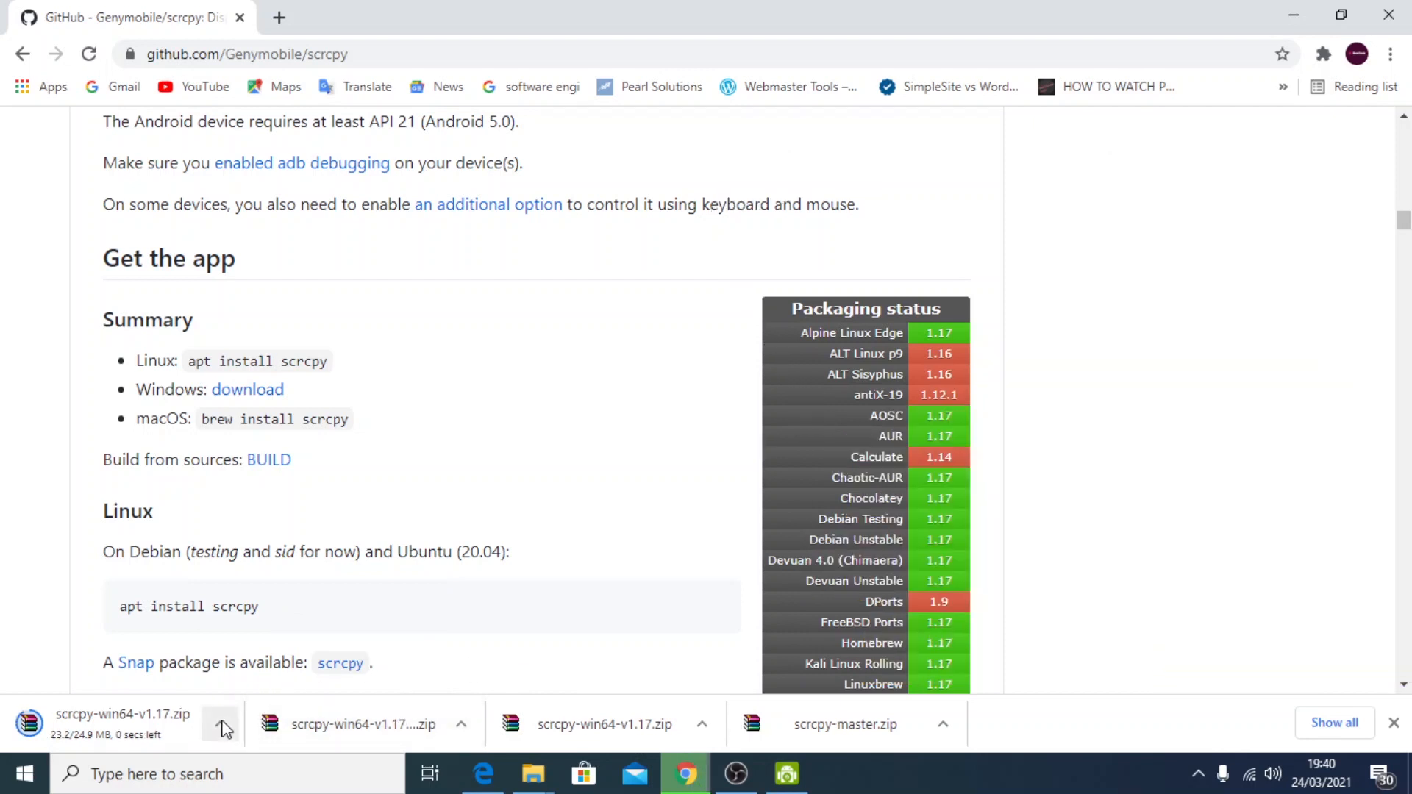
pyautogui.click(225, 729)
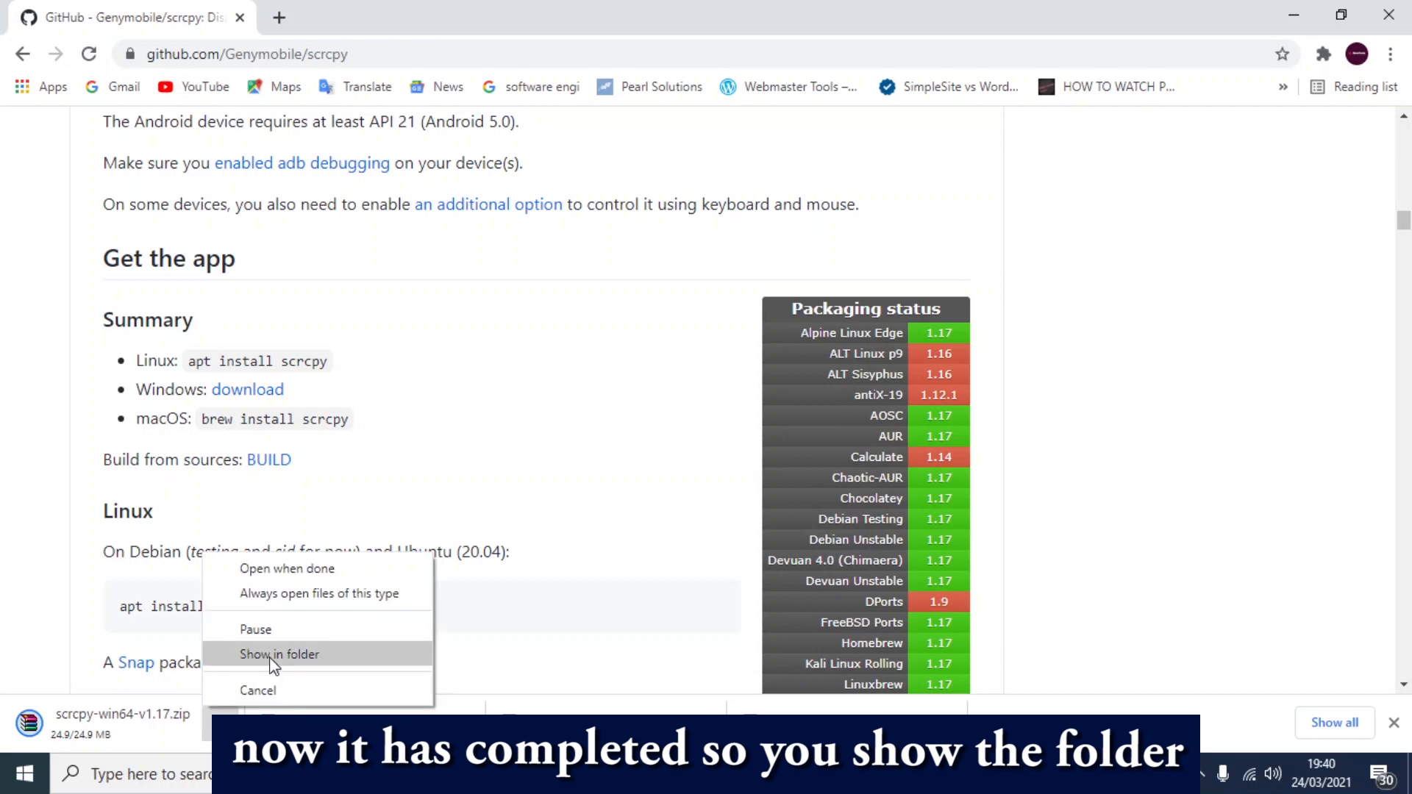
pyautogui.click(273, 662)
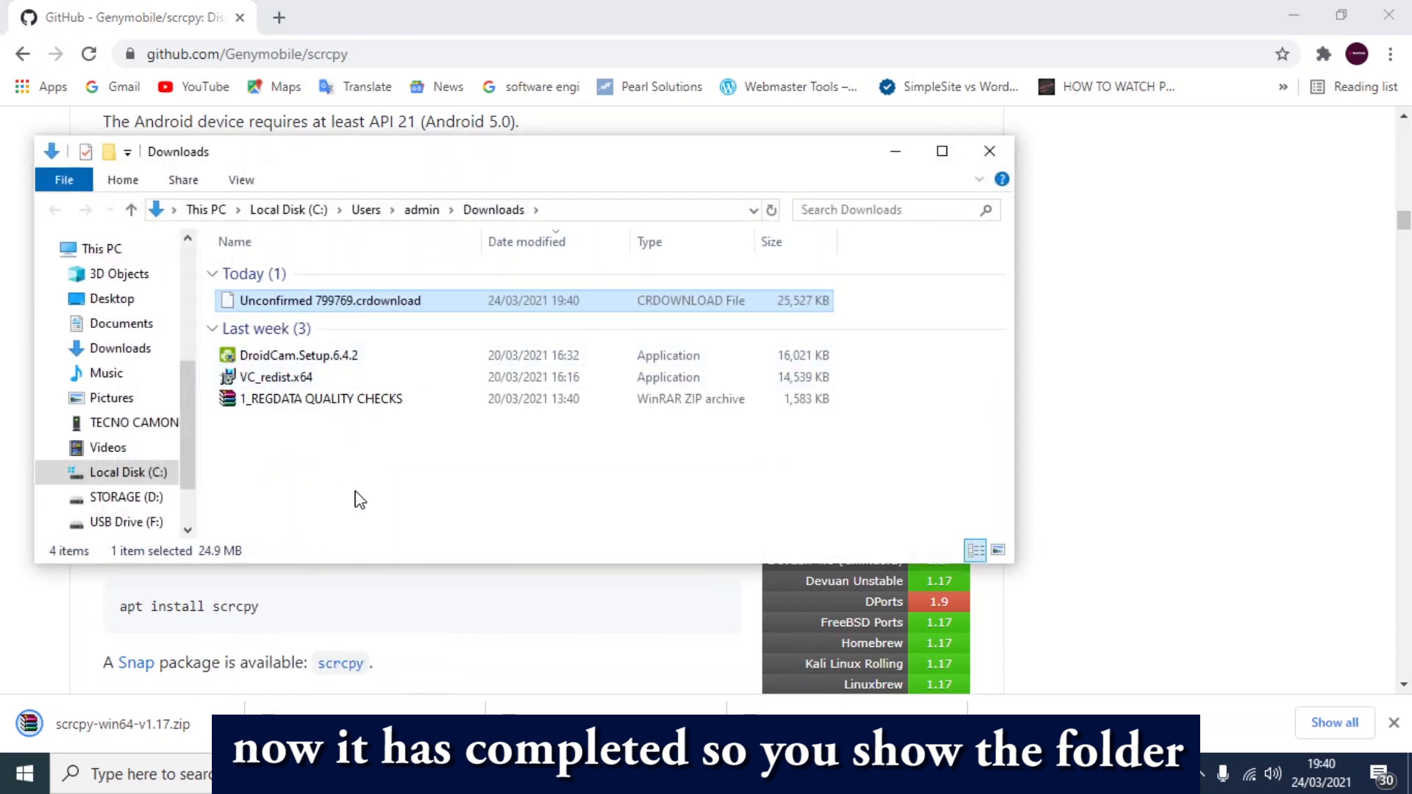
pyautogui.rightClick(357, 490)
pyautogui.click(410, 277)
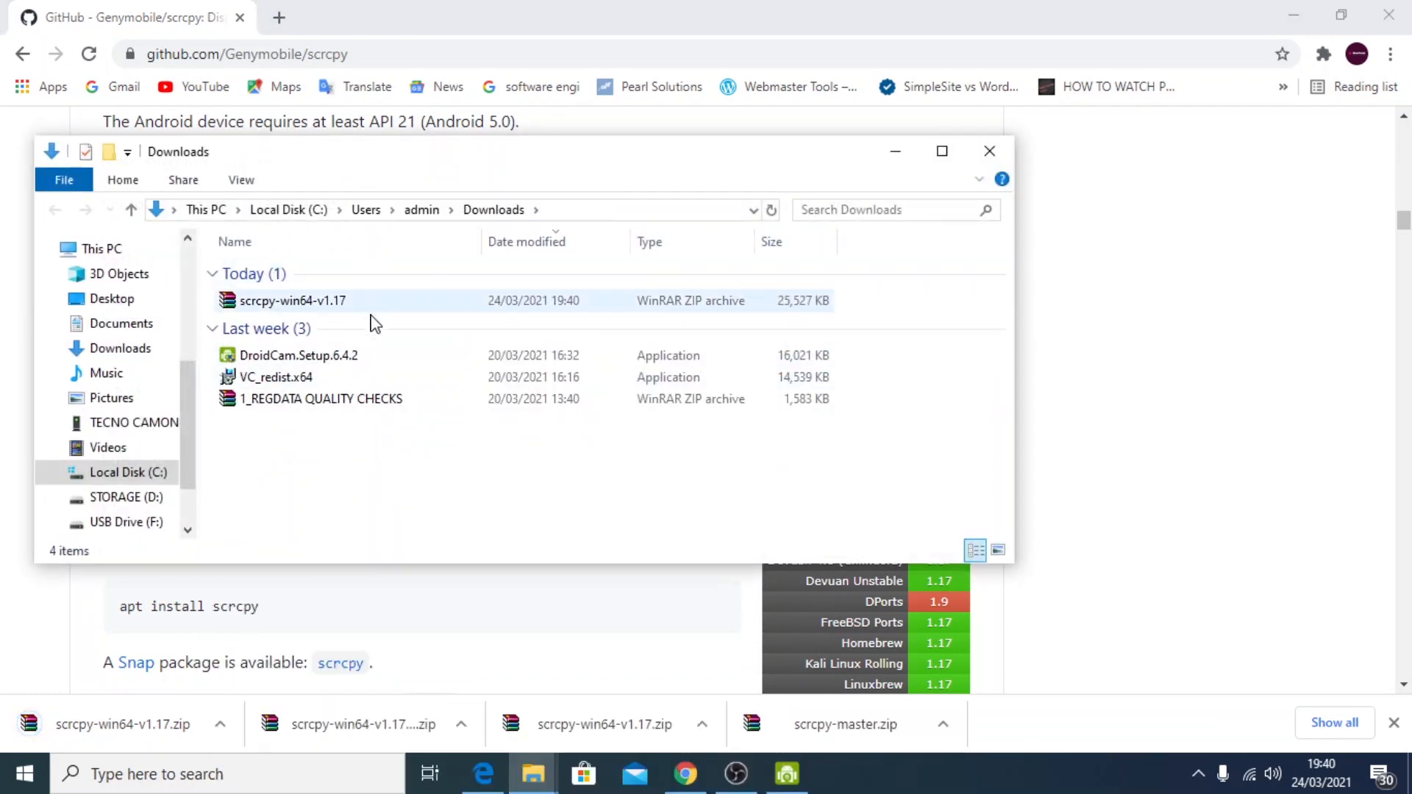
# Copy the scrcpy-win64-v1.17 archive from the Downloads folder
pyautogui.click(321, 303)
pyautogui.rightClick(321, 305)
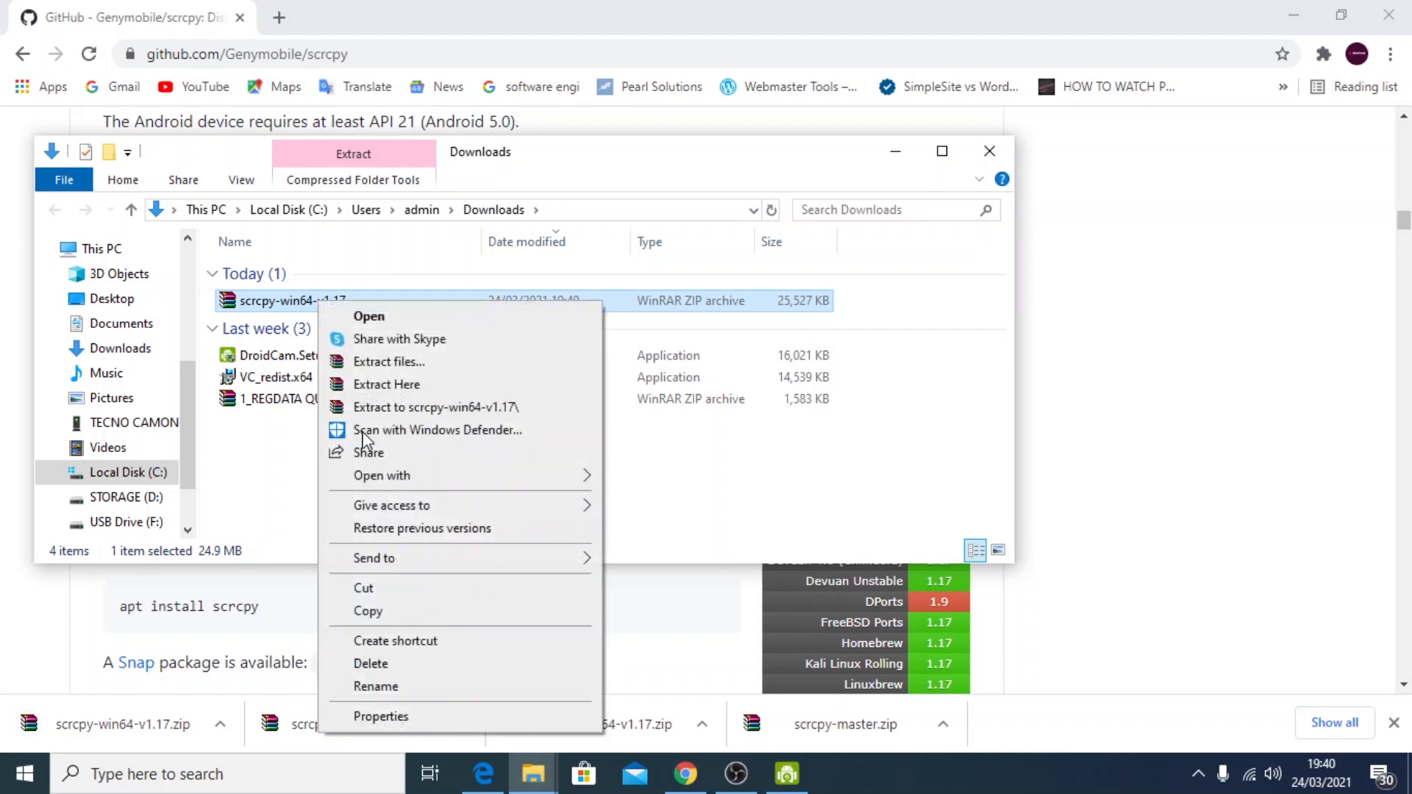
pyautogui.click(364, 609)
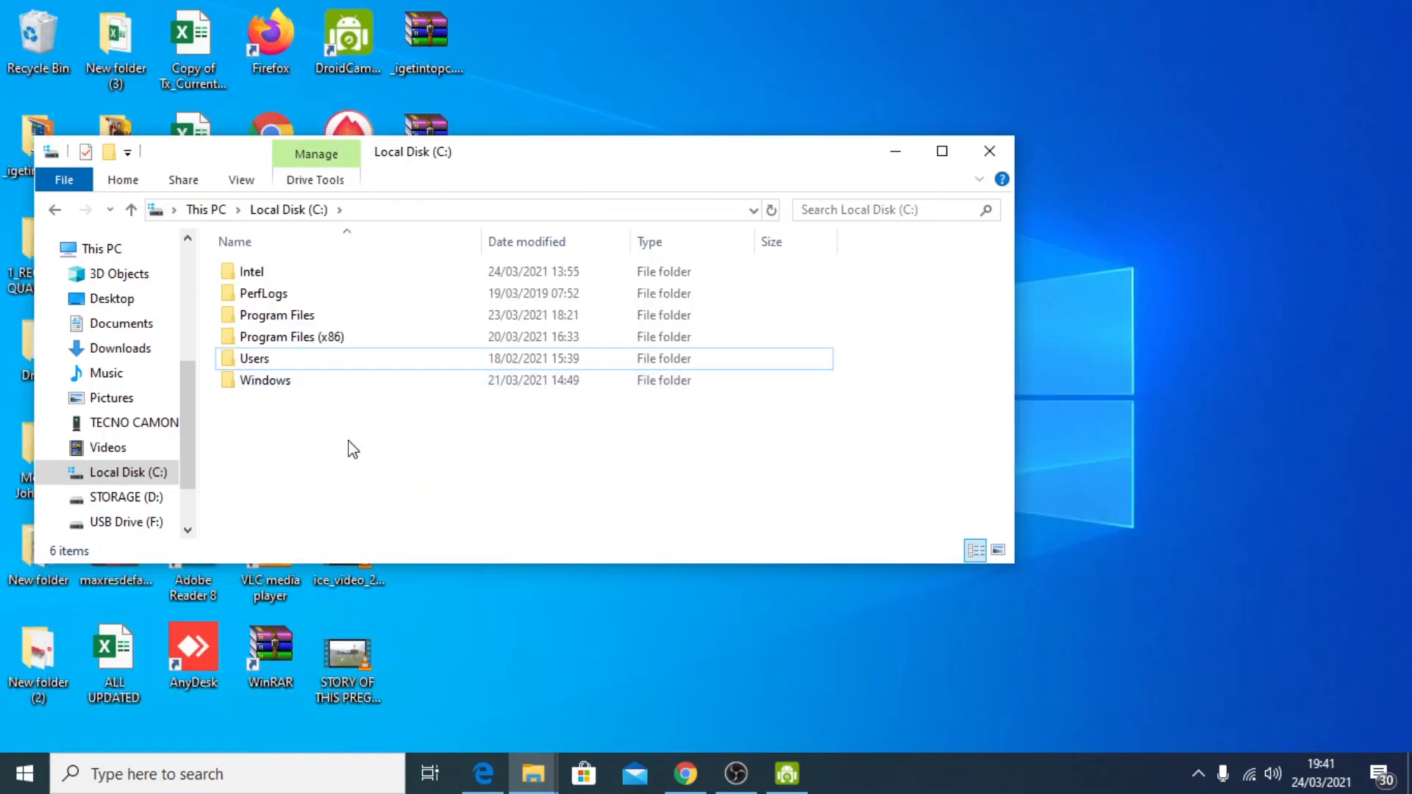
# Maximize the File Explorer window and open Local Disk (C:) from This PC
pyautogui.rightClick(332, 443)
pyautogui.click(285, 469)
pyautogui.click(943, 151)
pyautogui.click(92, 339)
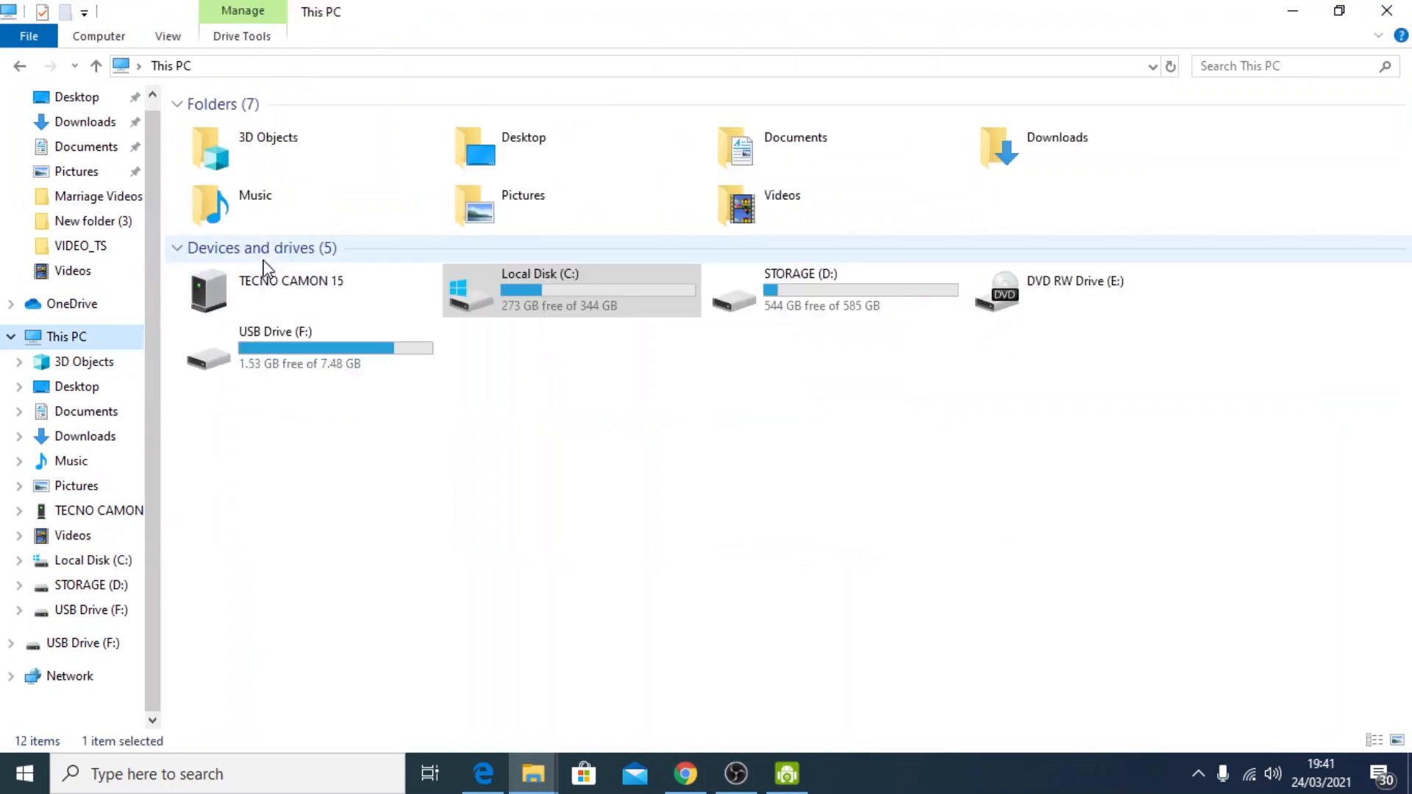
pyautogui.click(617, 435)
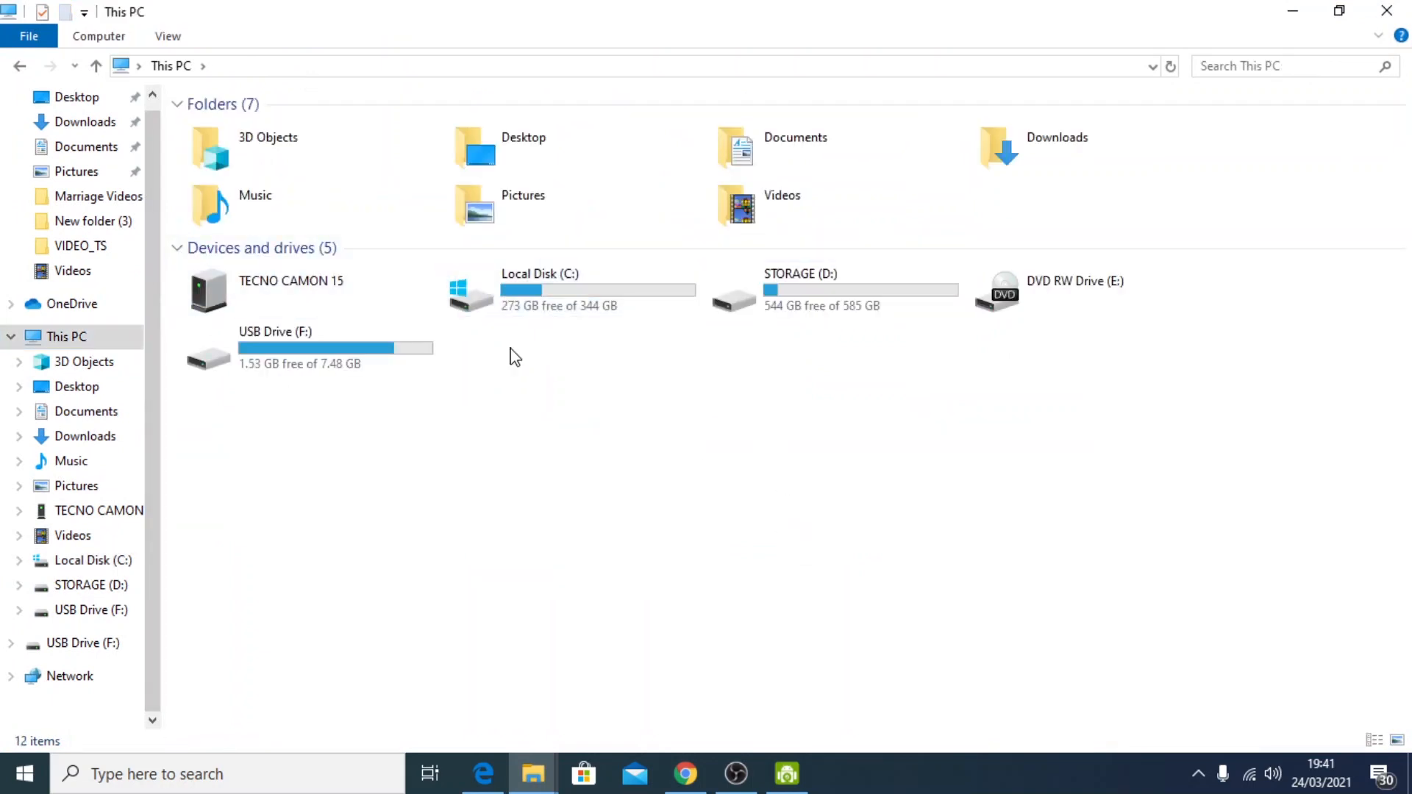
pyautogui.doubleClick(576, 302)
# Paste the copied scrcpy-win64-v1.17 archive into the root of Local Disk (C:), granting administrator permission
pyautogui.rightClick(266, 328)
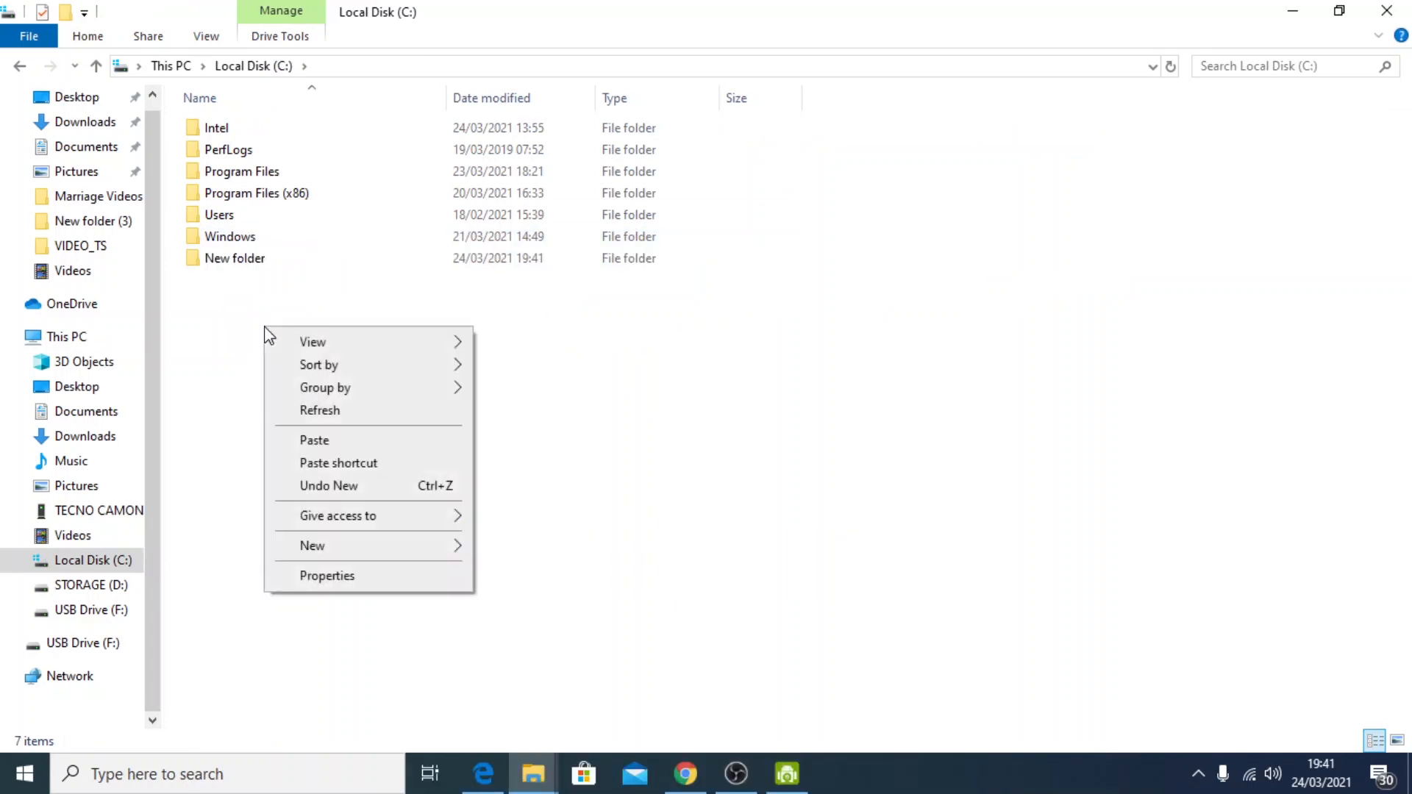
pyautogui.click(314, 440)
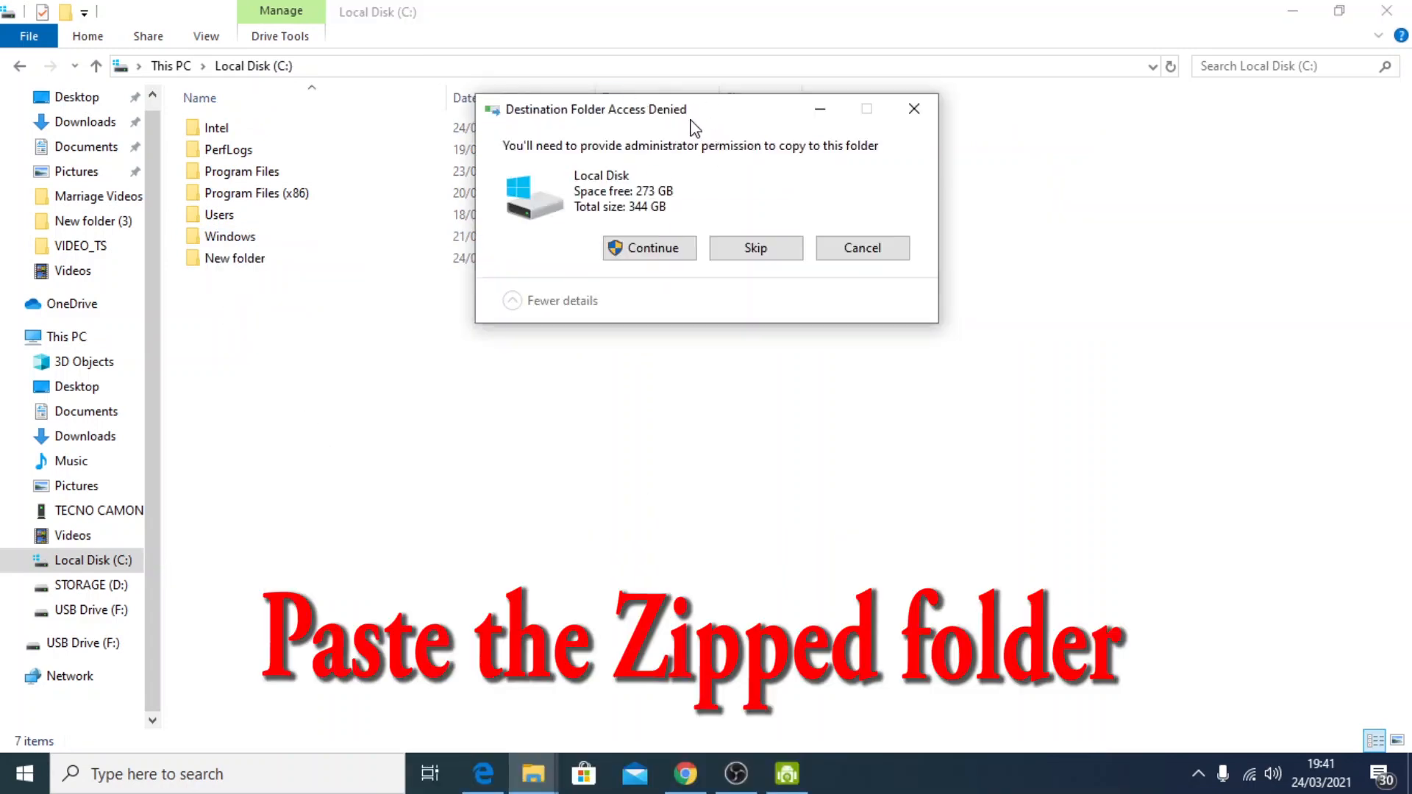
pyautogui.moveTo(695, 129); pyautogui.dragTo(570, 157)
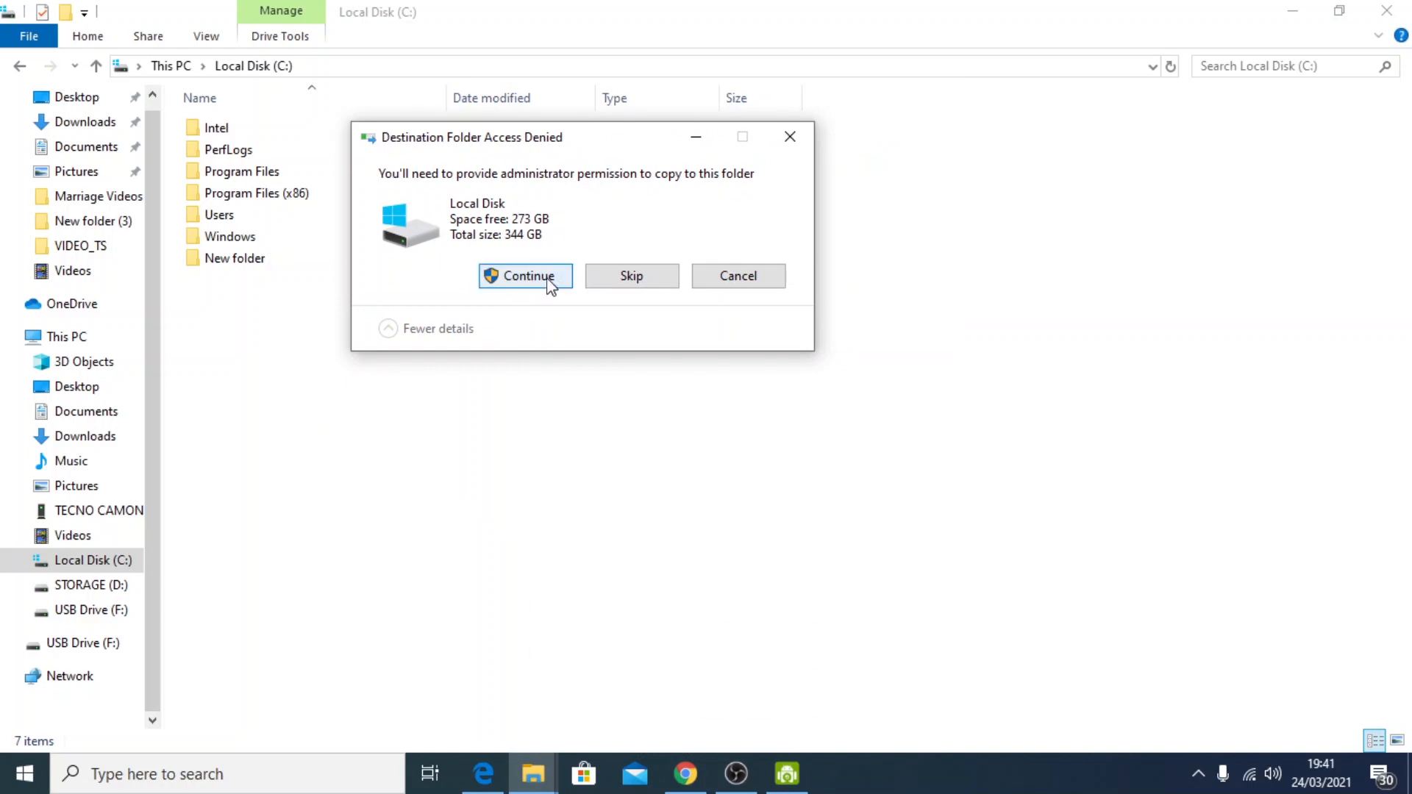
pyautogui.click(529, 277)
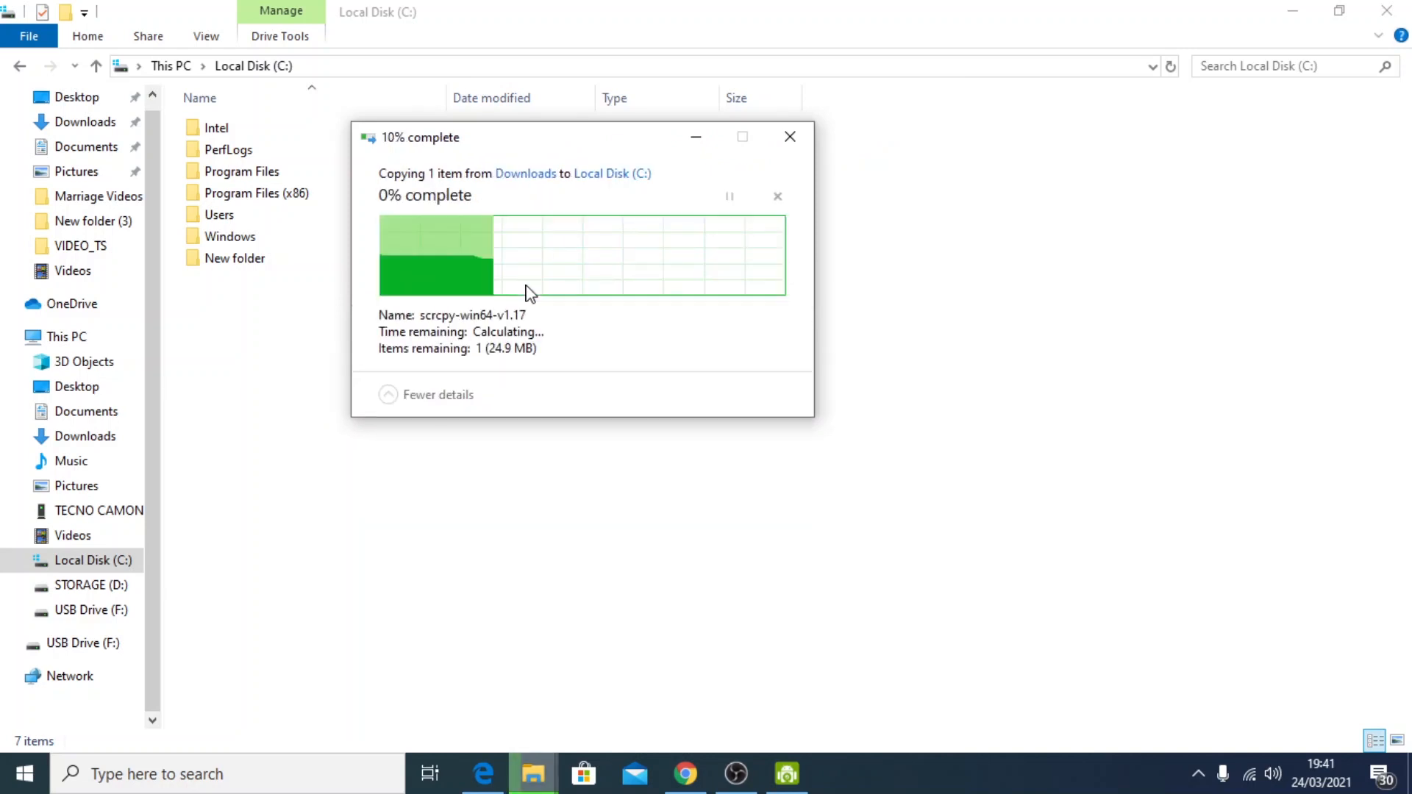
pyautogui.click(361, 392)
# Delete the empty folder called "New folder" from the root of Local Disk (C:)
pyautogui.click(258, 259)
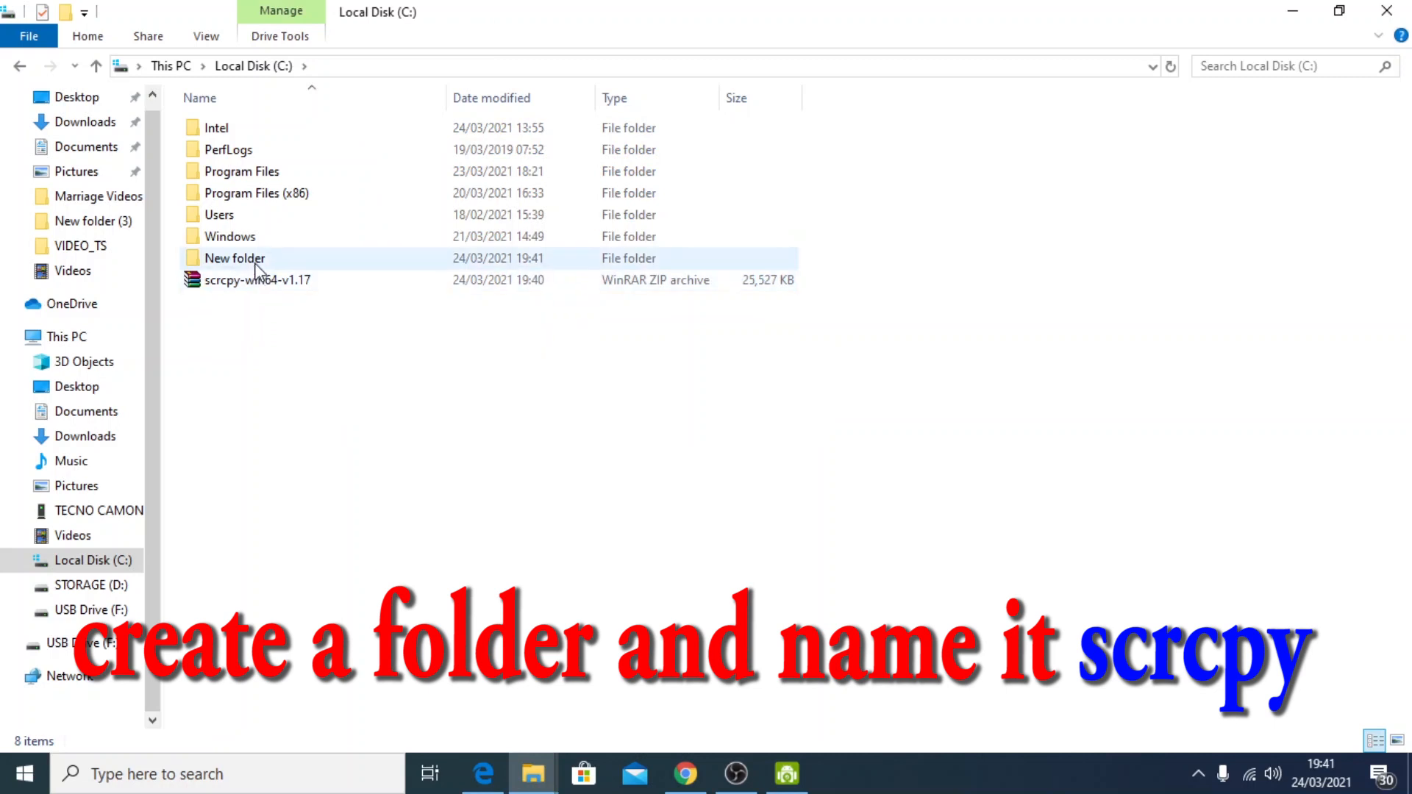
pyautogui.rightClick(259, 261)
pyautogui.click(309, 699)
# Create a new folder named scrcpy in the root of Local Disk (C:)
pyautogui.rightClick(280, 440)
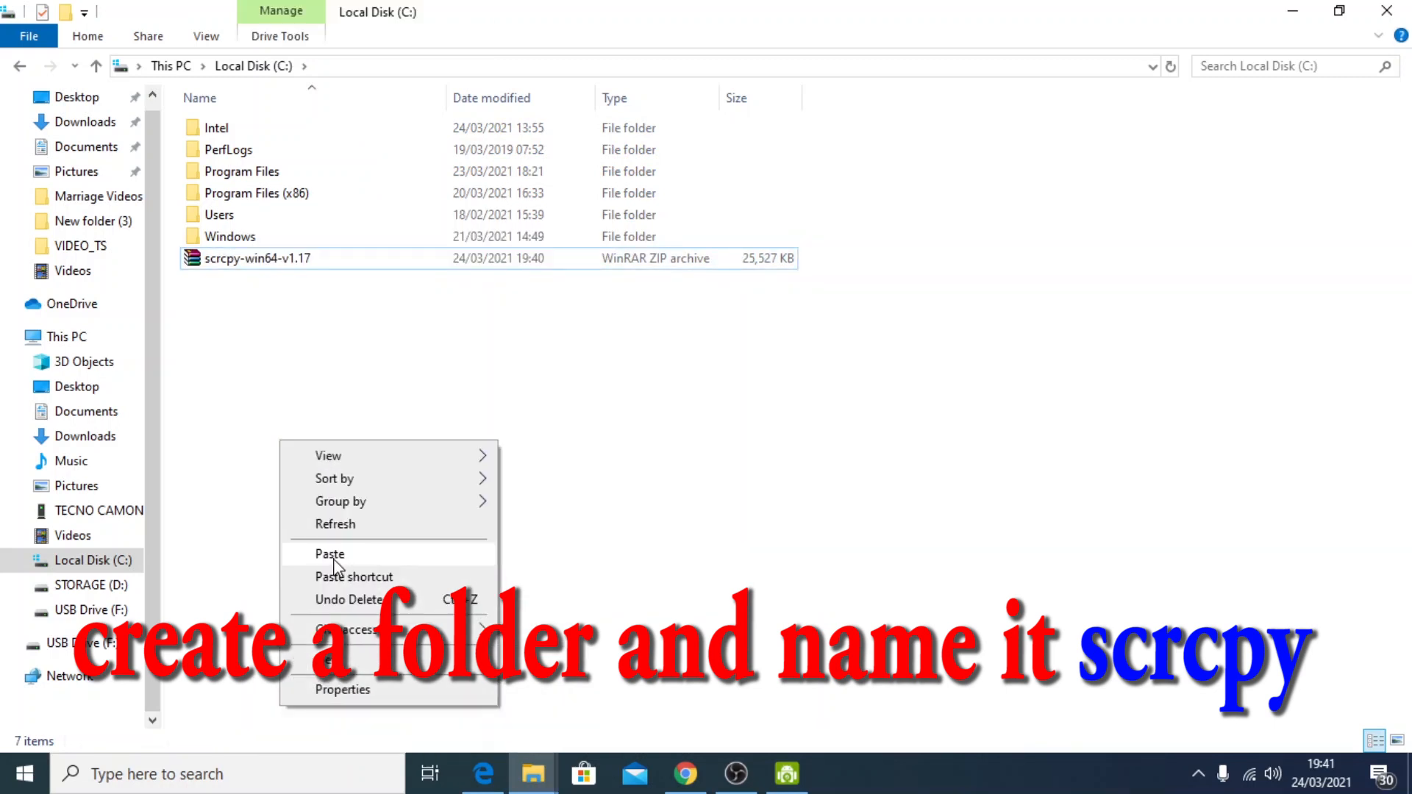
pyautogui.click(585, 659)
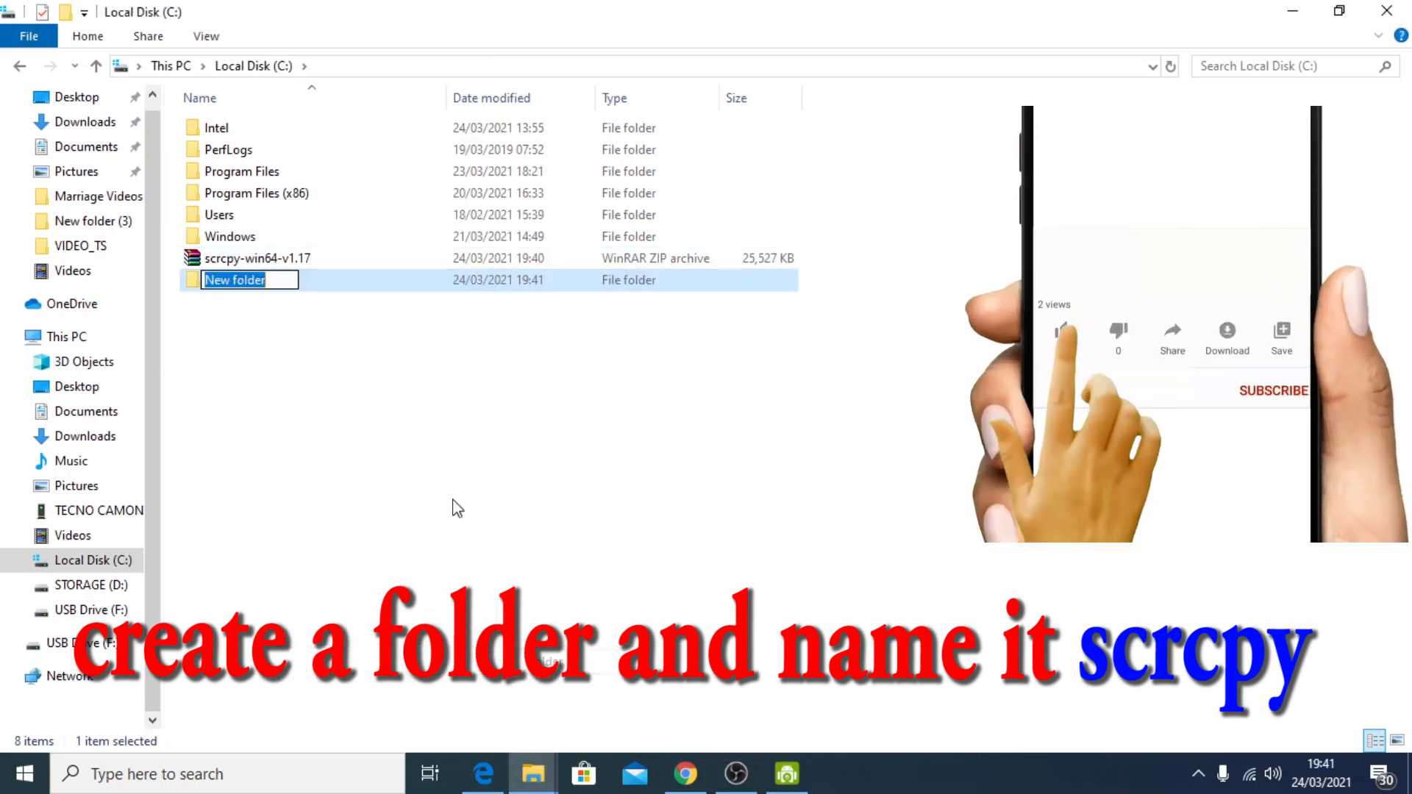
pyautogui.write('sc')
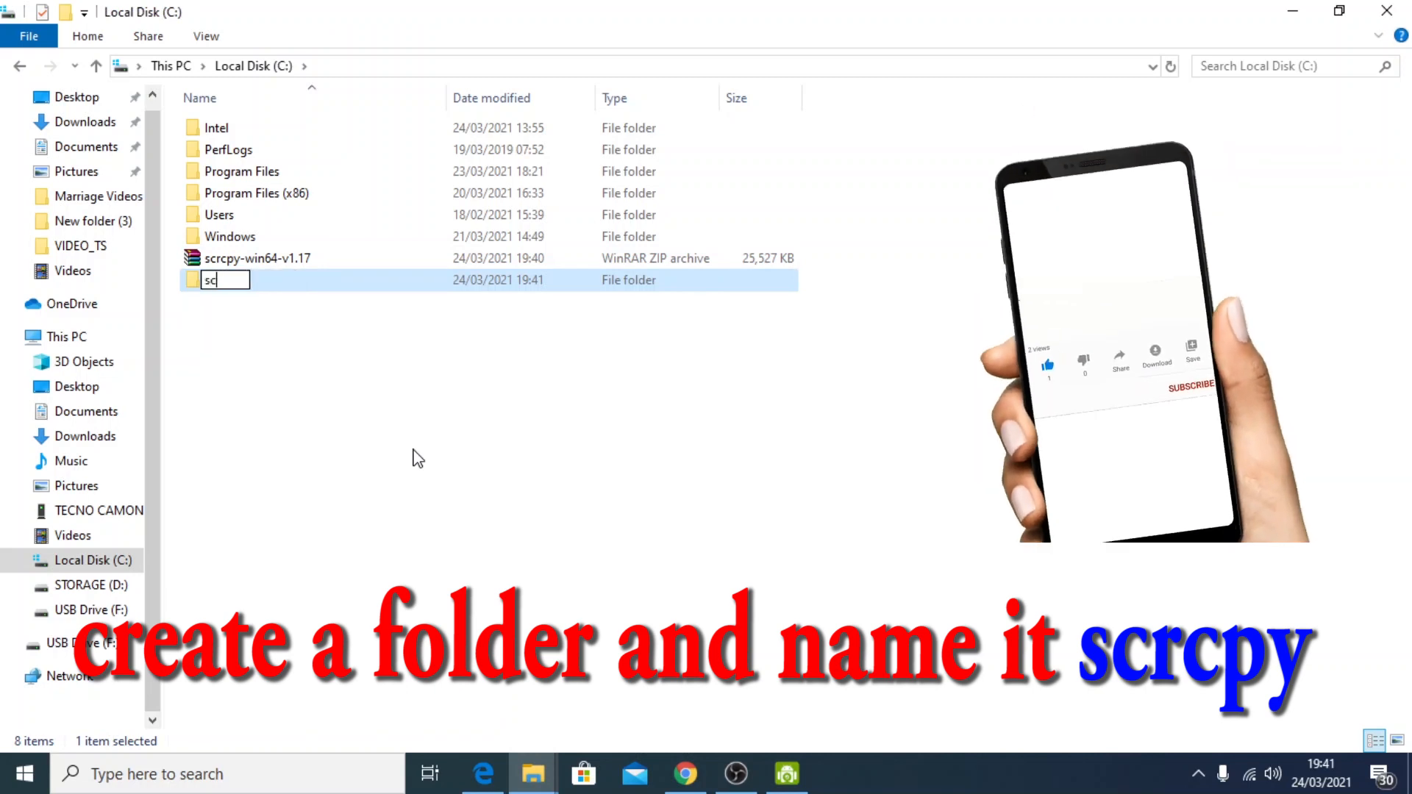
pyautogui.write('rcpy')
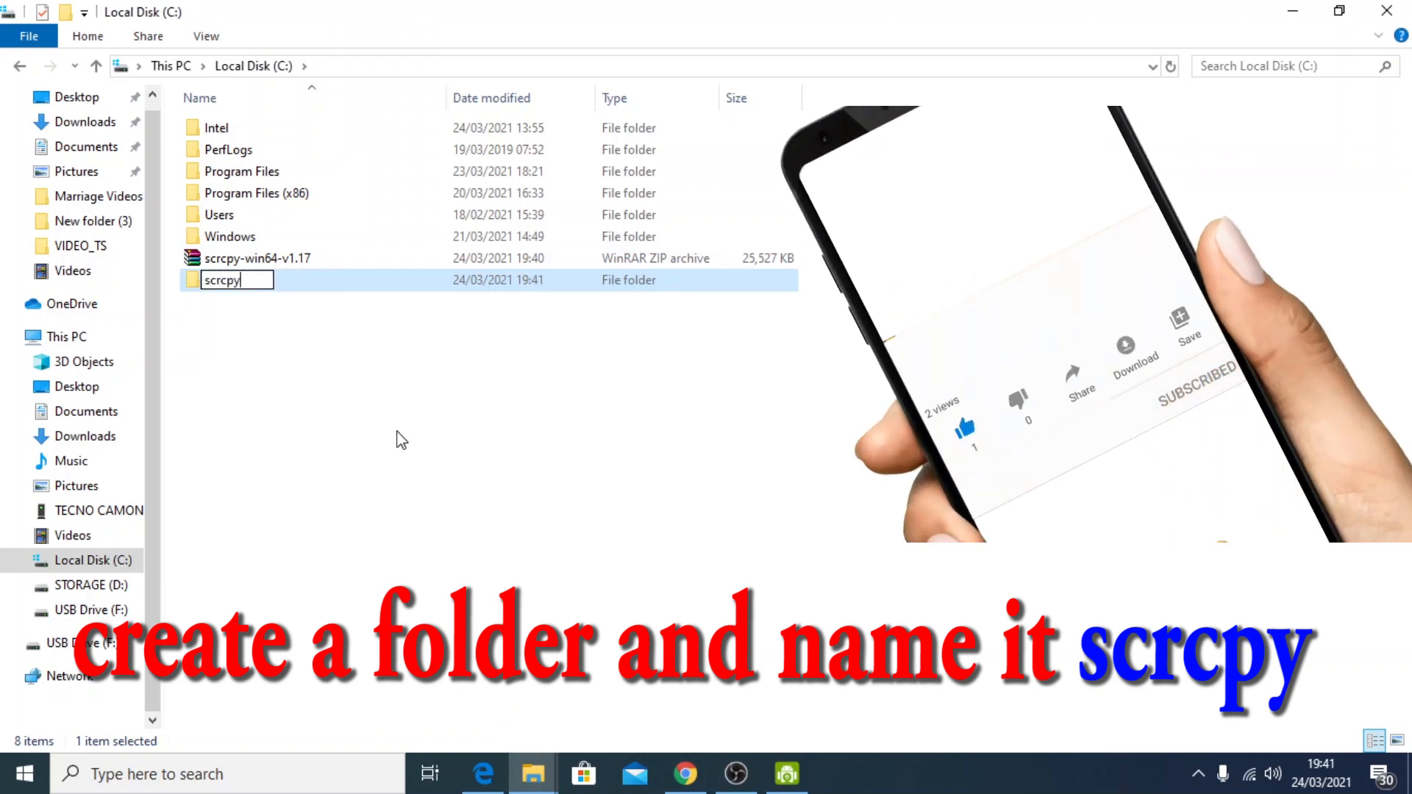
pyautogui.click(311, 359)
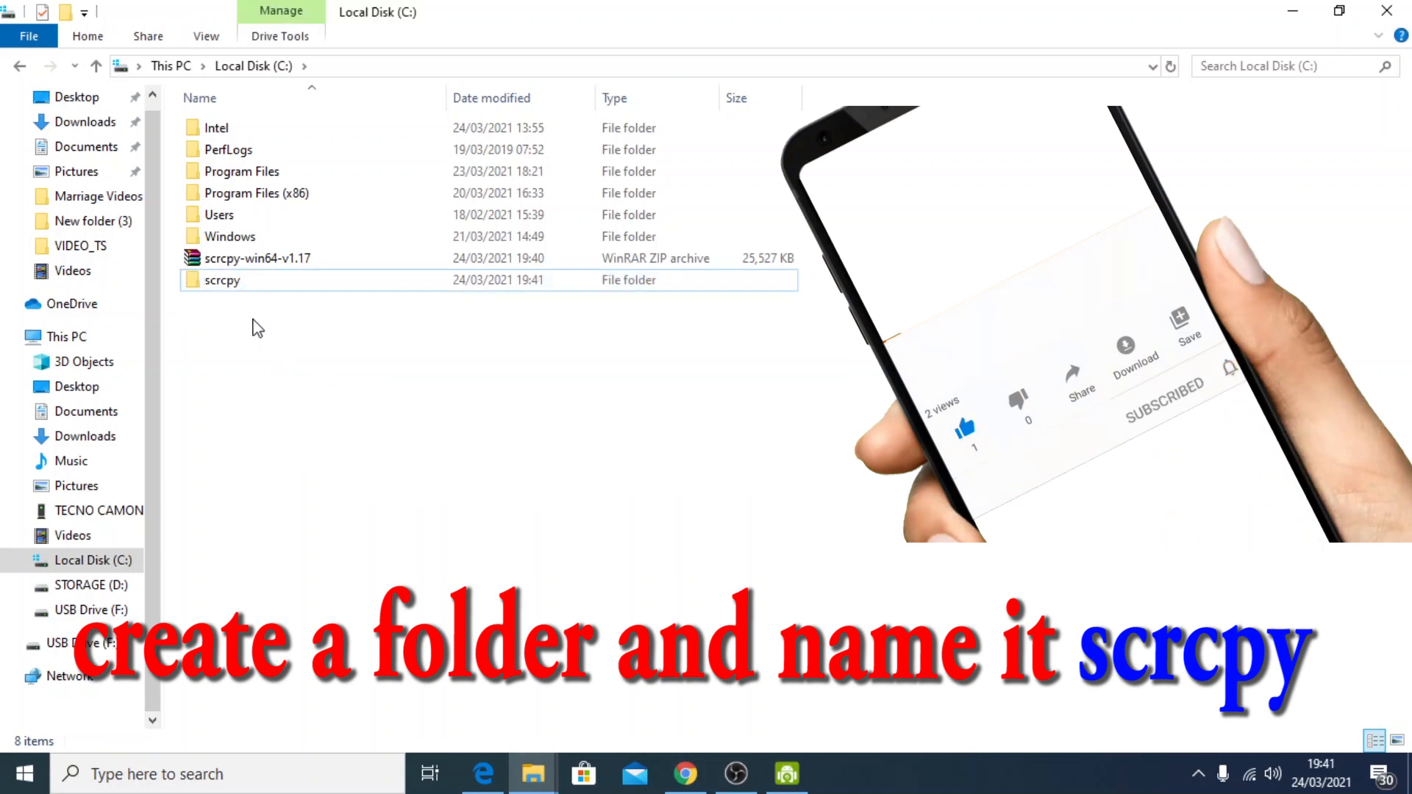
# Move the scrcpy-win64-v1.17 archive into the scrcpy folder, granting administrator permission, and open that folder
pyautogui.moveTo(271, 260); pyautogui.dragTo(240, 288)
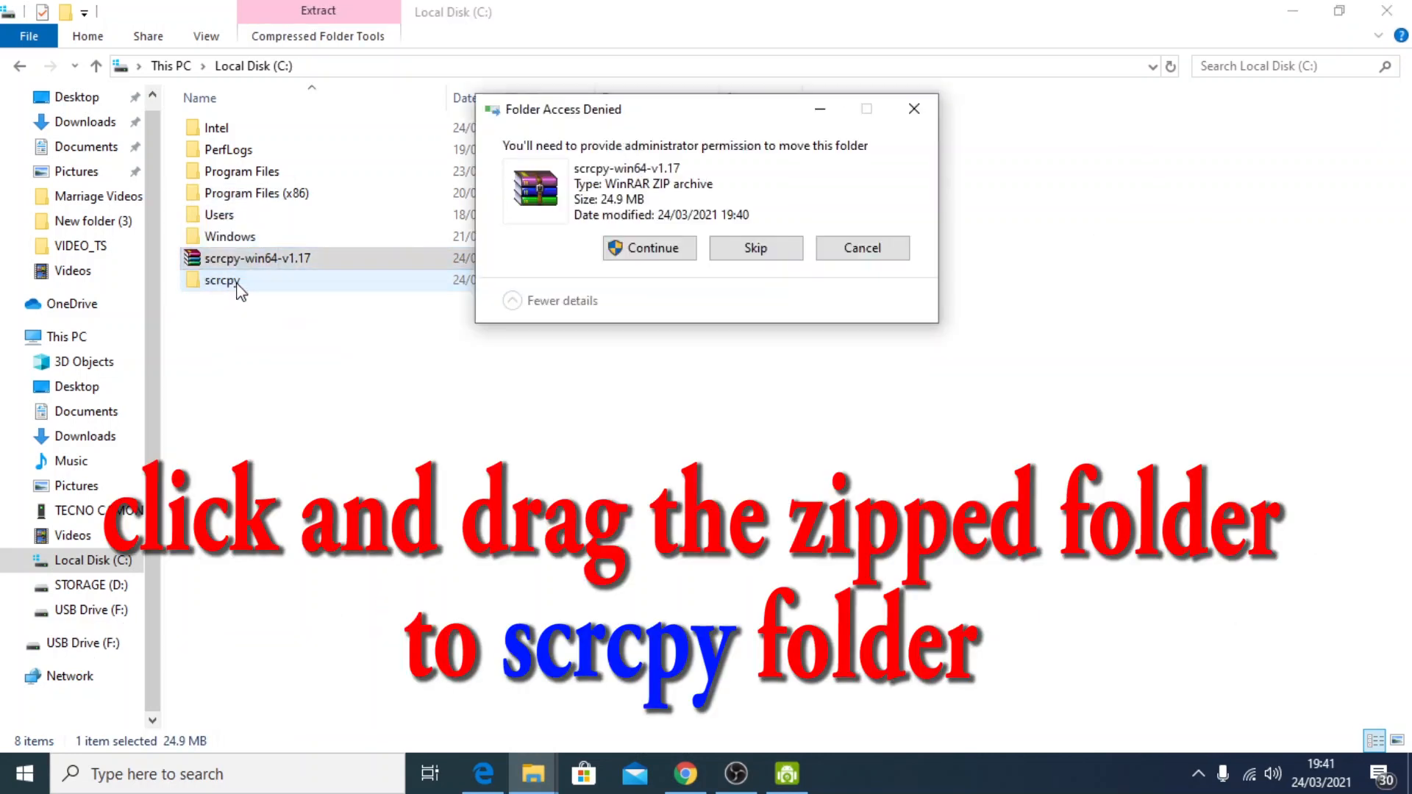
pyautogui.click(644, 250)
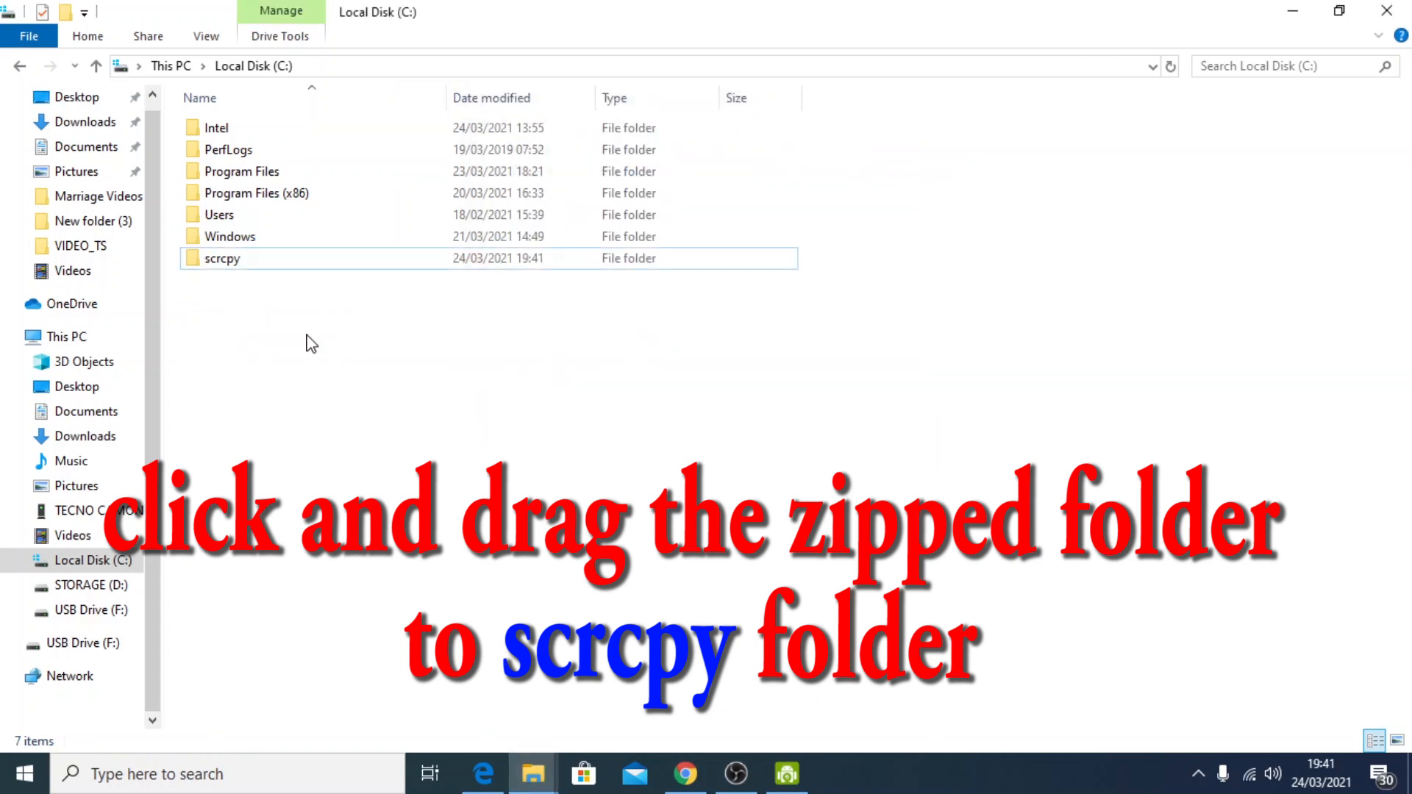
pyautogui.doubleClick(259, 265)
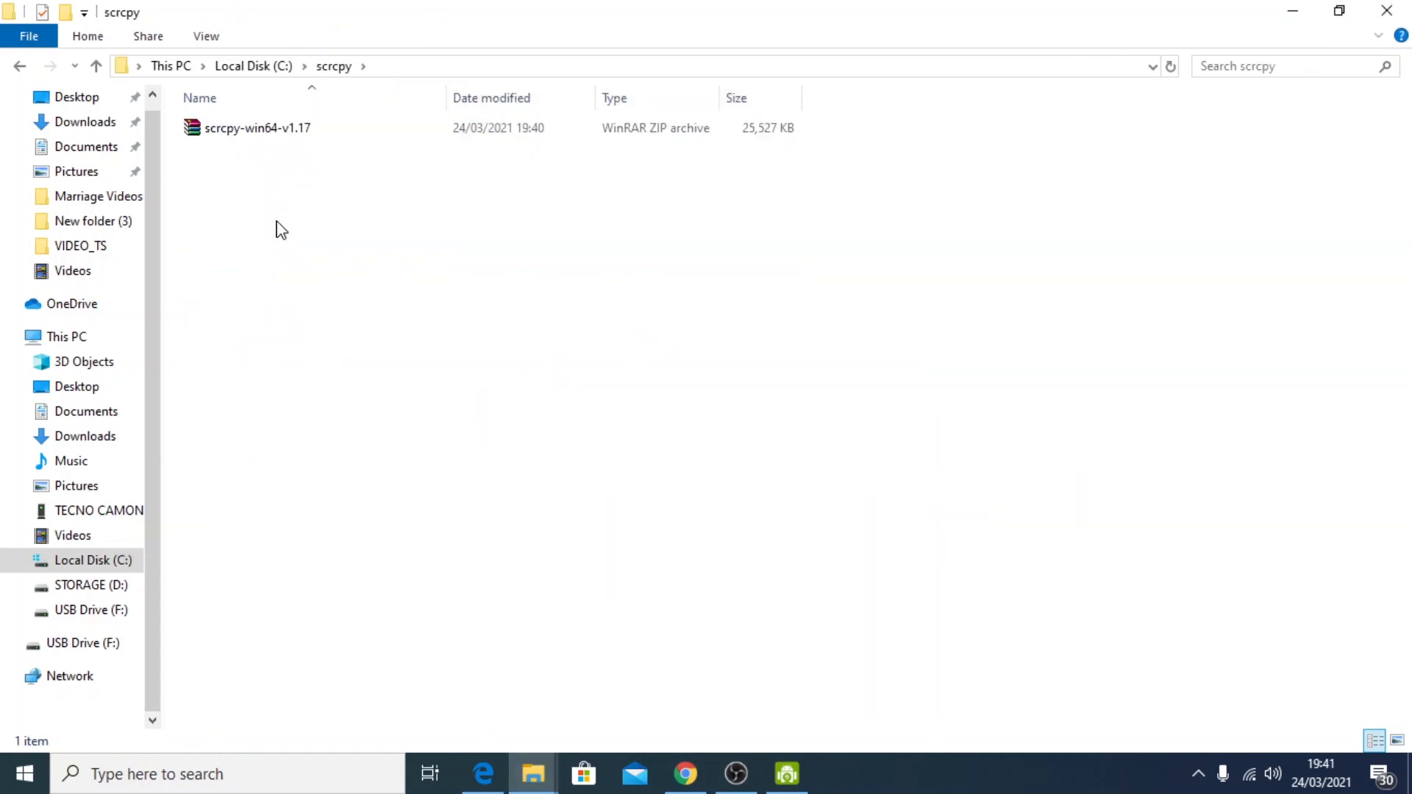
# Extract the scrcpy-win64-v1.17 archive directly into the current scrcpy folder
pyautogui.rightClick(274, 132)
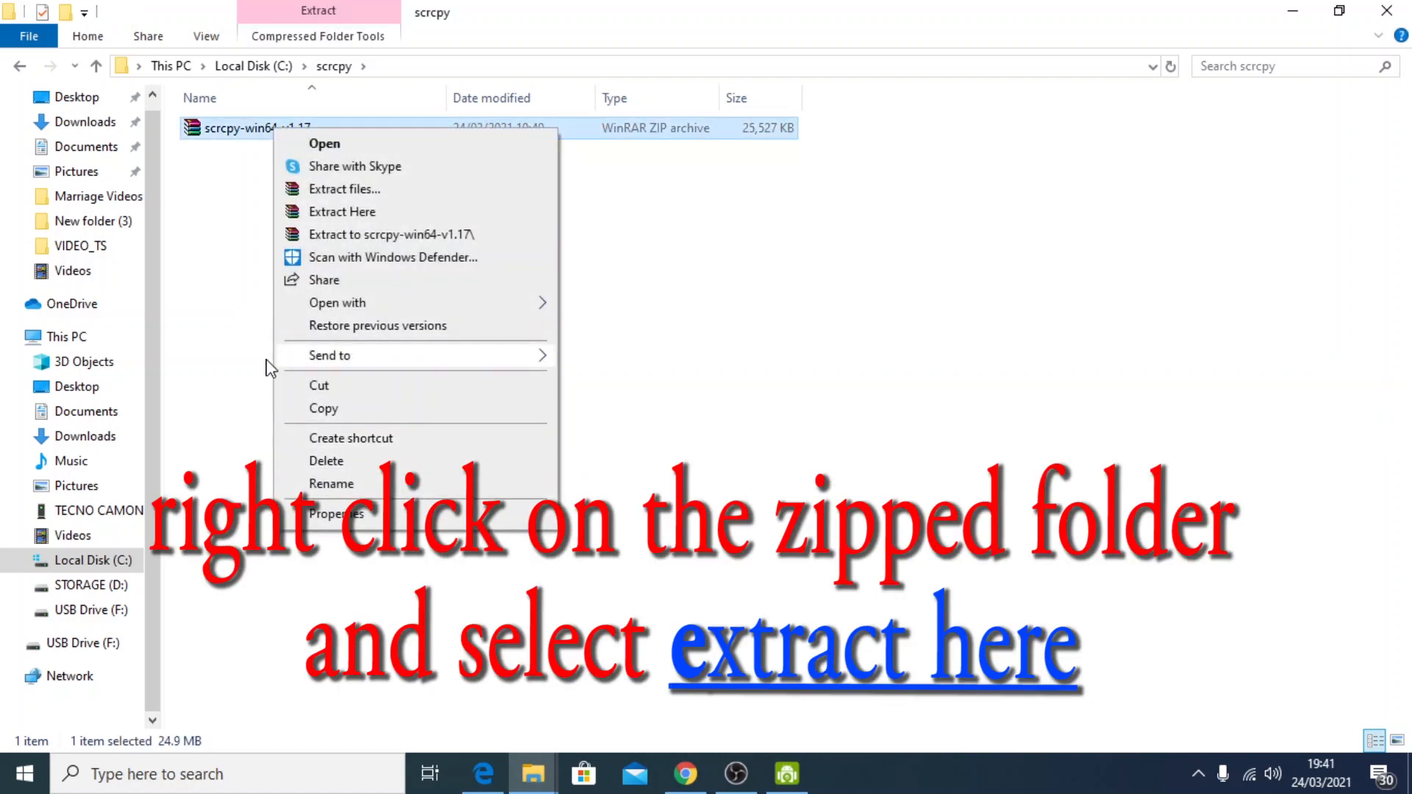
pyautogui.click(246, 191)
pyautogui.rightClick(268, 129)
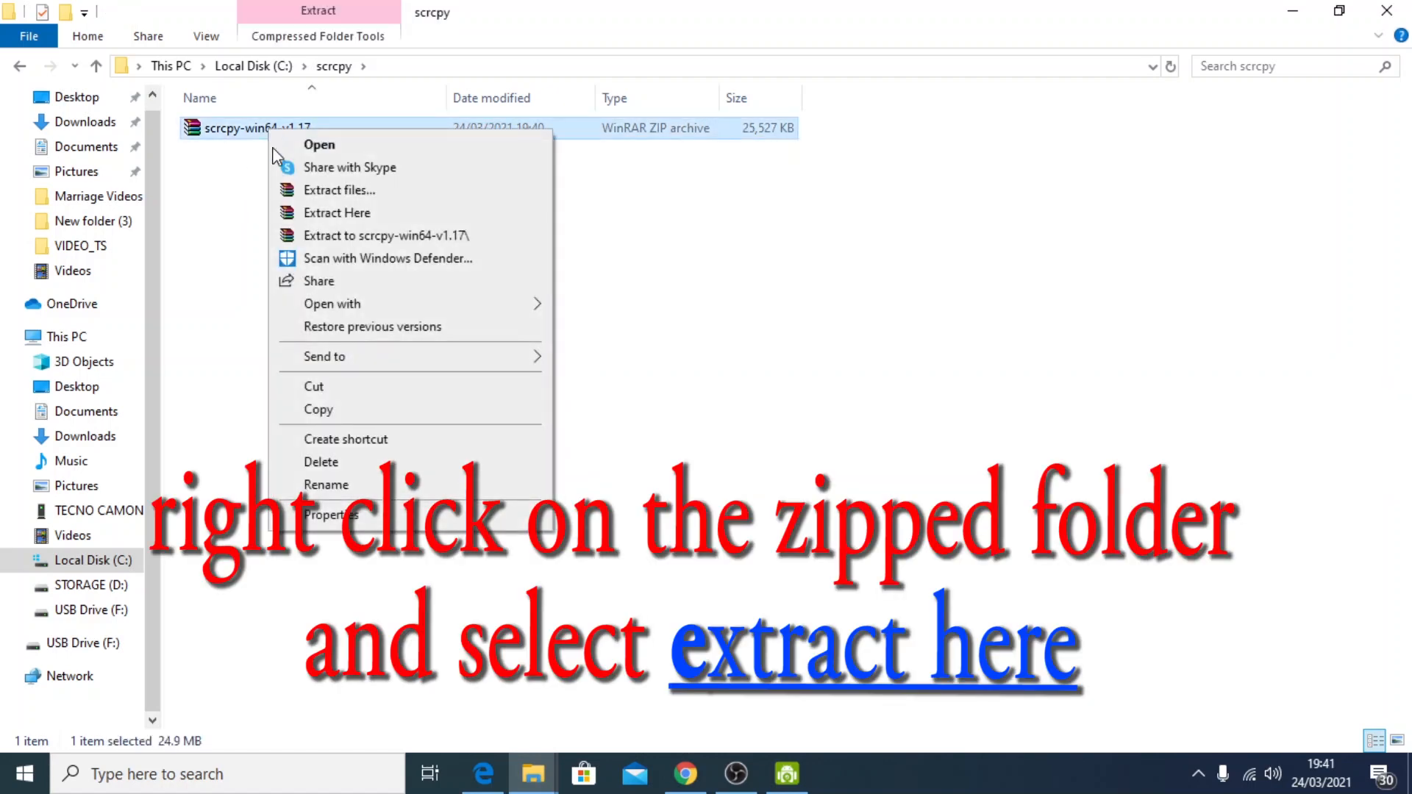
pyautogui.click(340, 212)
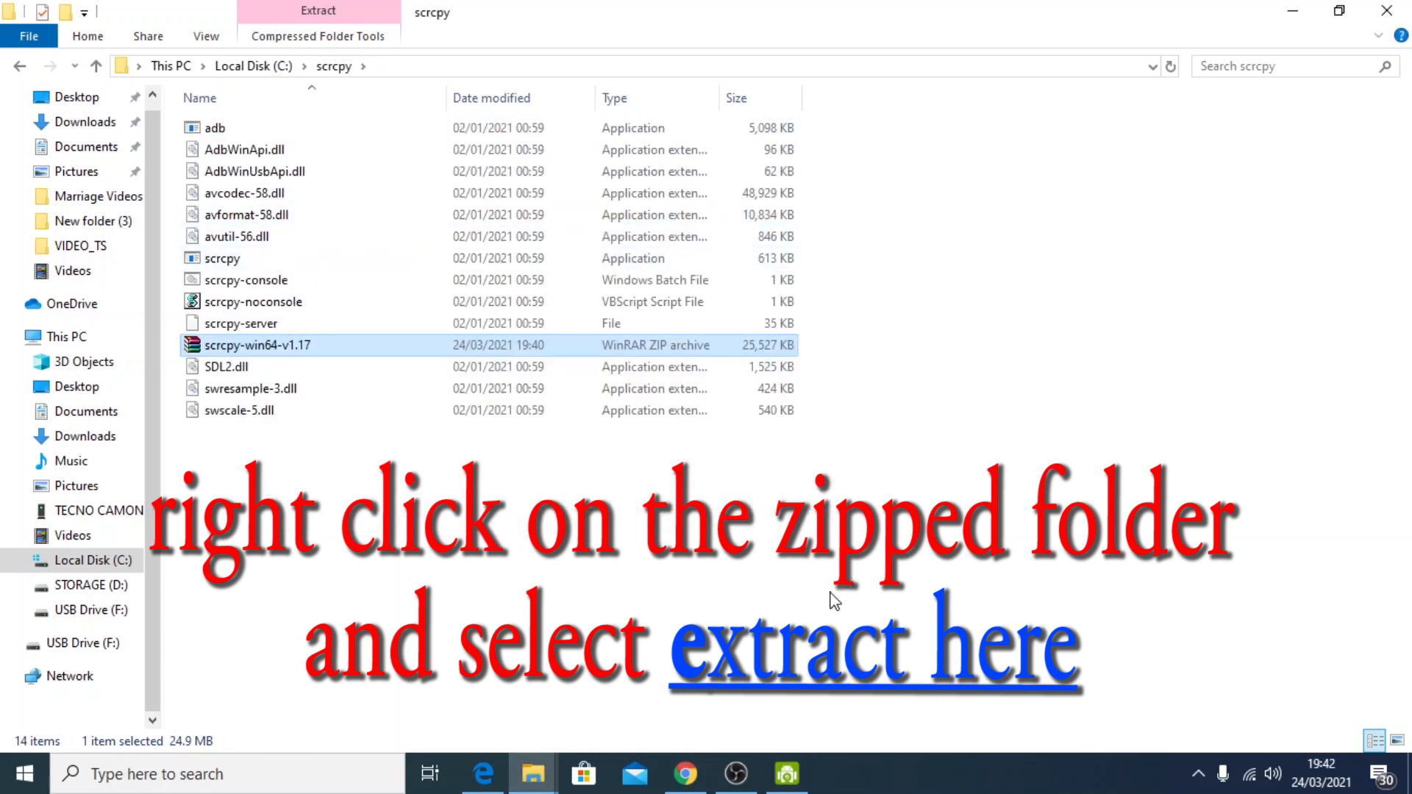
pyautogui.click(561, 618)
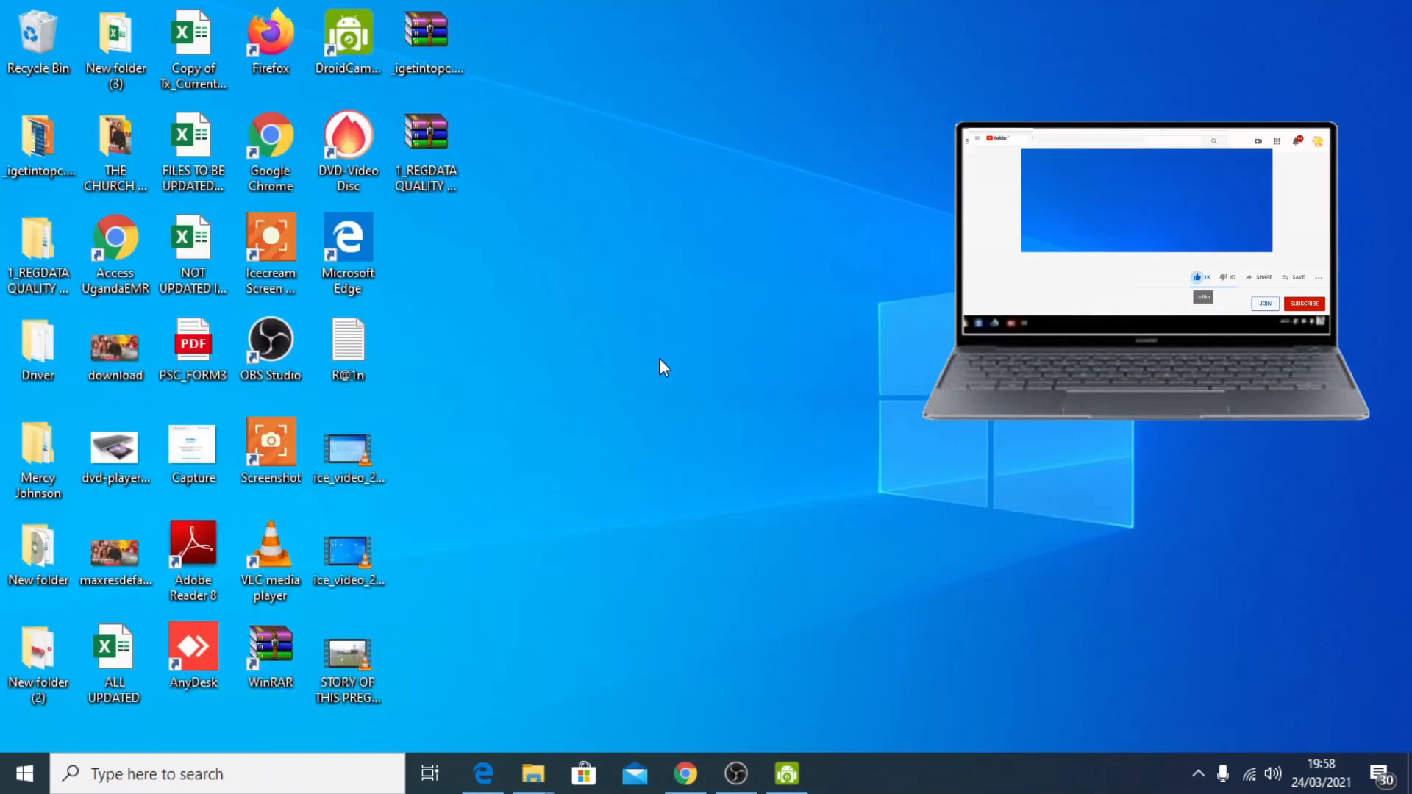
pyautogui.click(531, 776)
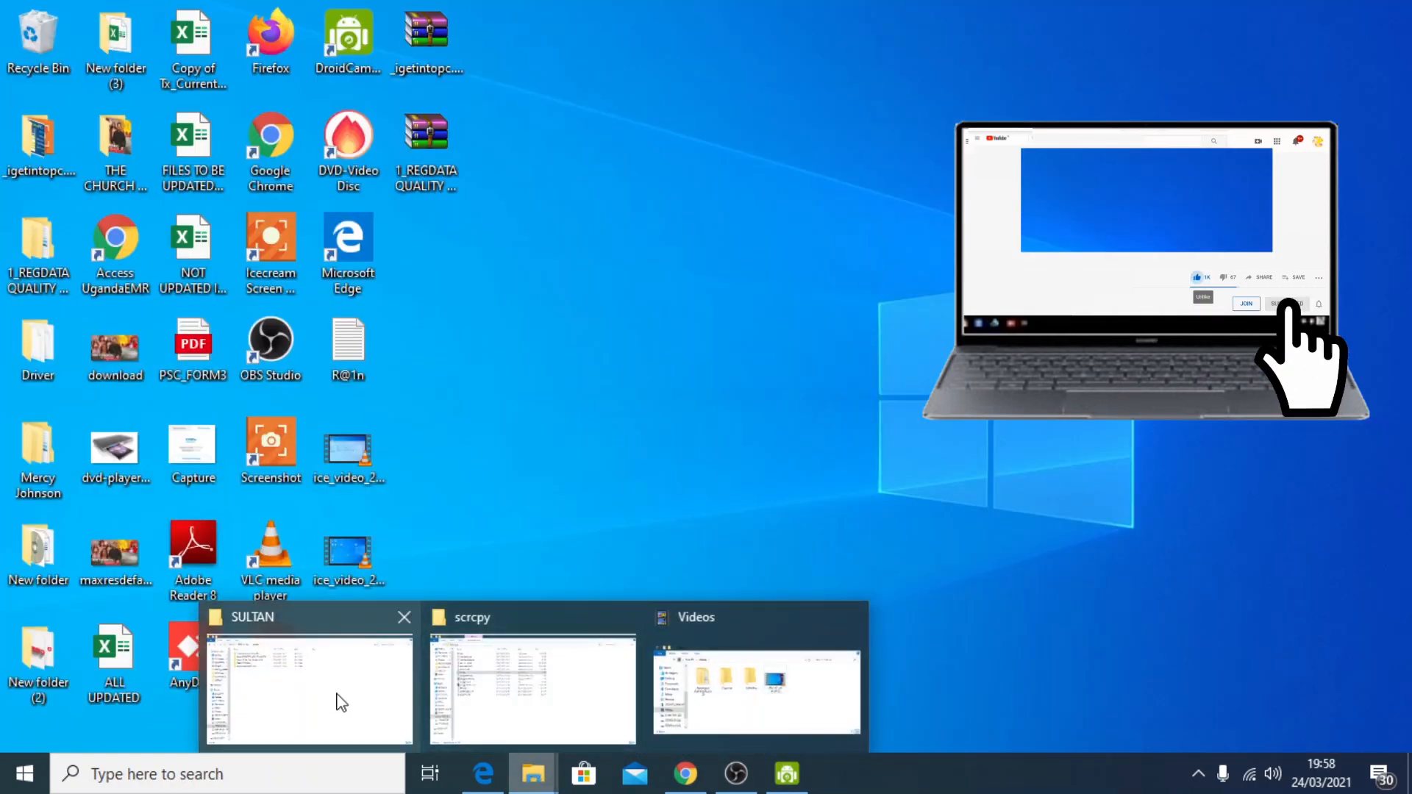
pyautogui.click(337, 700)
pyautogui.click(73, 378)
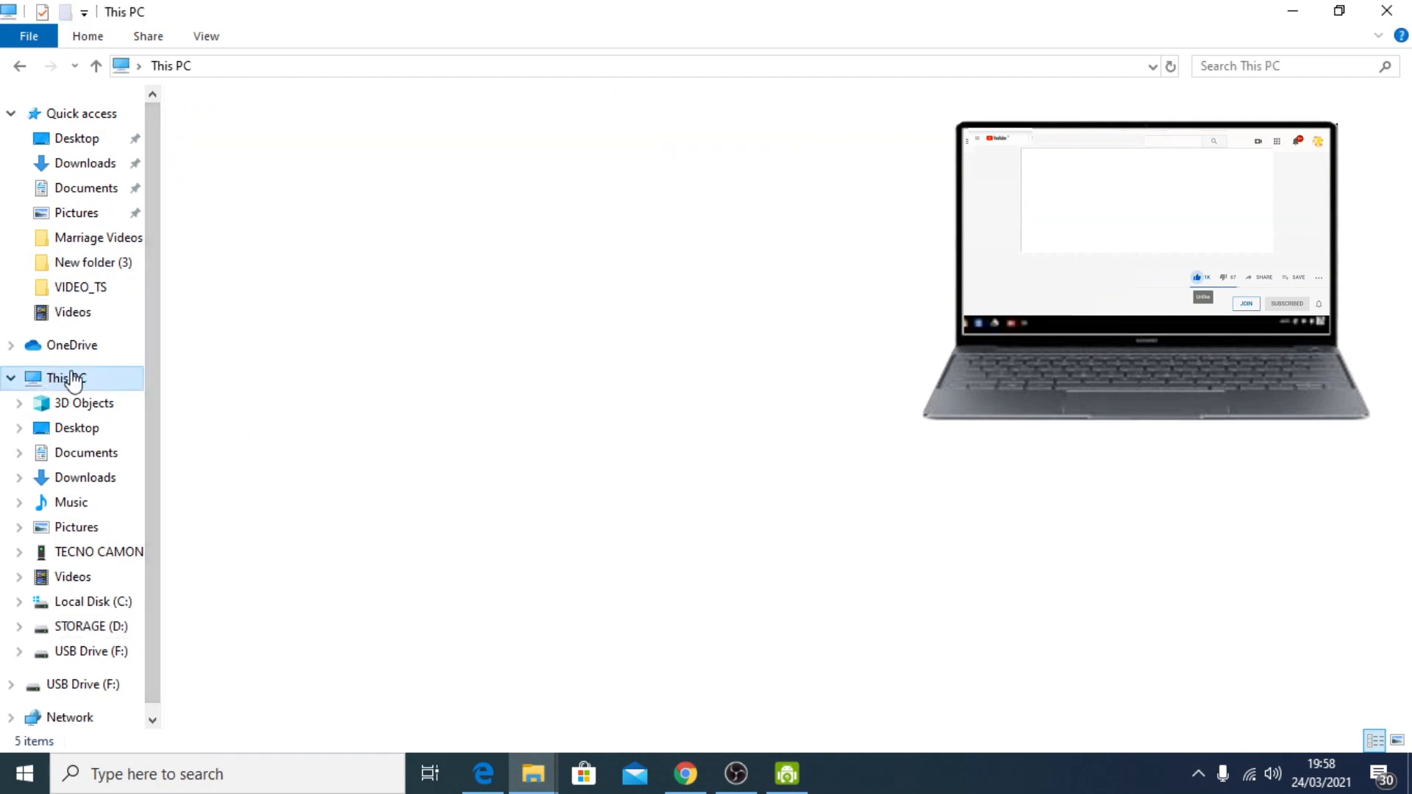
pyautogui.click(1404, 8)
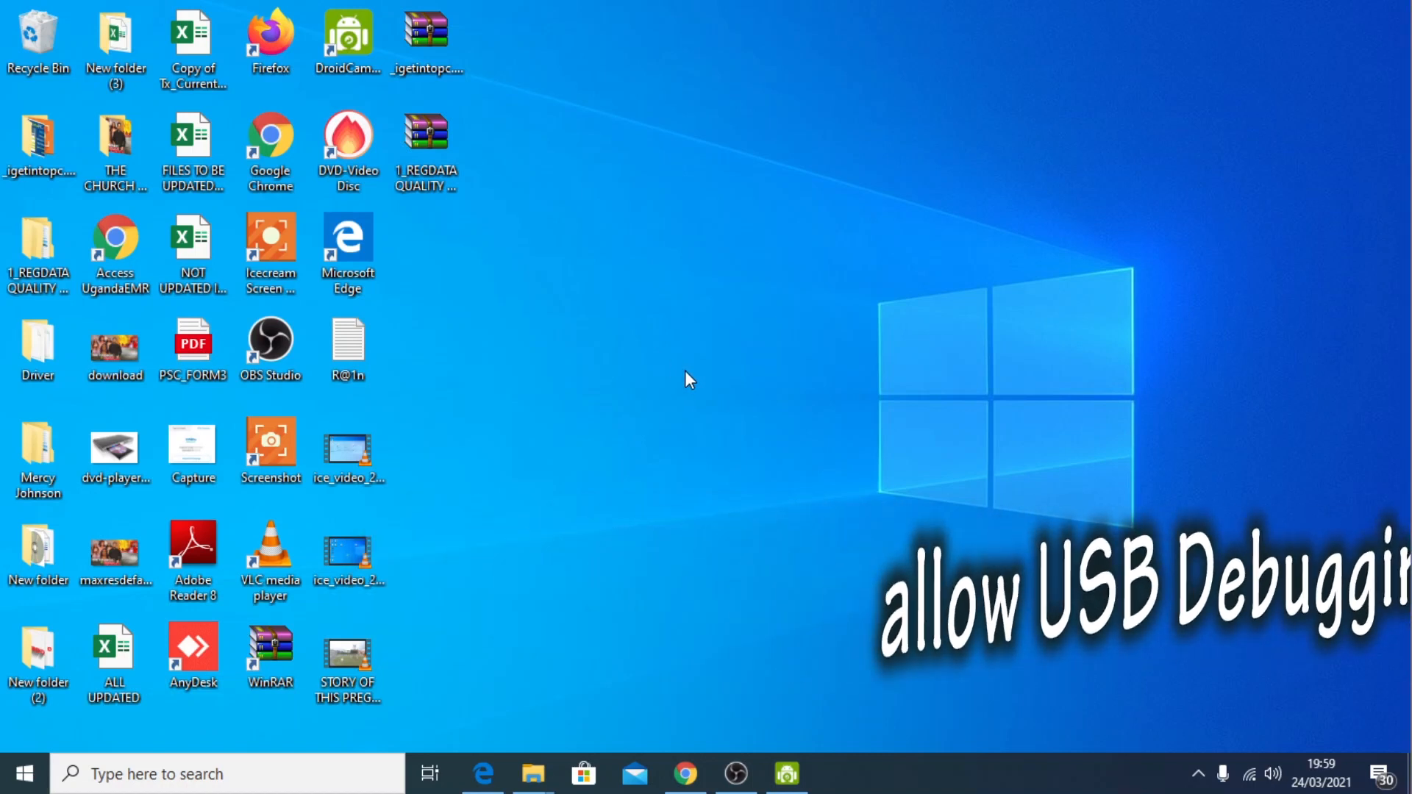
pyautogui.rightClick(653, 414)
pyautogui.click(704, 475)
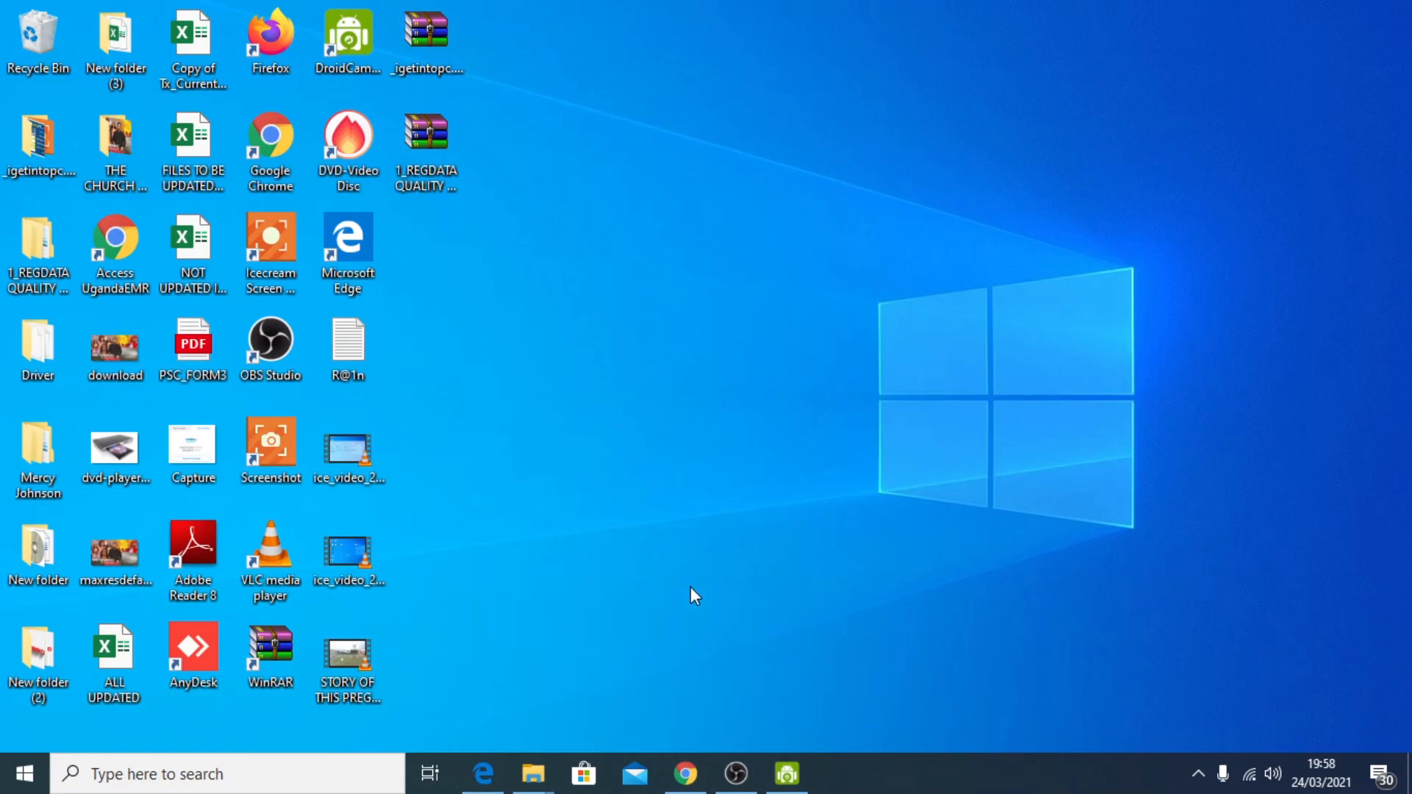
pyautogui.moveTo(533, 776)
pyautogui.click(345, 717)
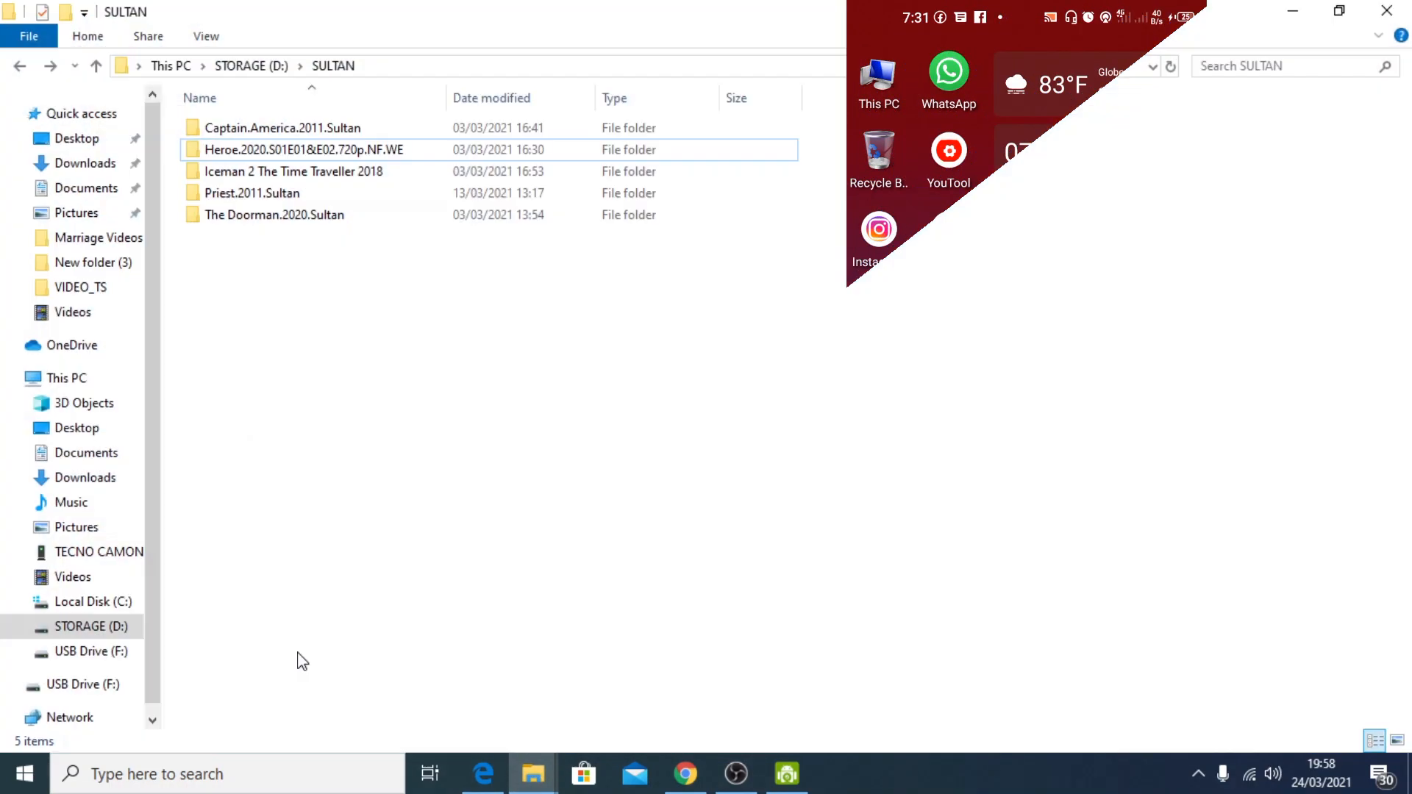
pyautogui.click(54, 379)
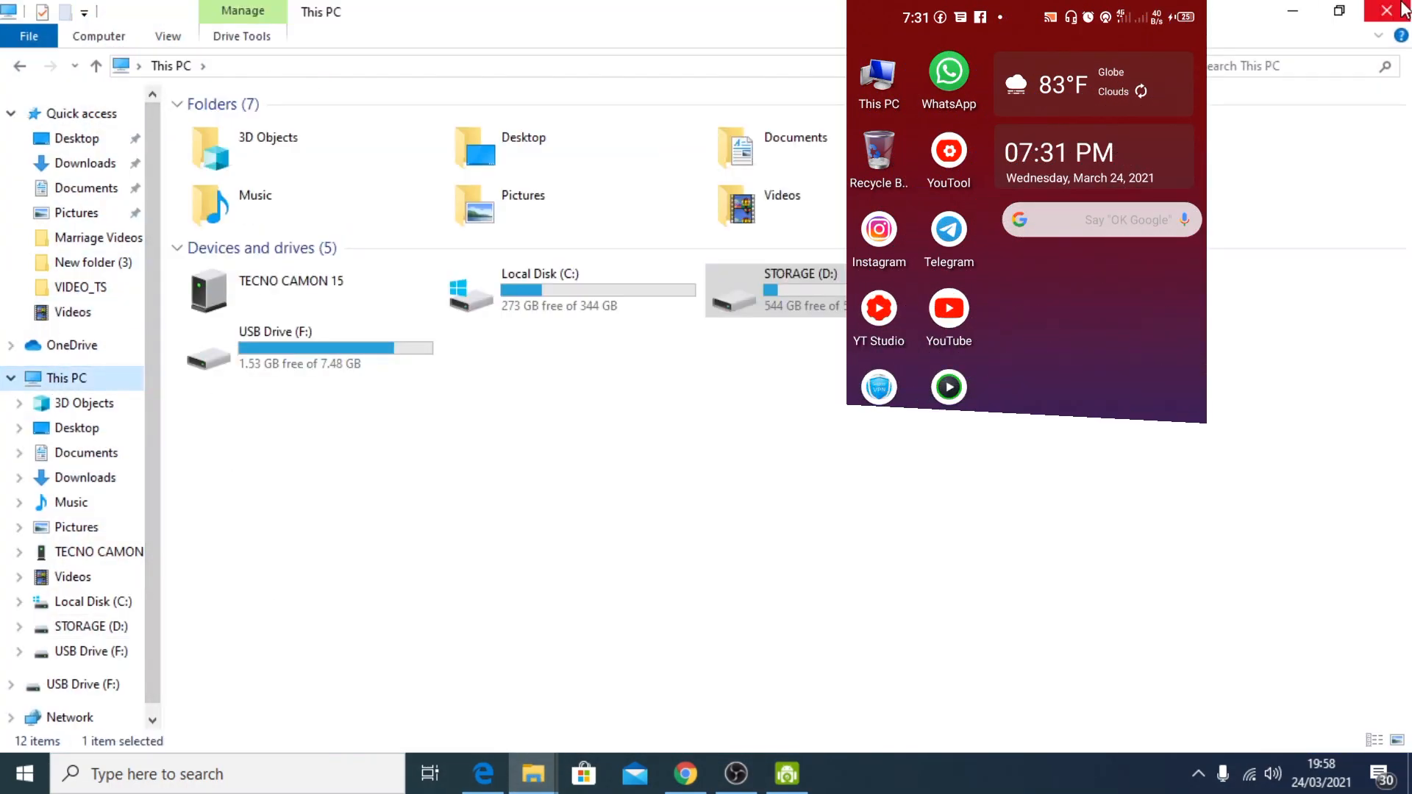
pyautogui.click(1388, 10)
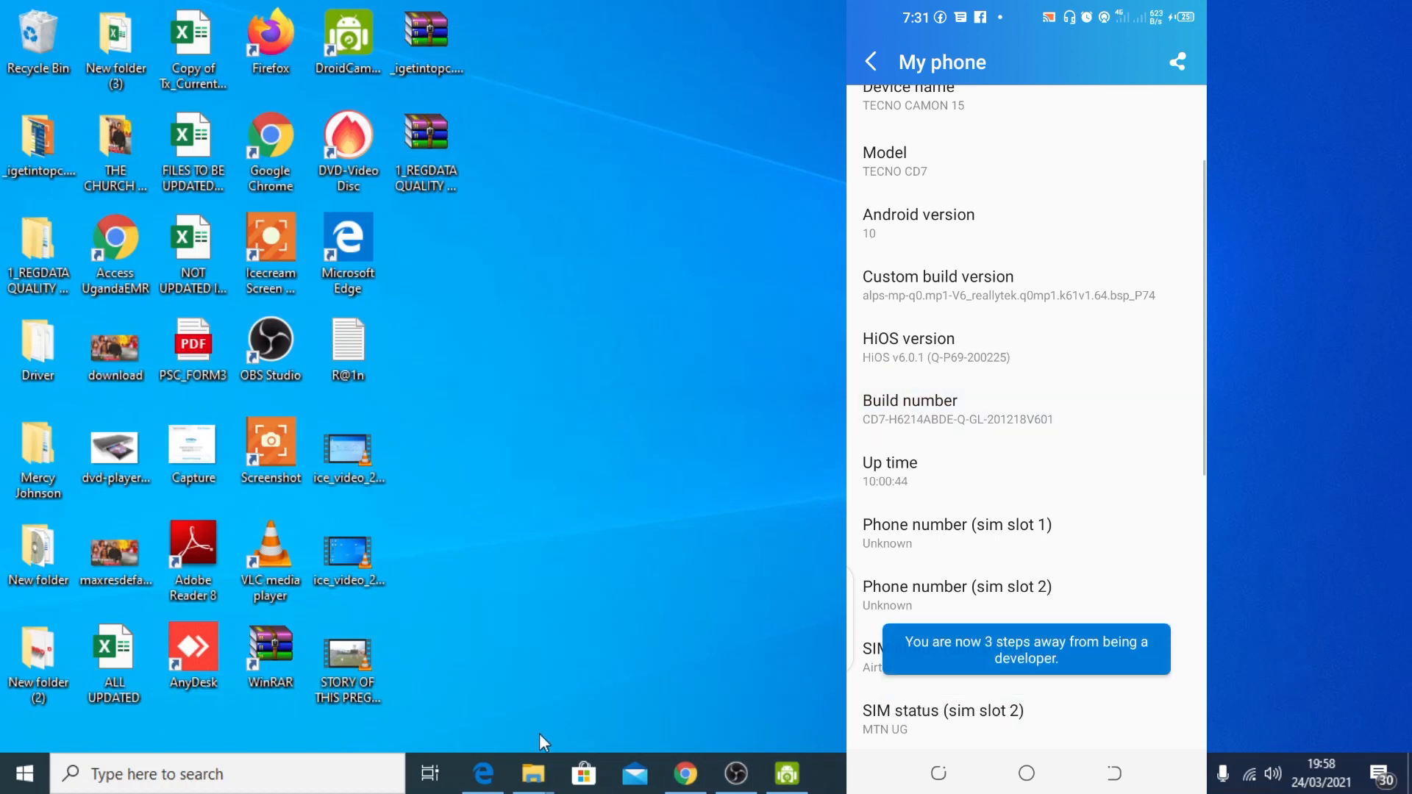
pyautogui.moveTo(534, 774)
pyautogui.click(337, 699)
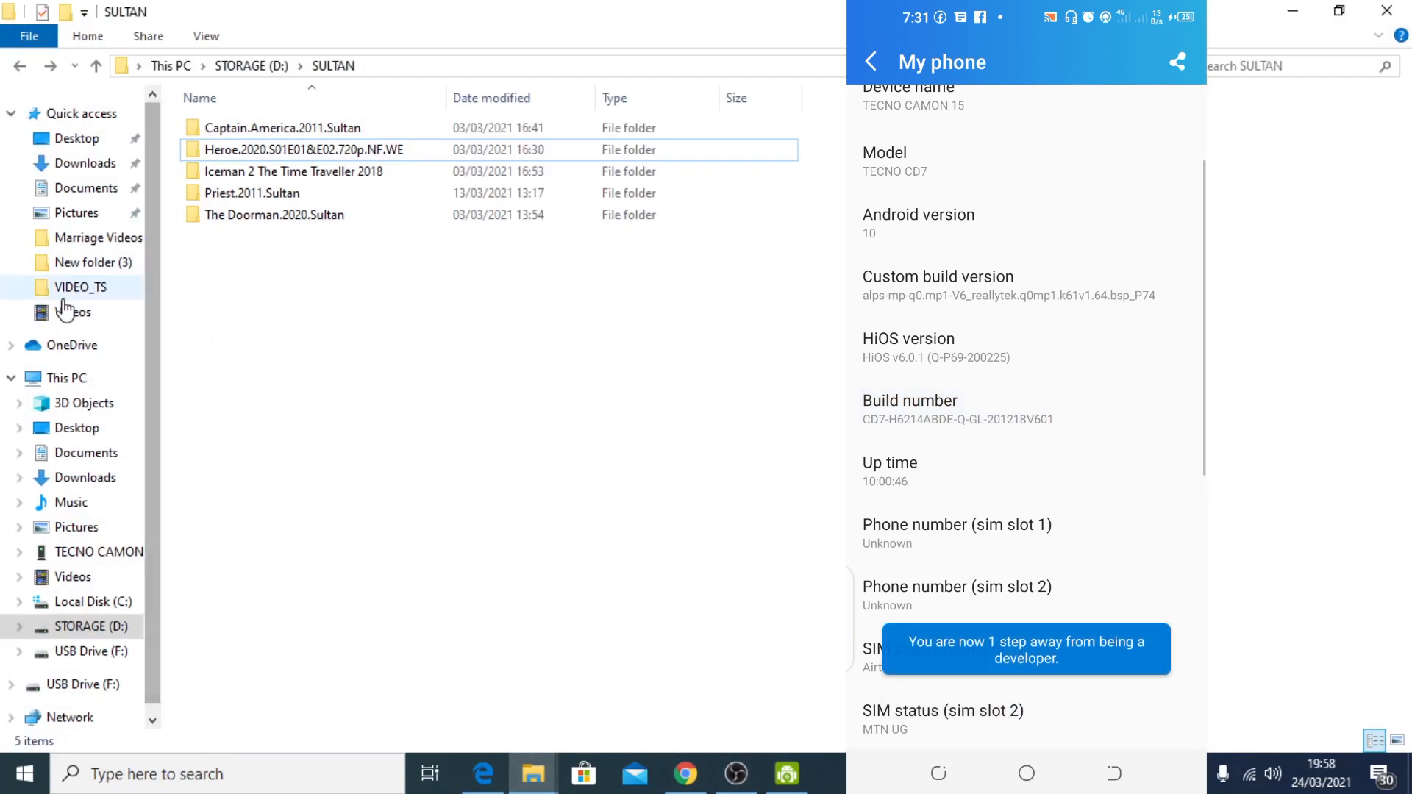
pyautogui.click(66, 377)
pyautogui.click(1295, 11)
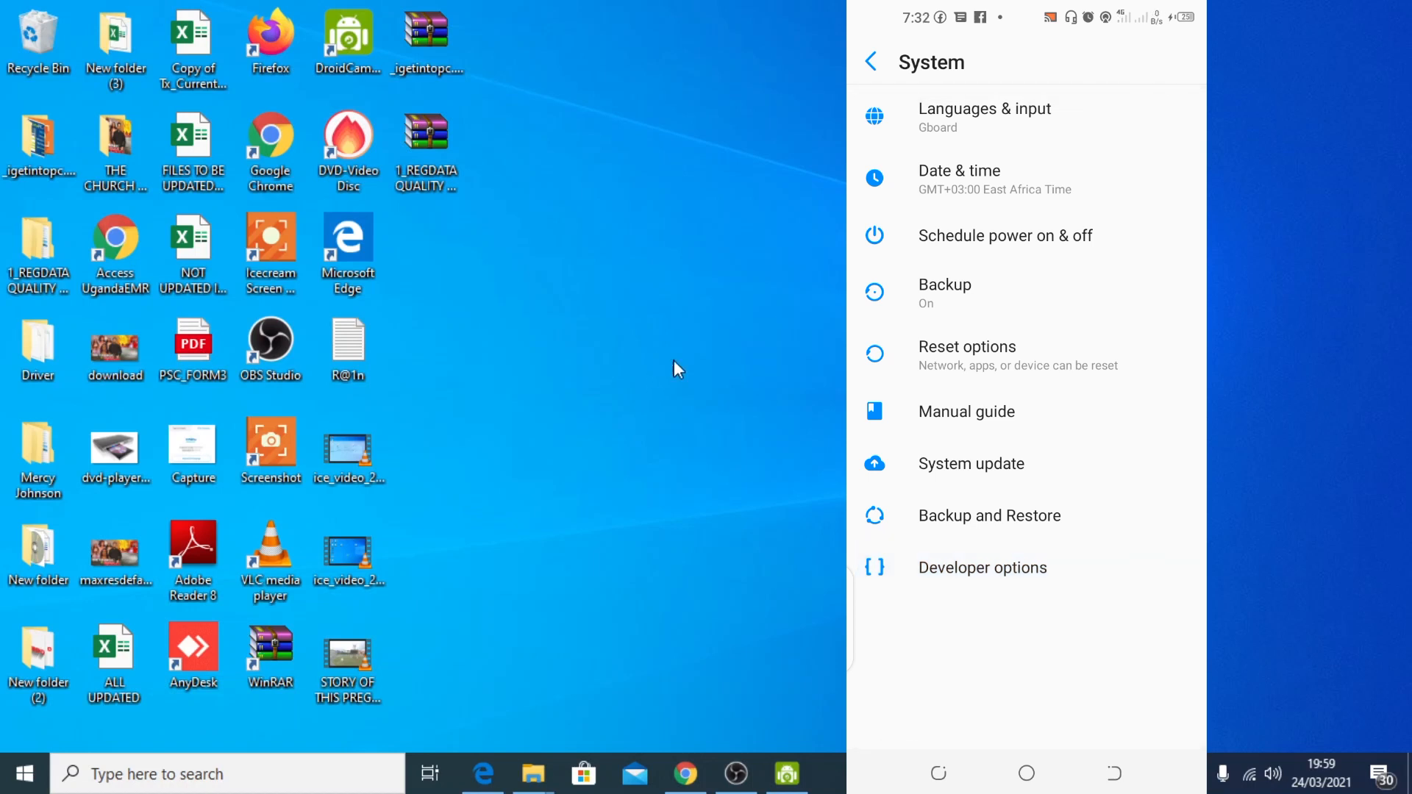
pyautogui.rightClick(654, 414)
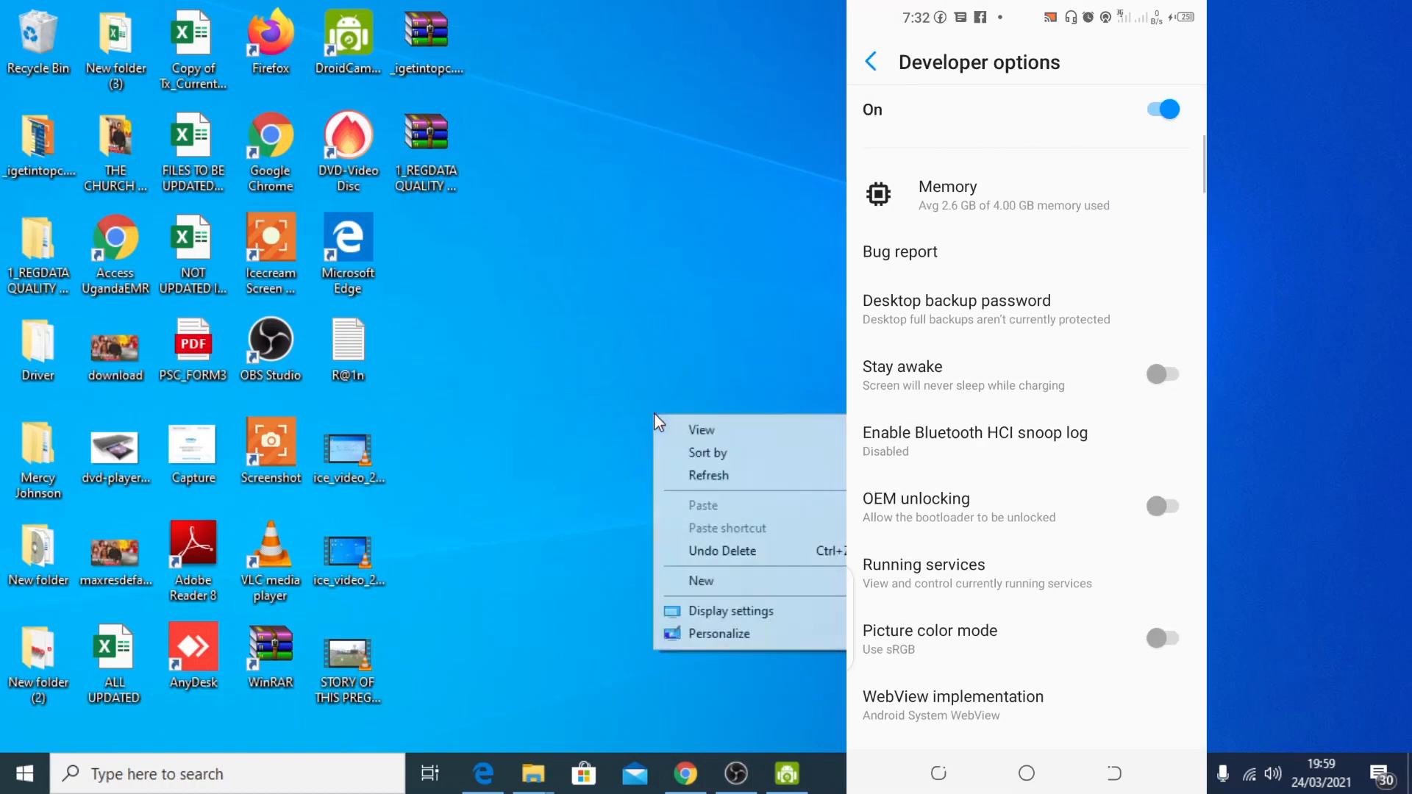
pyautogui.click(705, 477)
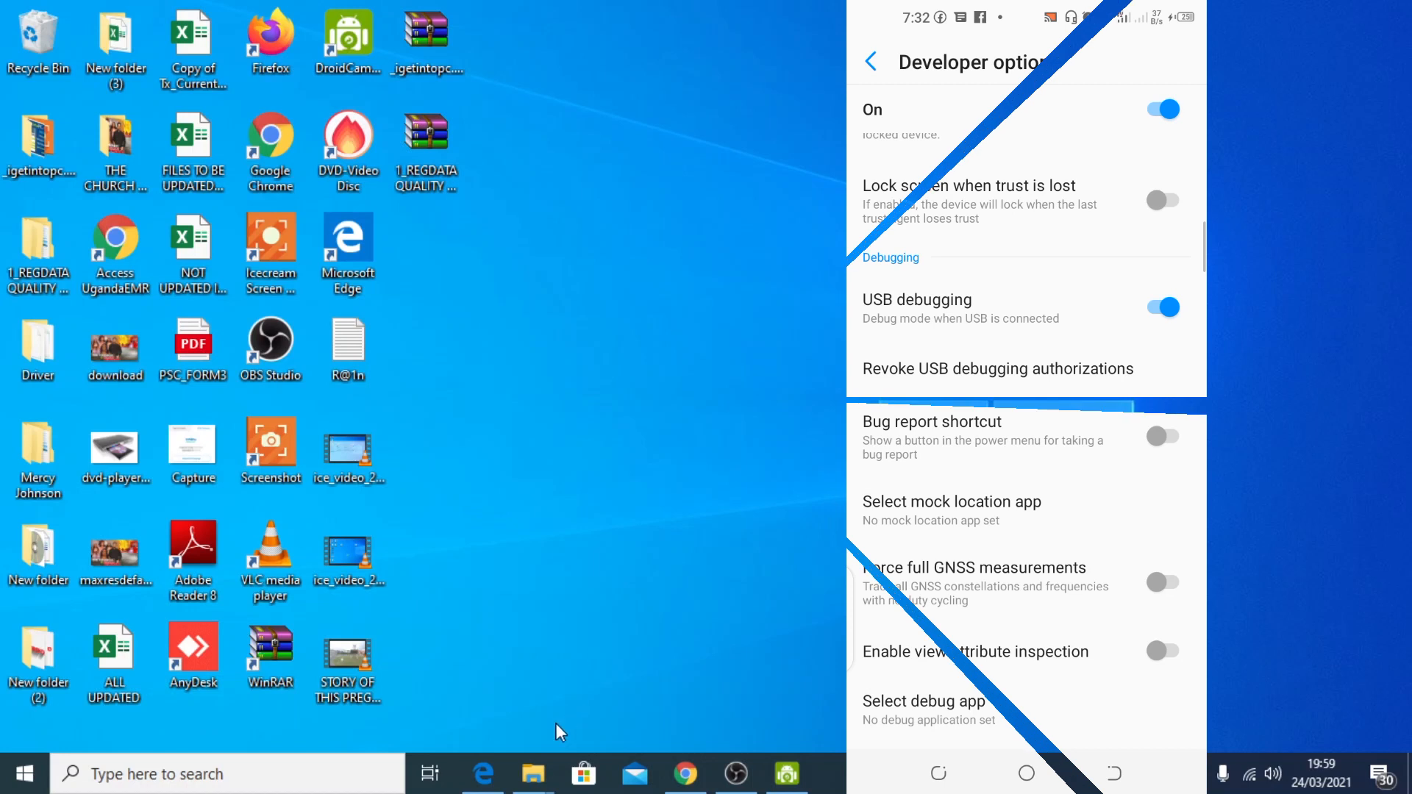
pyautogui.moveTo(537, 768)
pyautogui.click(479, 693)
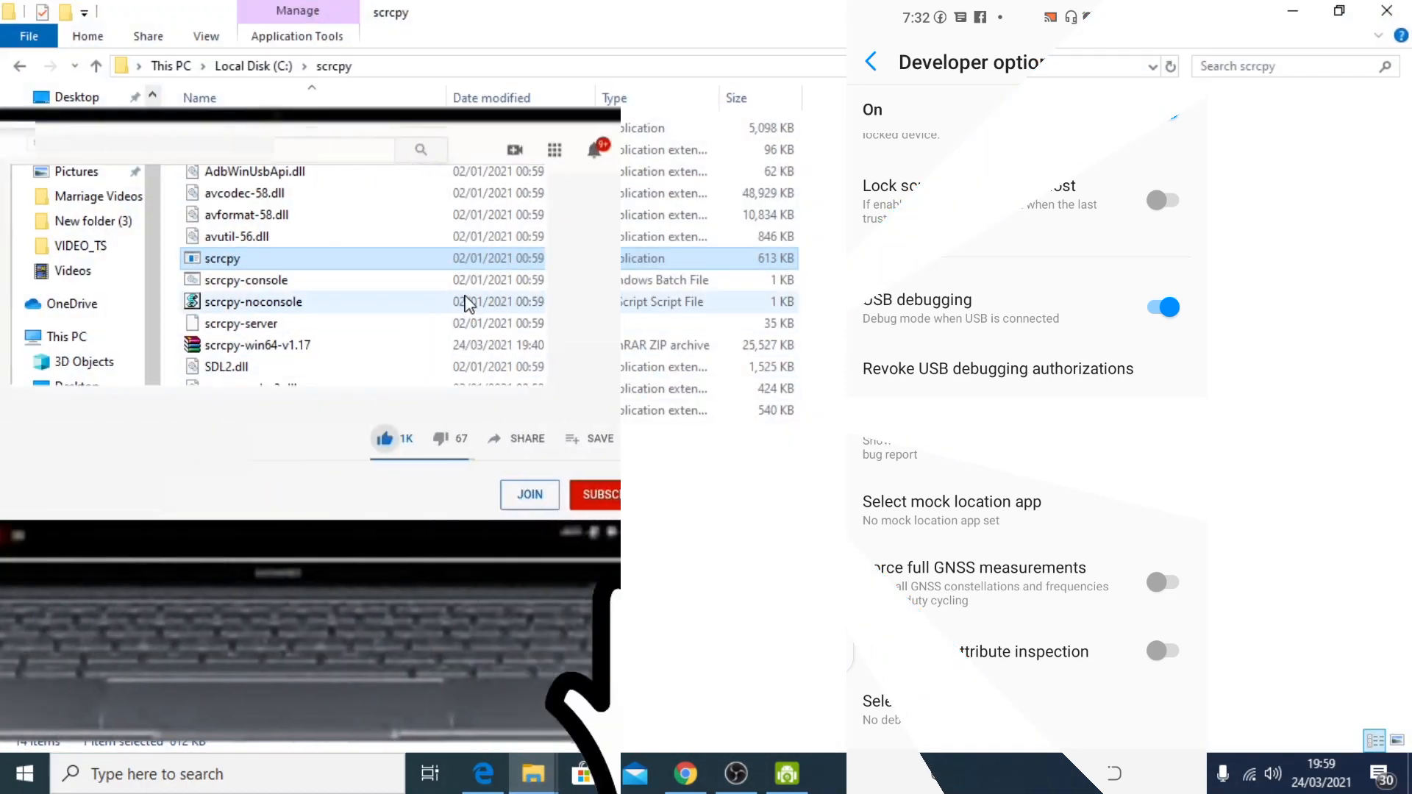
pyautogui.click(1296, 11)
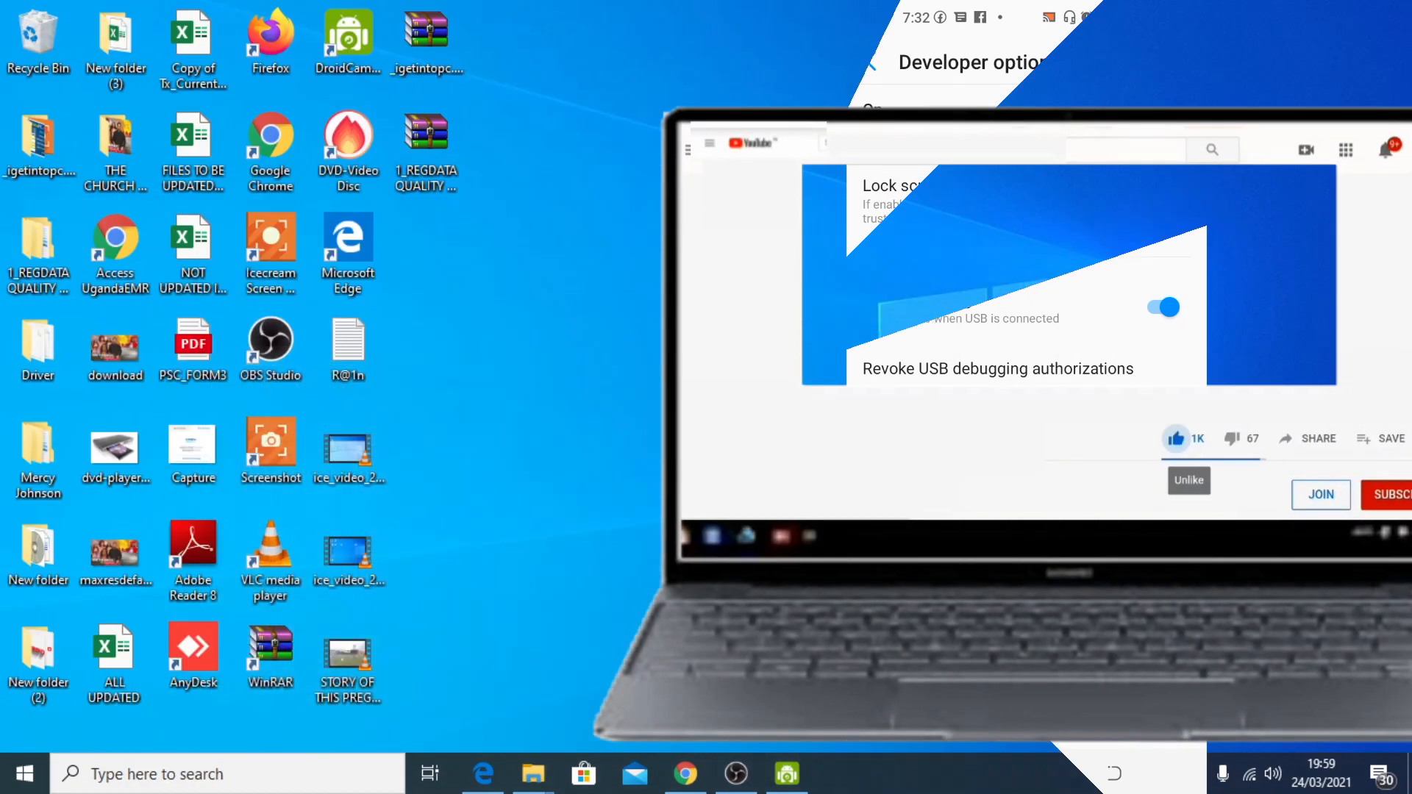
pyautogui.moveTo(532, 772)
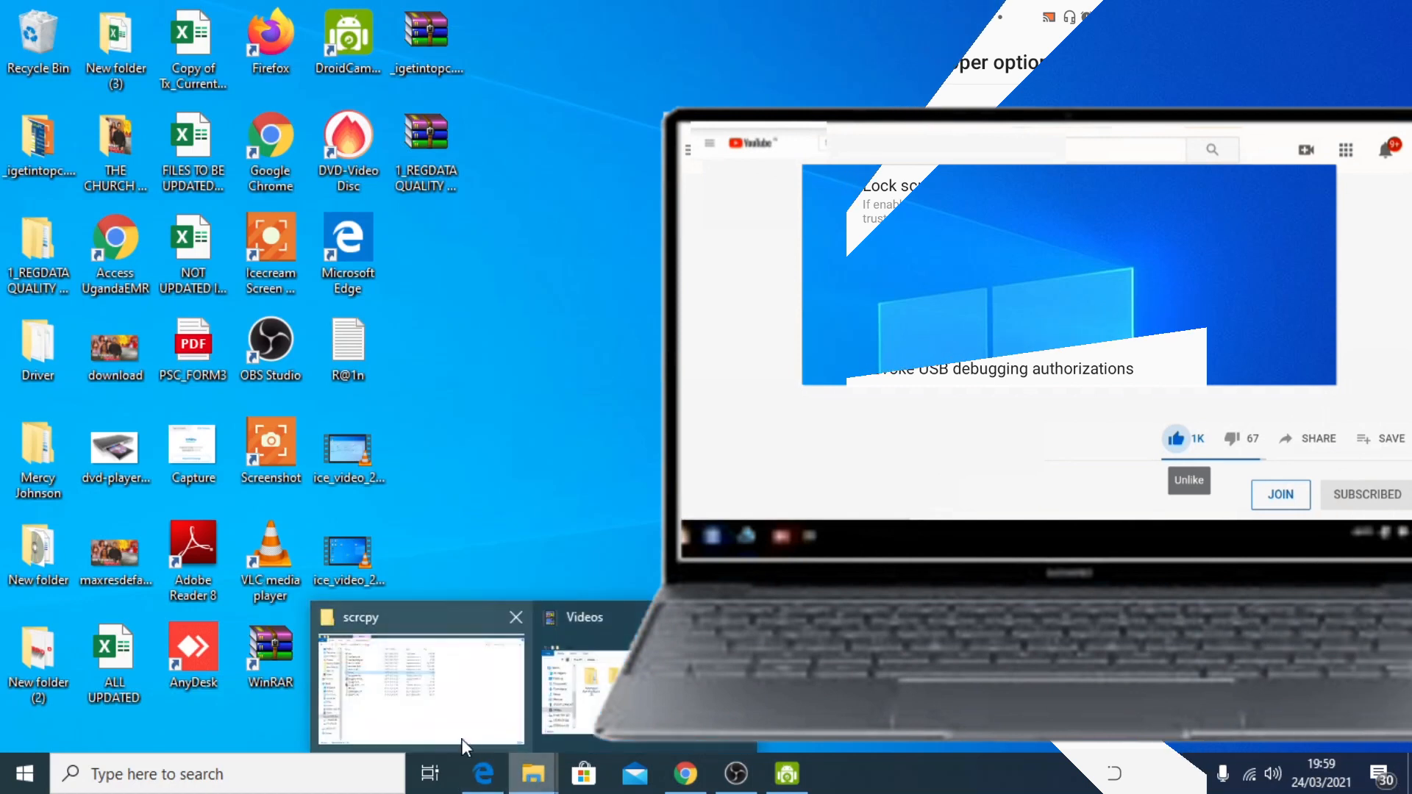
pyautogui.click(457, 700)
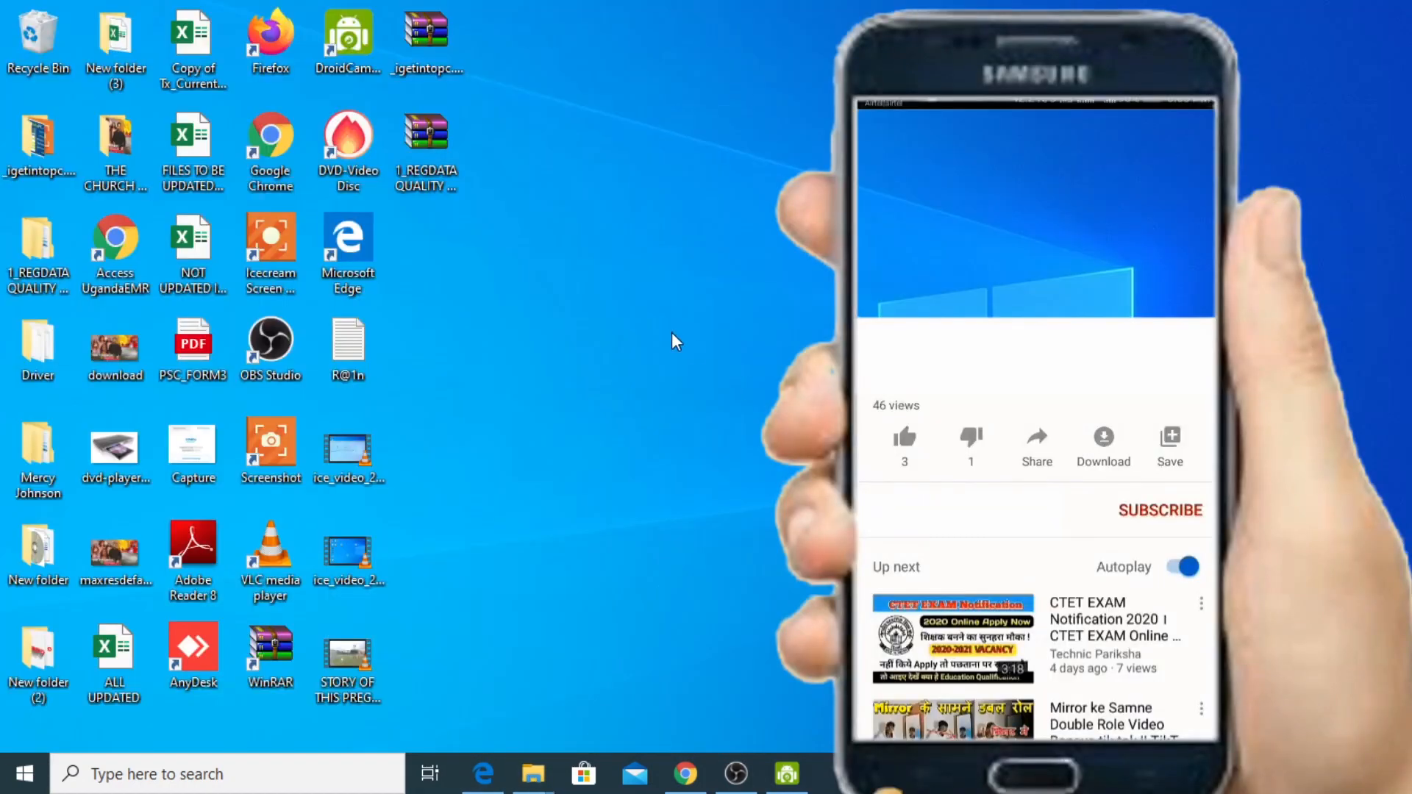
pyautogui.moveTo(532, 773)
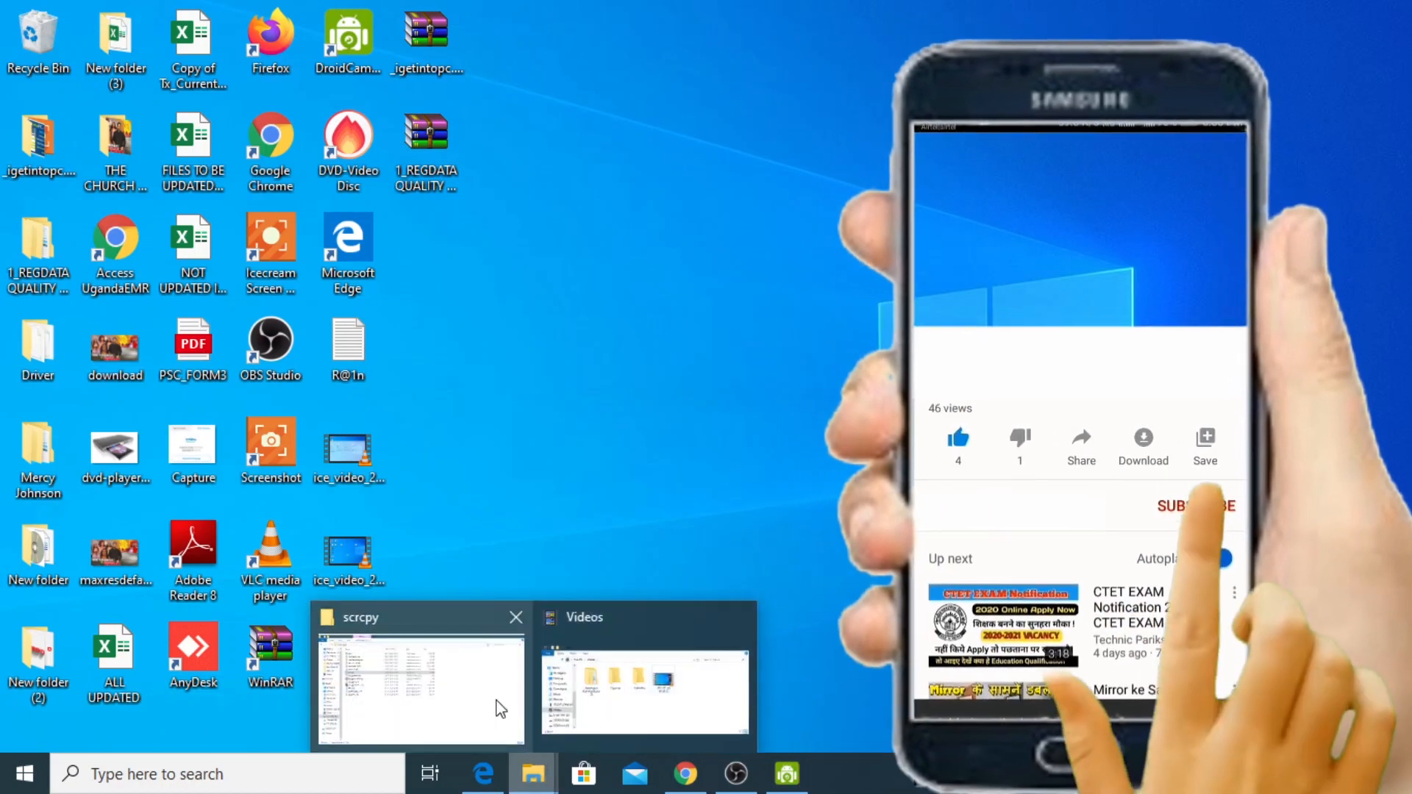
pyautogui.click(471, 680)
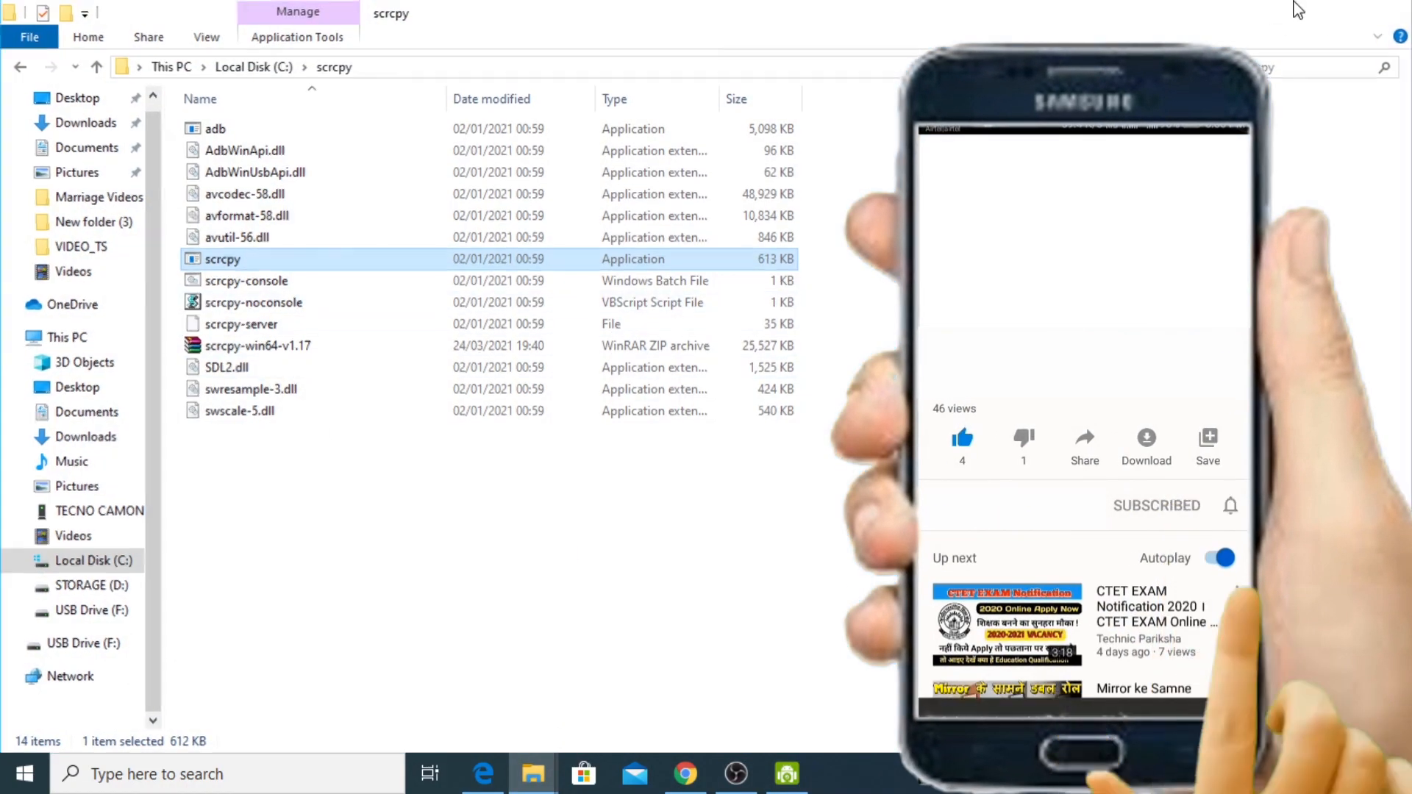
pyautogui.click(1295, 10)
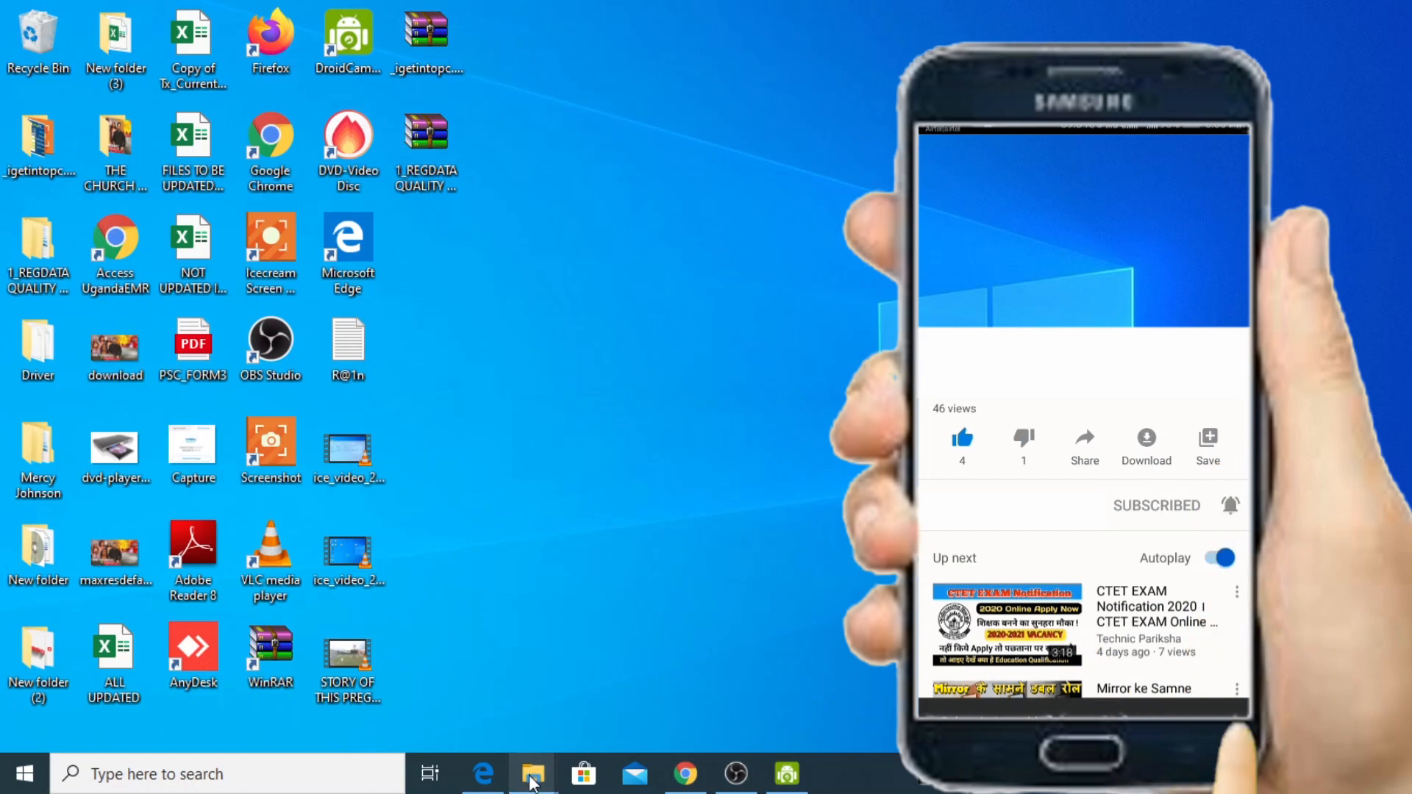
pyautogui.moveTo(533, 773)
pyautogui.click(462, 728)
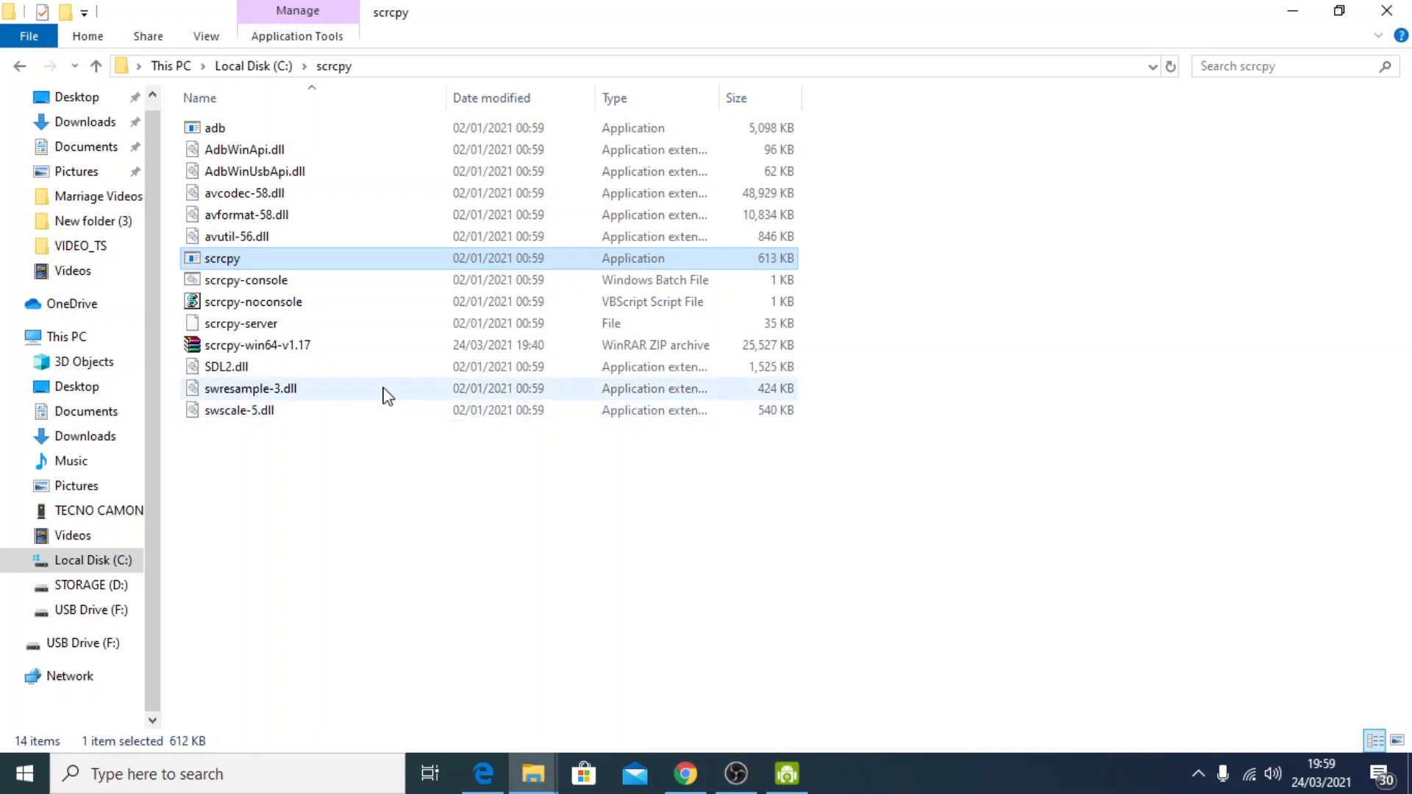
pyautogui.click(1388, 11)
# Open a File Explorer window and go through This PC to the scrcpy folder on Local Disk (C:)
pyautogui.doubleClick(44, 134)
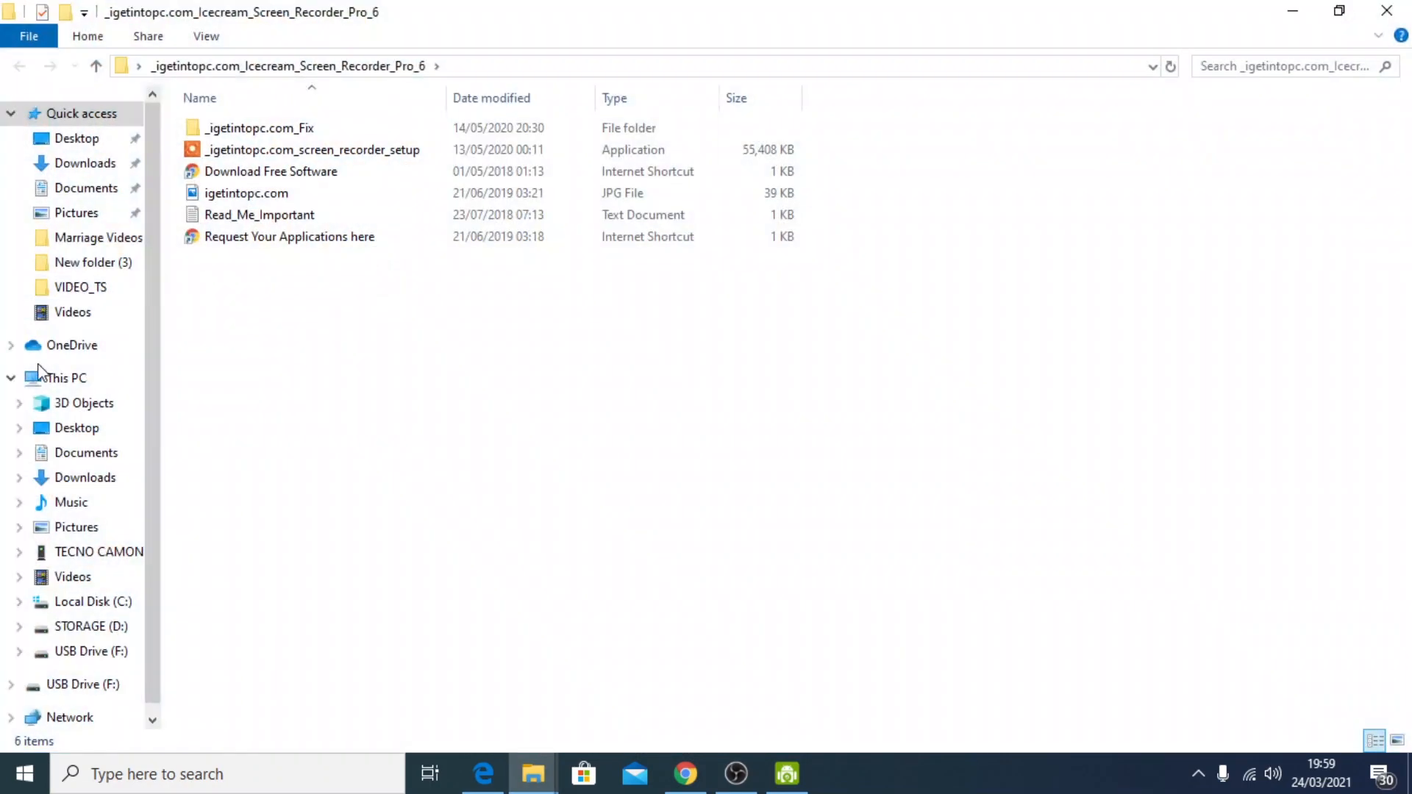
pyautogui.click(139, 382)
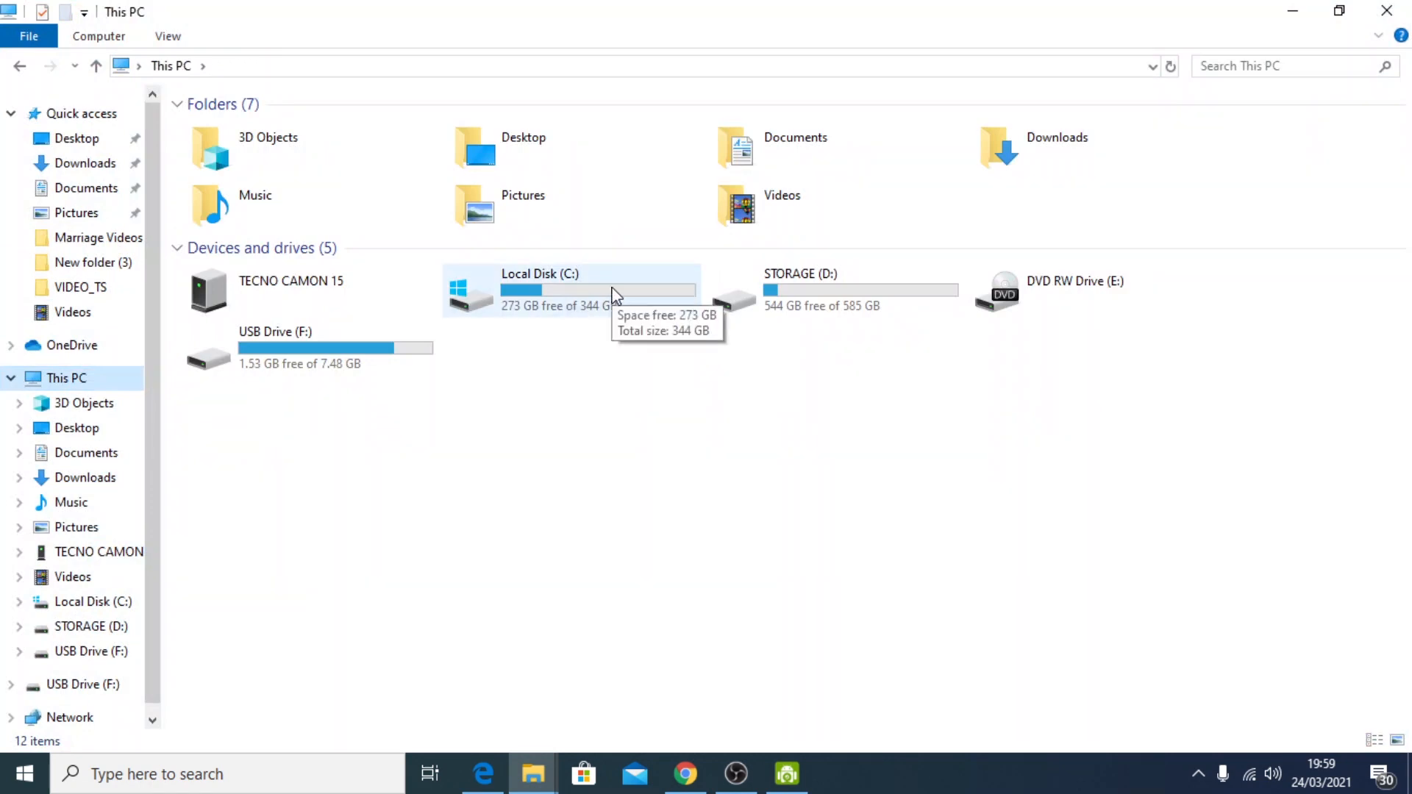
pyautogui.doubleClick(617, 294)
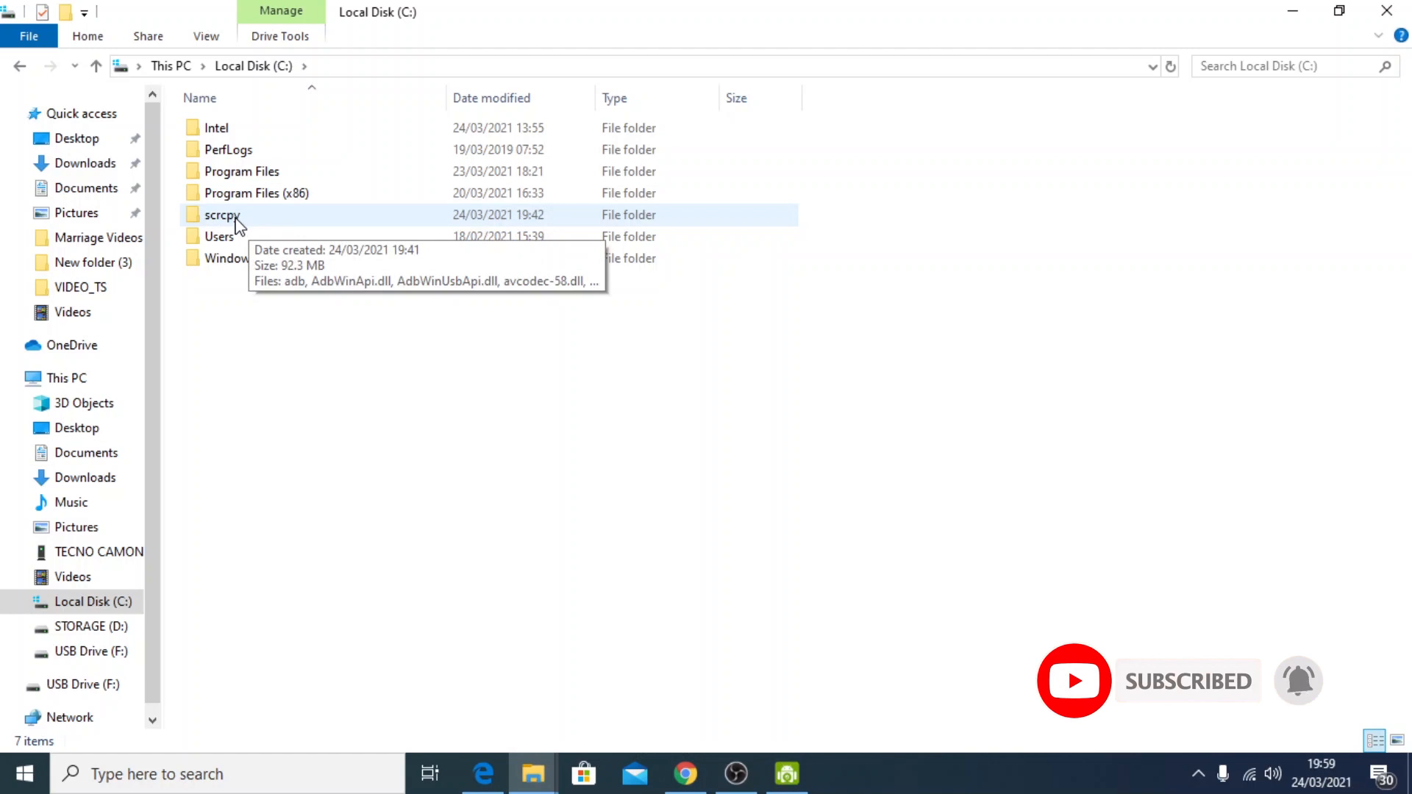
pyautogui.click(237, 222)
pyautogui.doubleClick(237, 223)
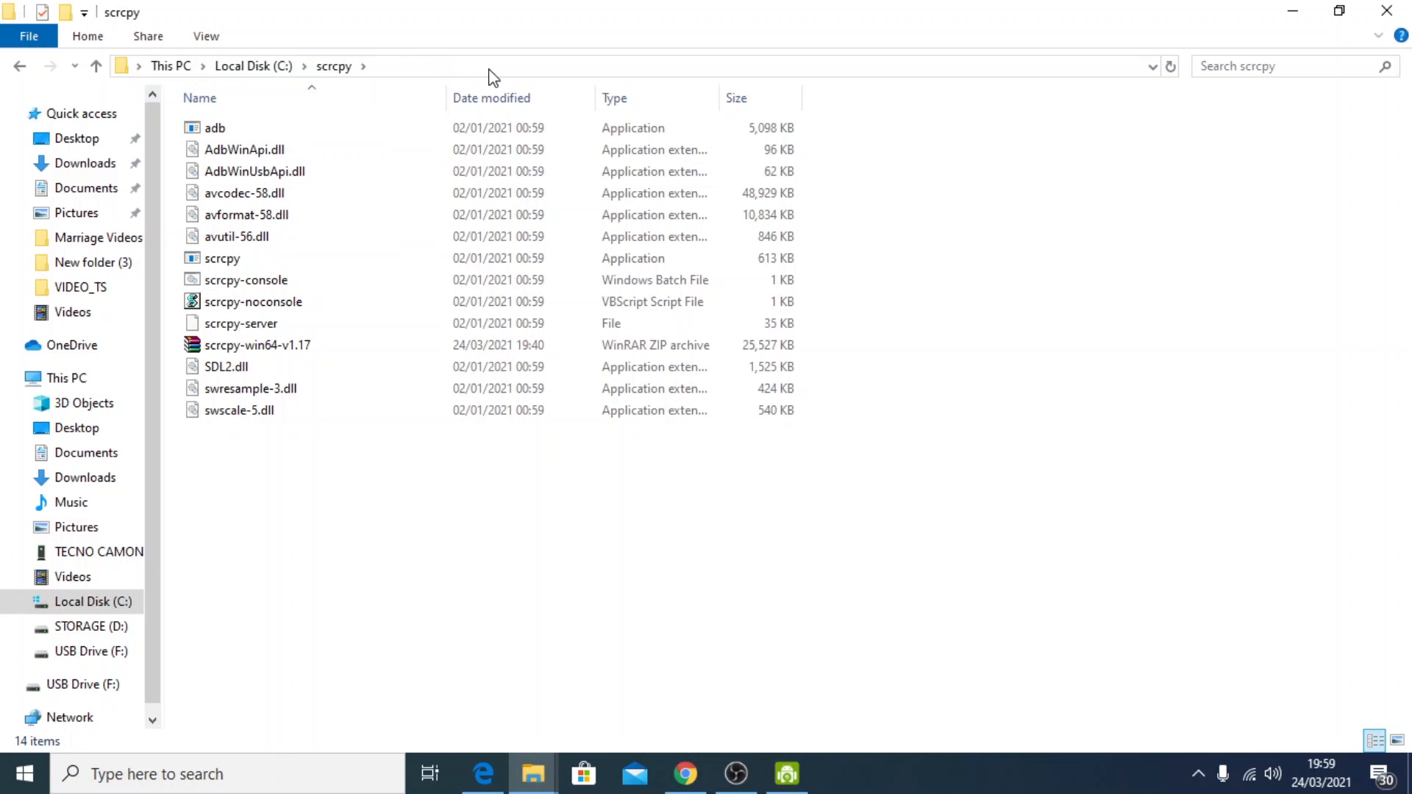
# Copy the full path of the scrcpy folder, C:\scrcpy, and minimize the File Explorer window
pyautogui.click(532, 67)
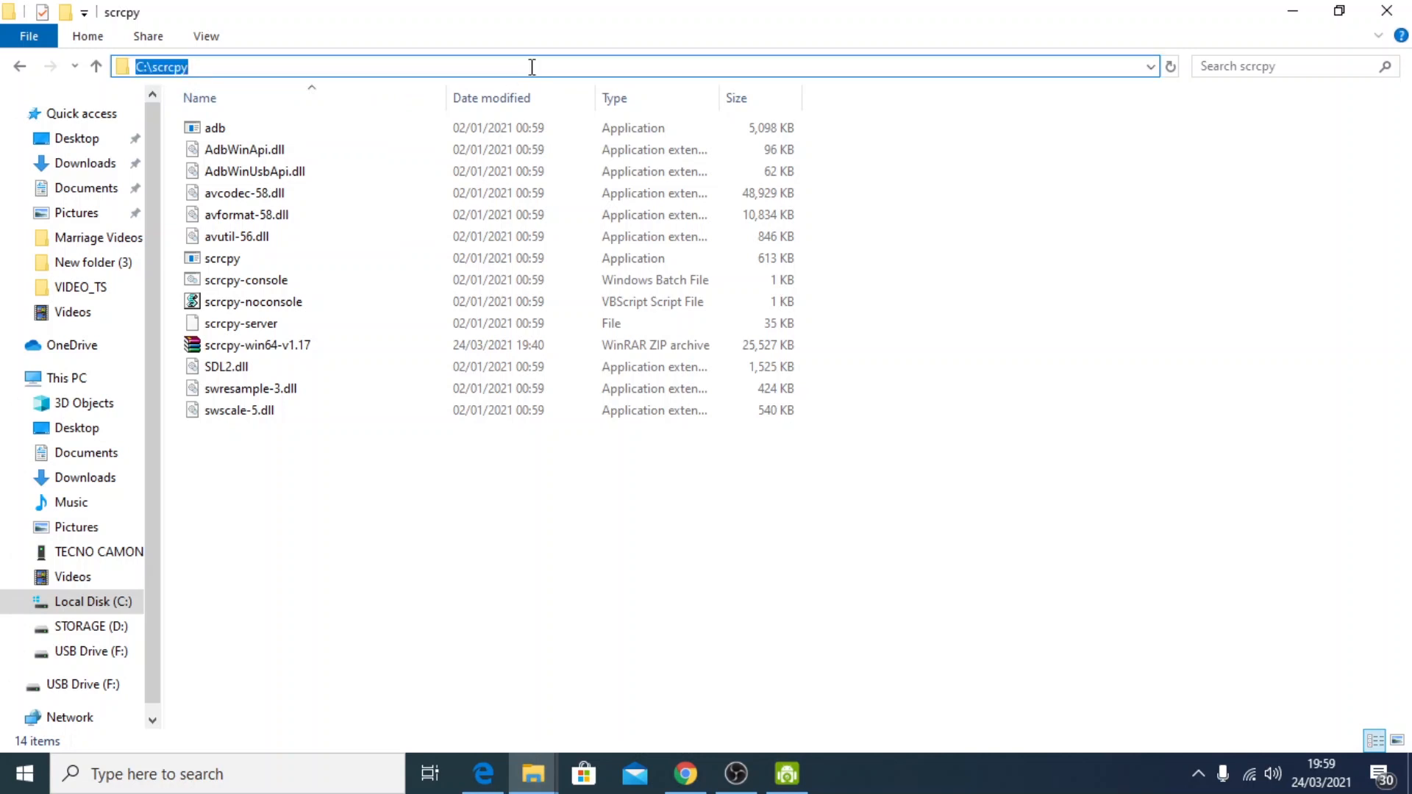
pyautogui.click(527, 541)
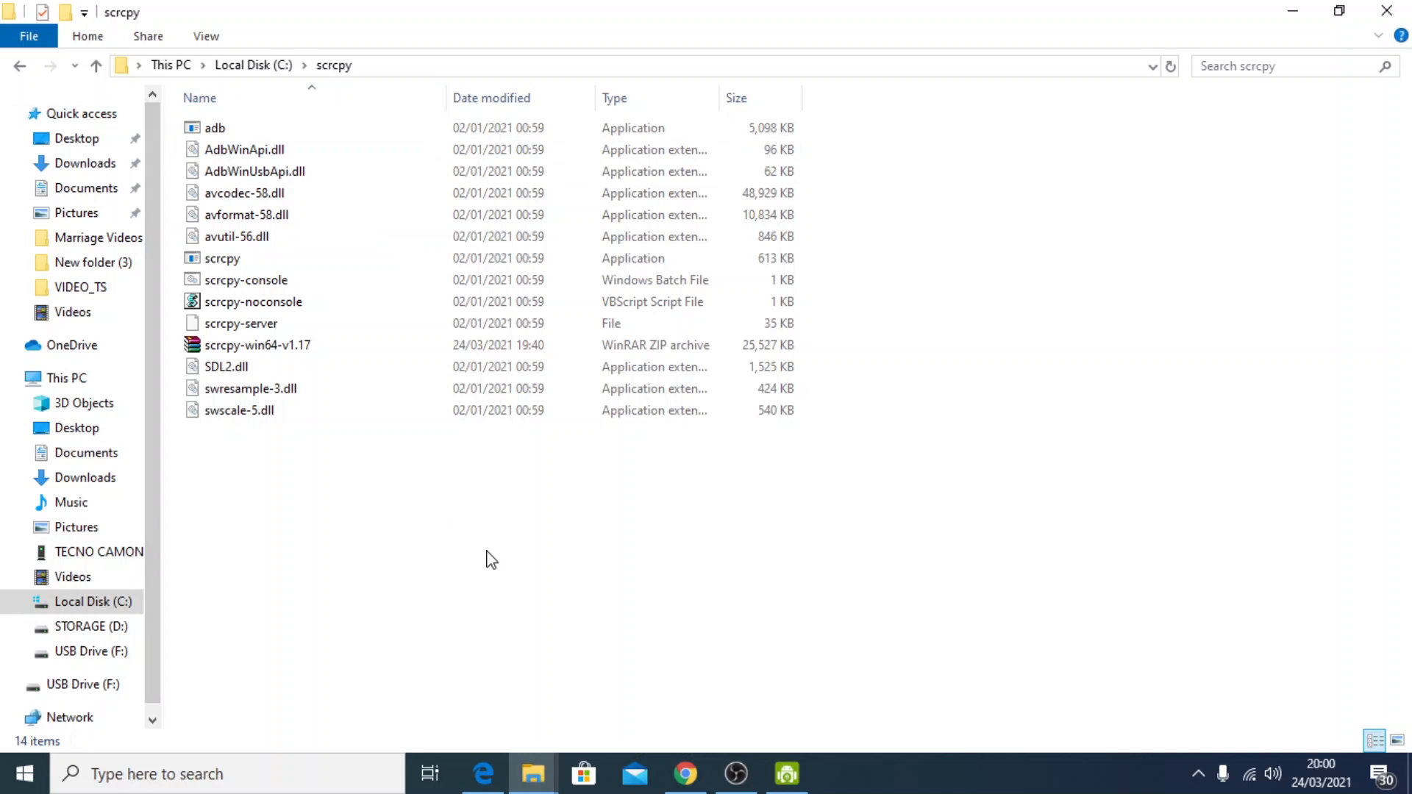
pyautogui.click(514, 67)
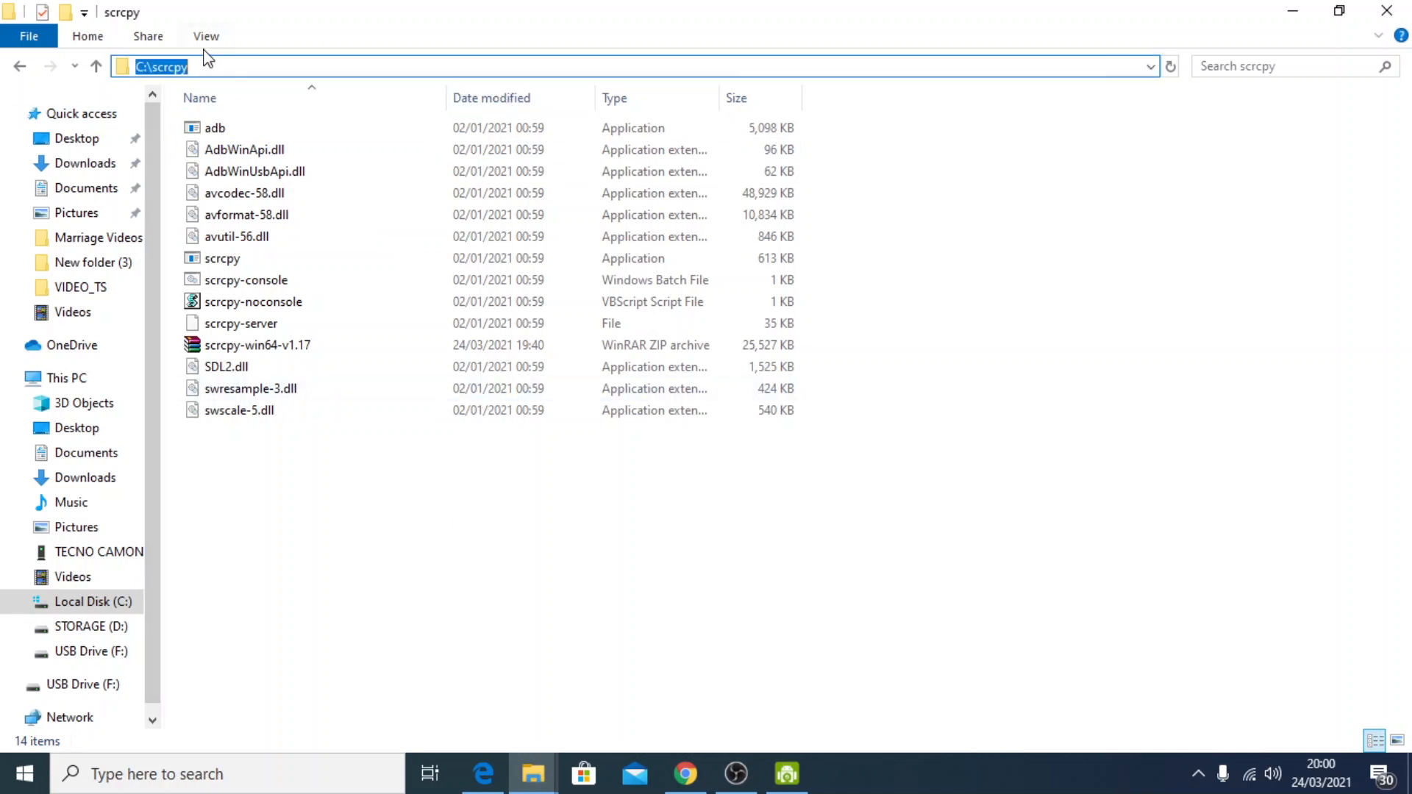
pyautogui.rightClick(169, 70)
pyautogui.click(222, 138)
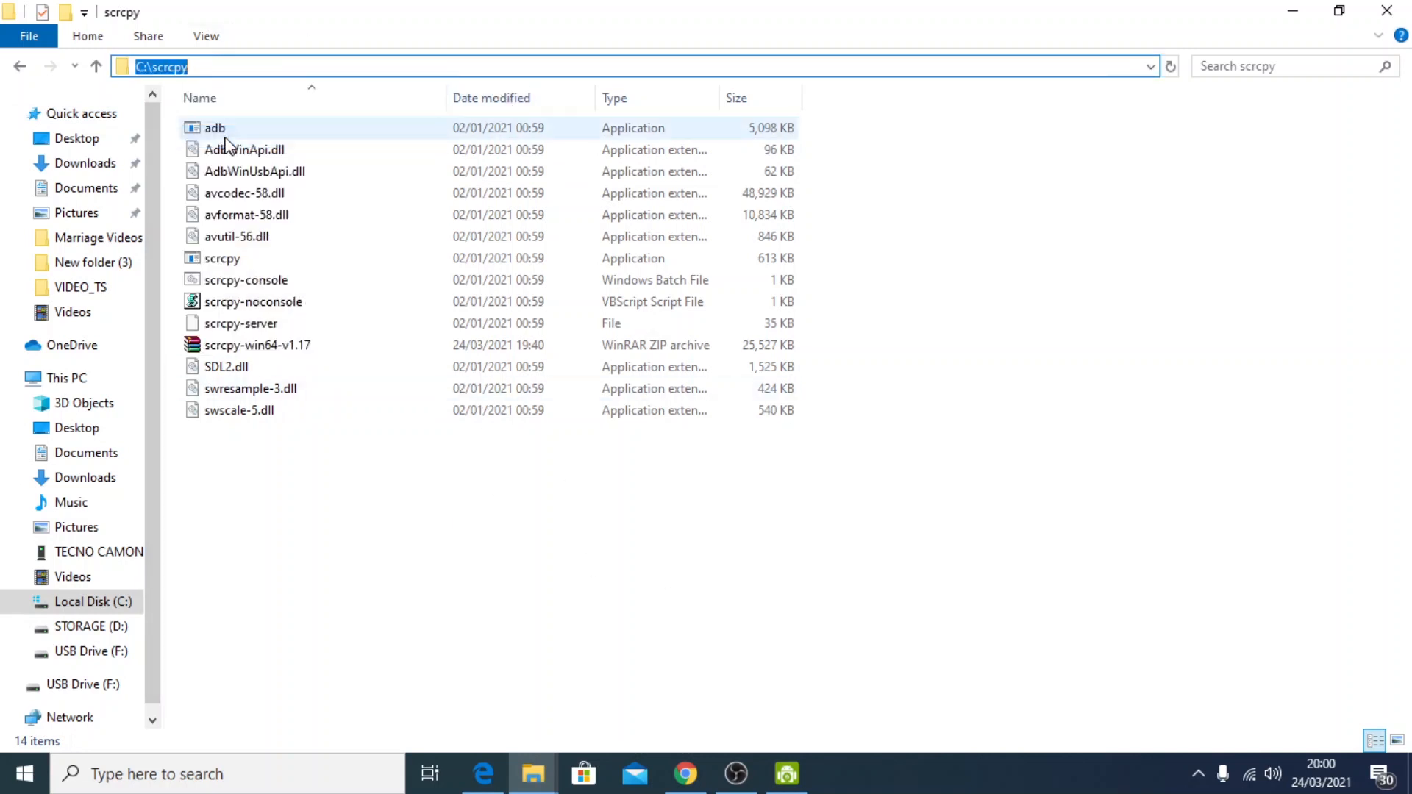
pyautogui.click(820, 322)
pyautogui.click(568, 67)
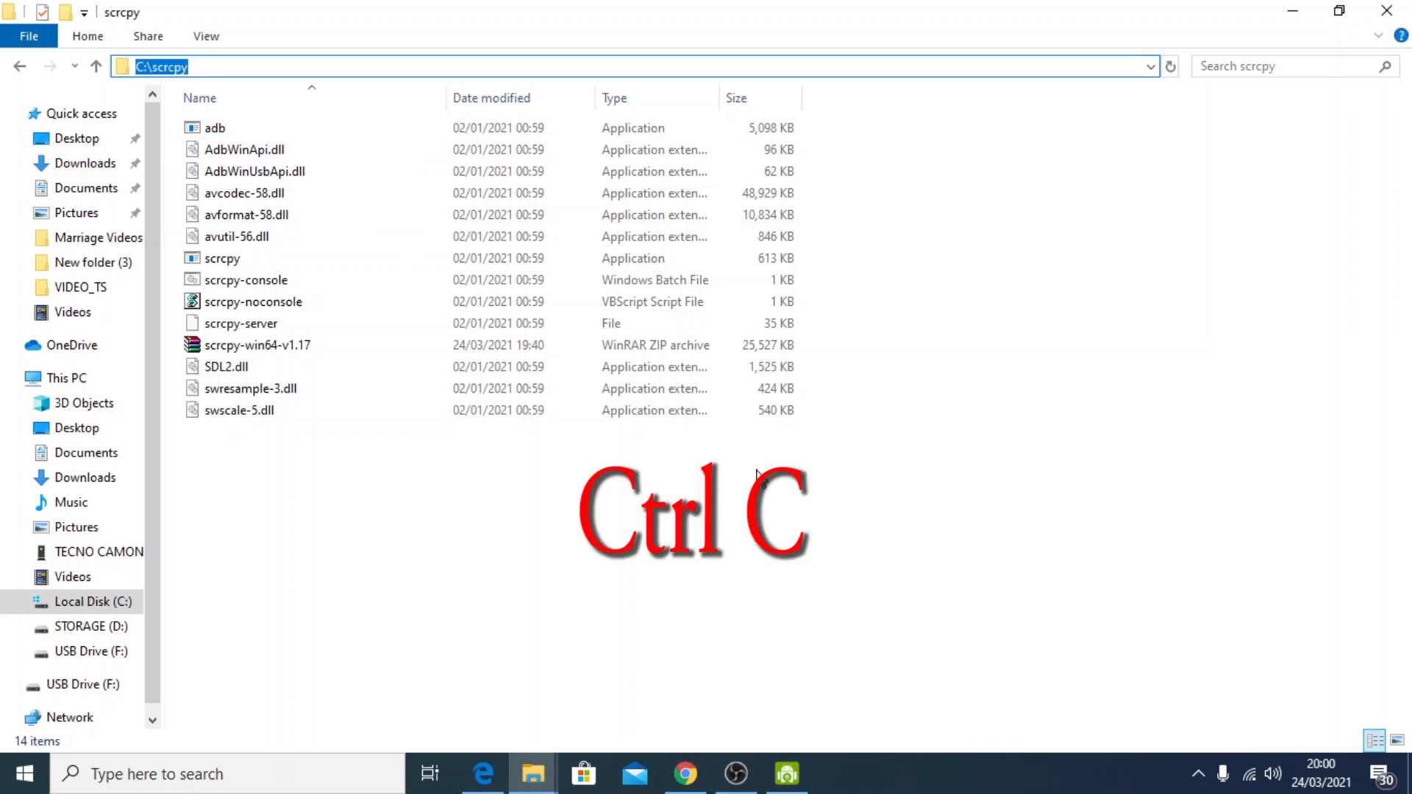
pyautogui.click(1295, 12)
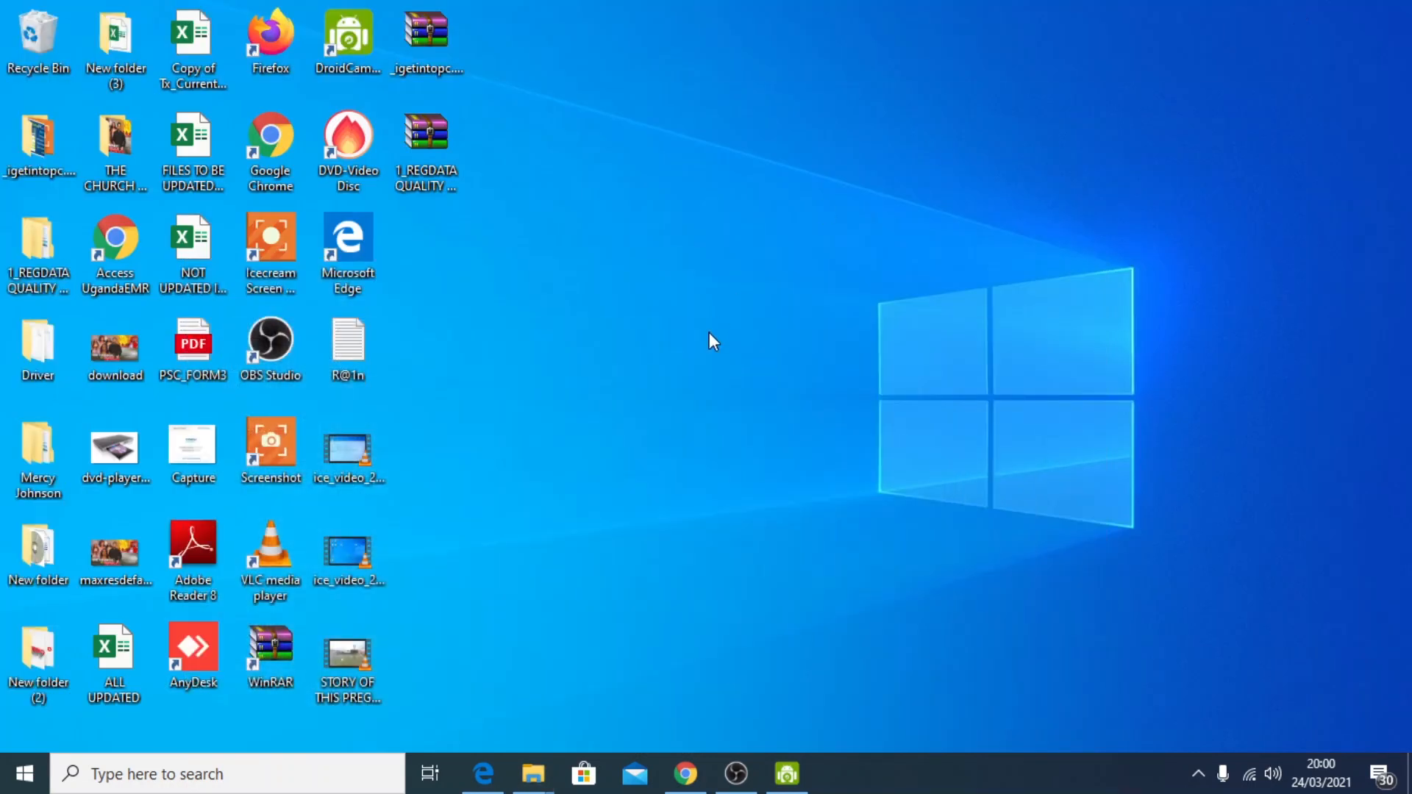
# Open Command Prompt as administrator and reposition its window on the desktop
pyautogui.press('super')
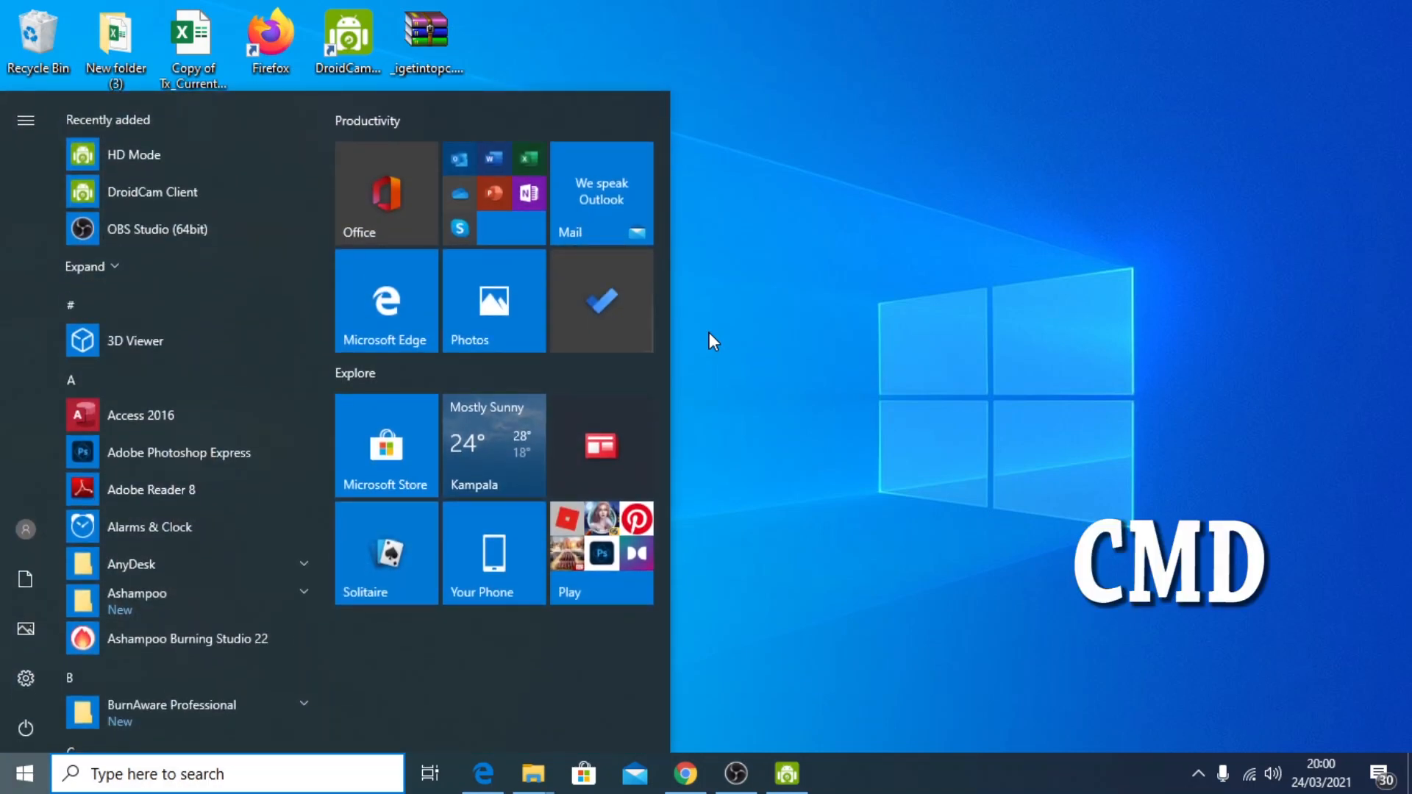
pyautogui.write('cmd')
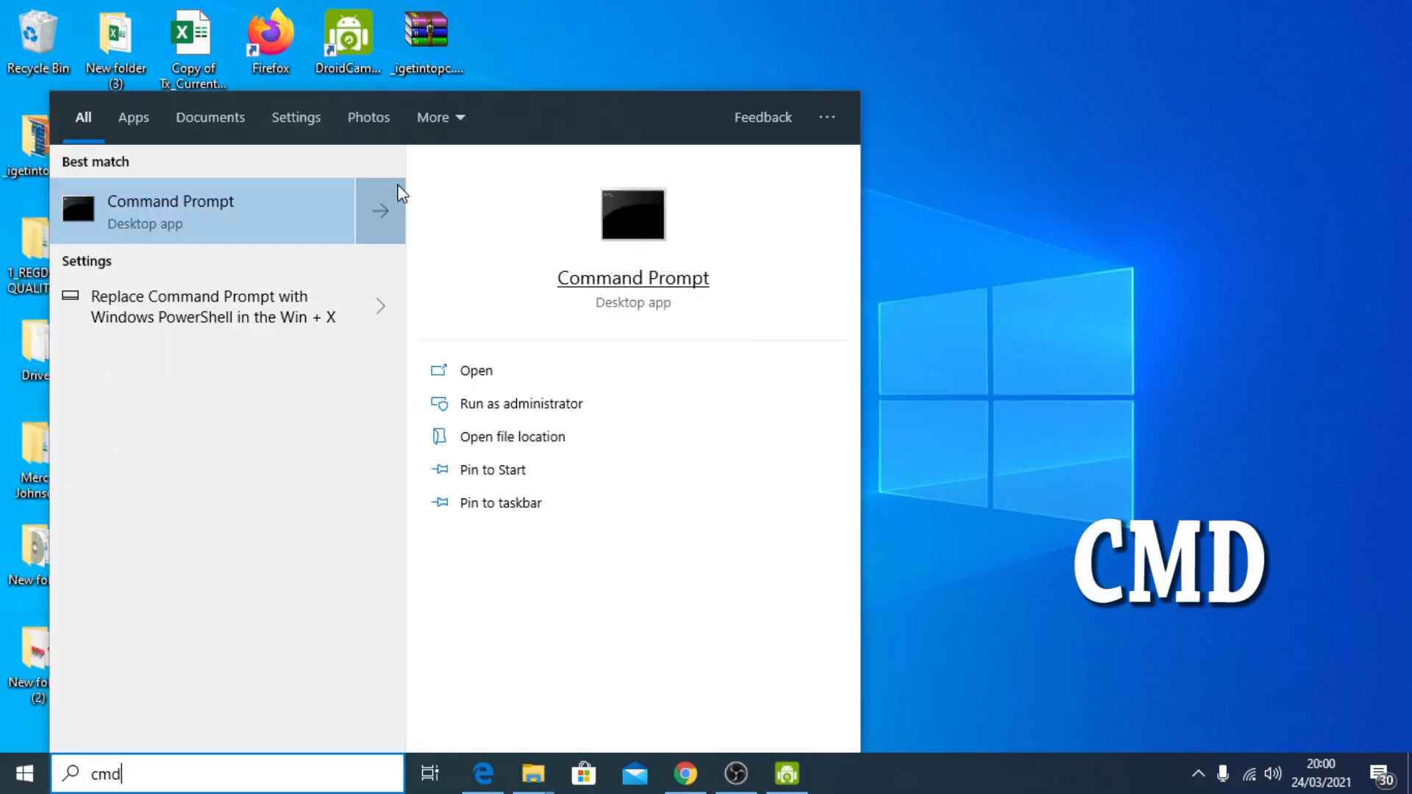
pyautogui.rightClick(204, 211)
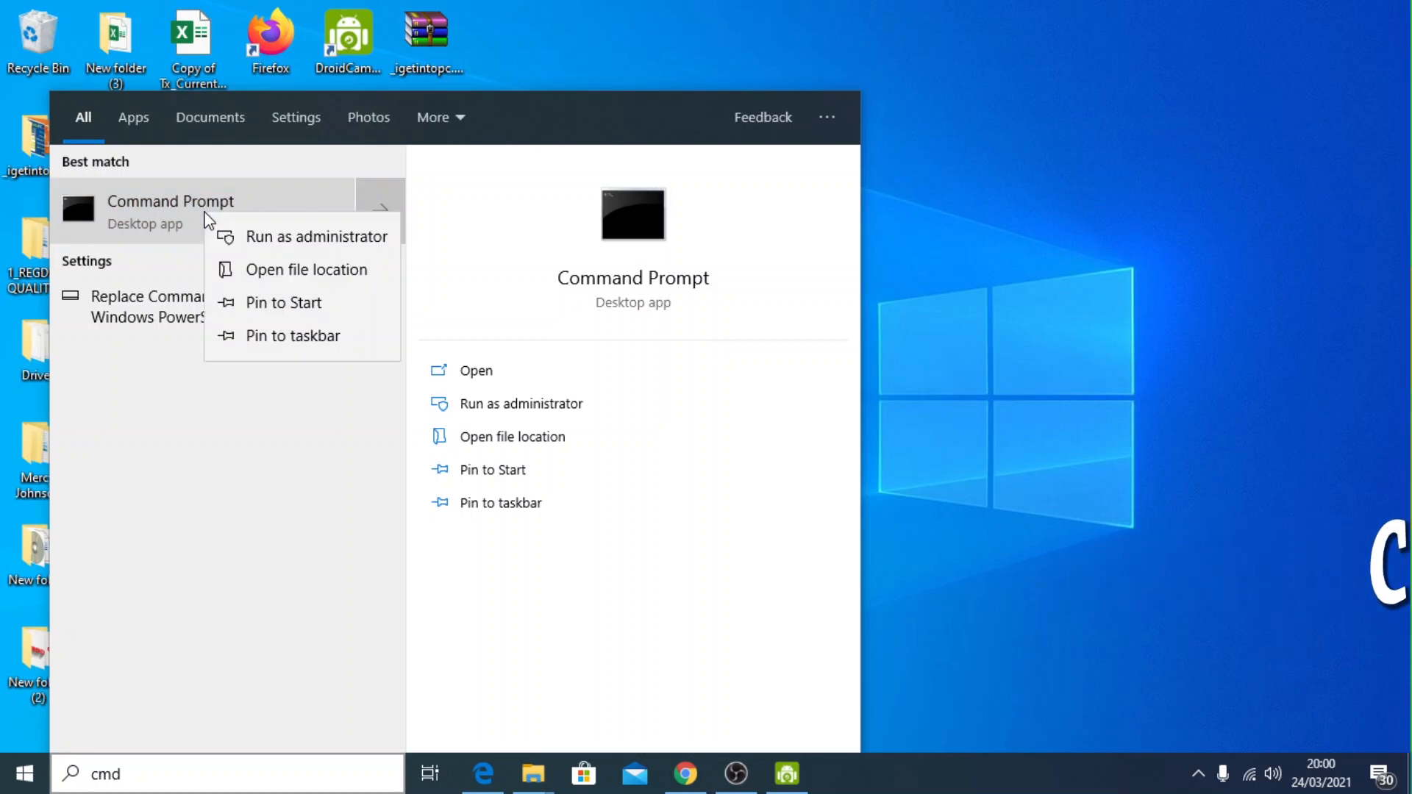
pyautogui.click(297, 236)
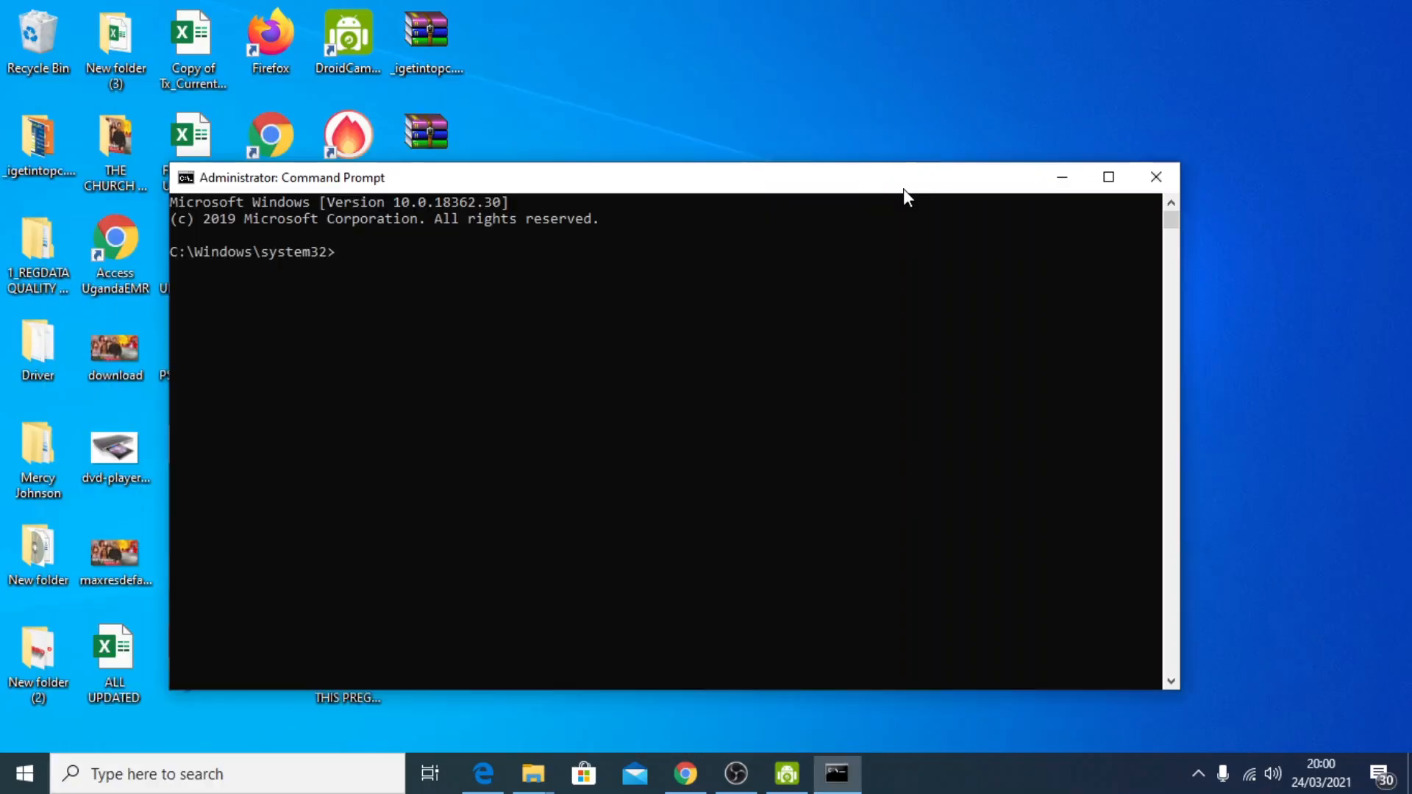
pyautogui.moveTo(862, 190); pyautogui.dragTo(779, 134)
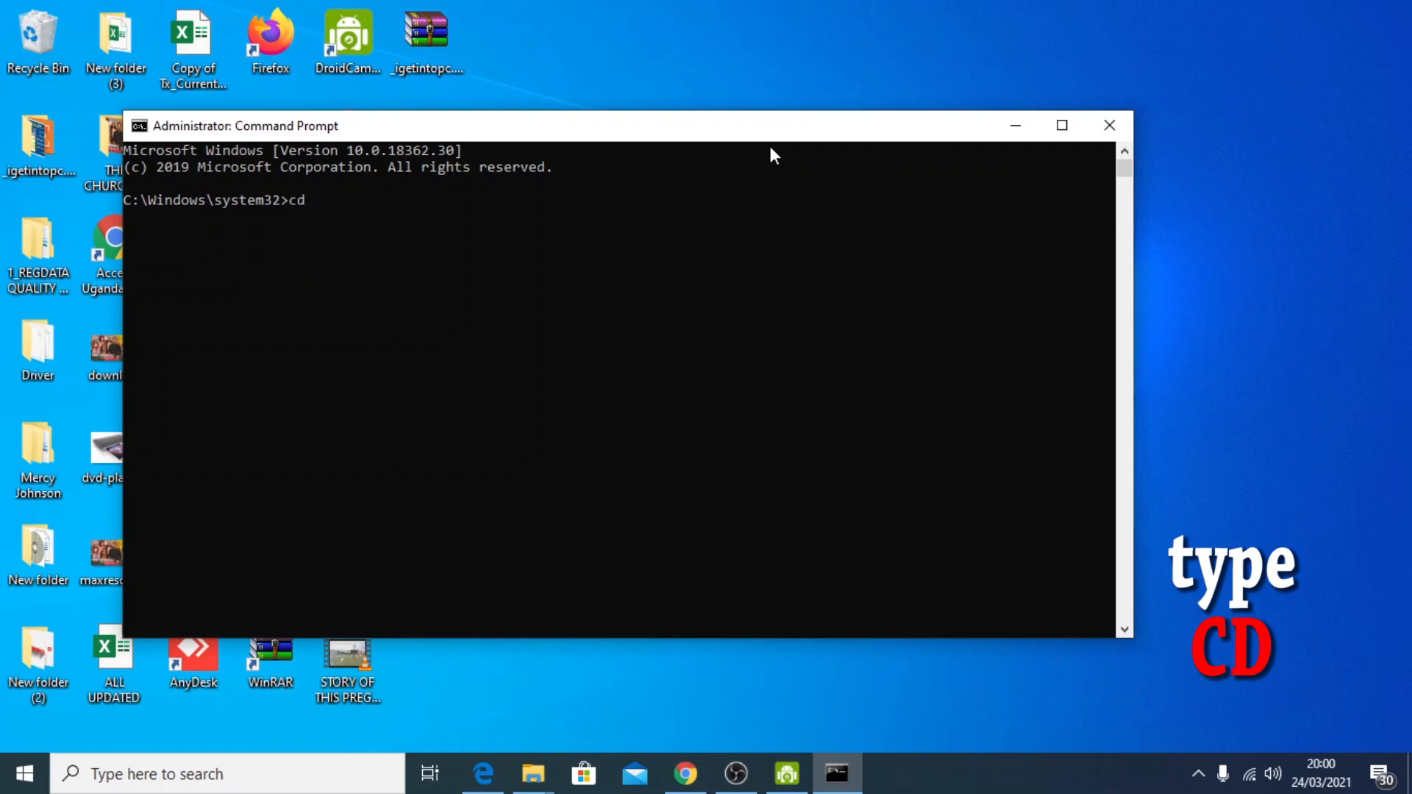
# Change the working directory to the copied path with the command cd C:\scrcpy
pyautogui.click(318, 208)
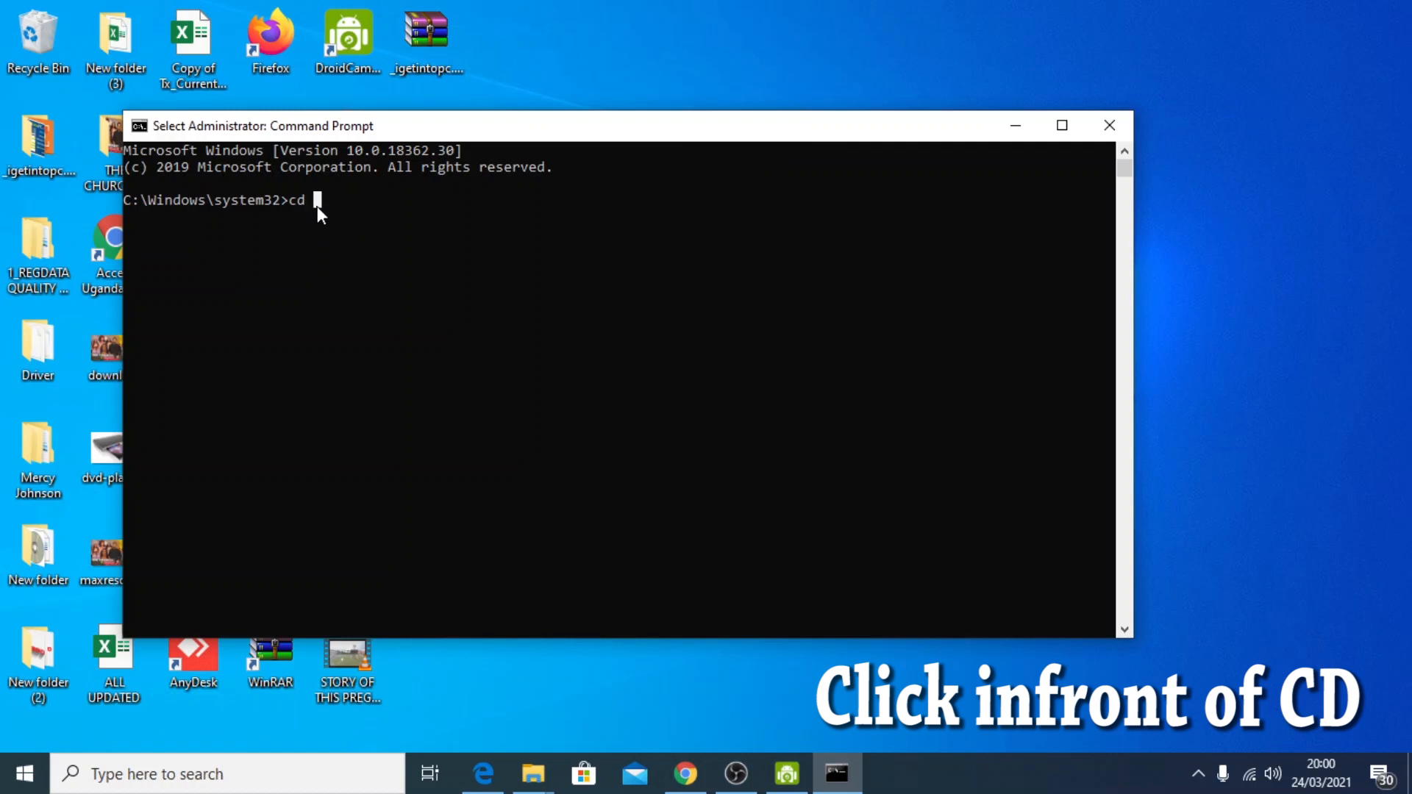
pyautogui.hotkey('ctrl', 'v')
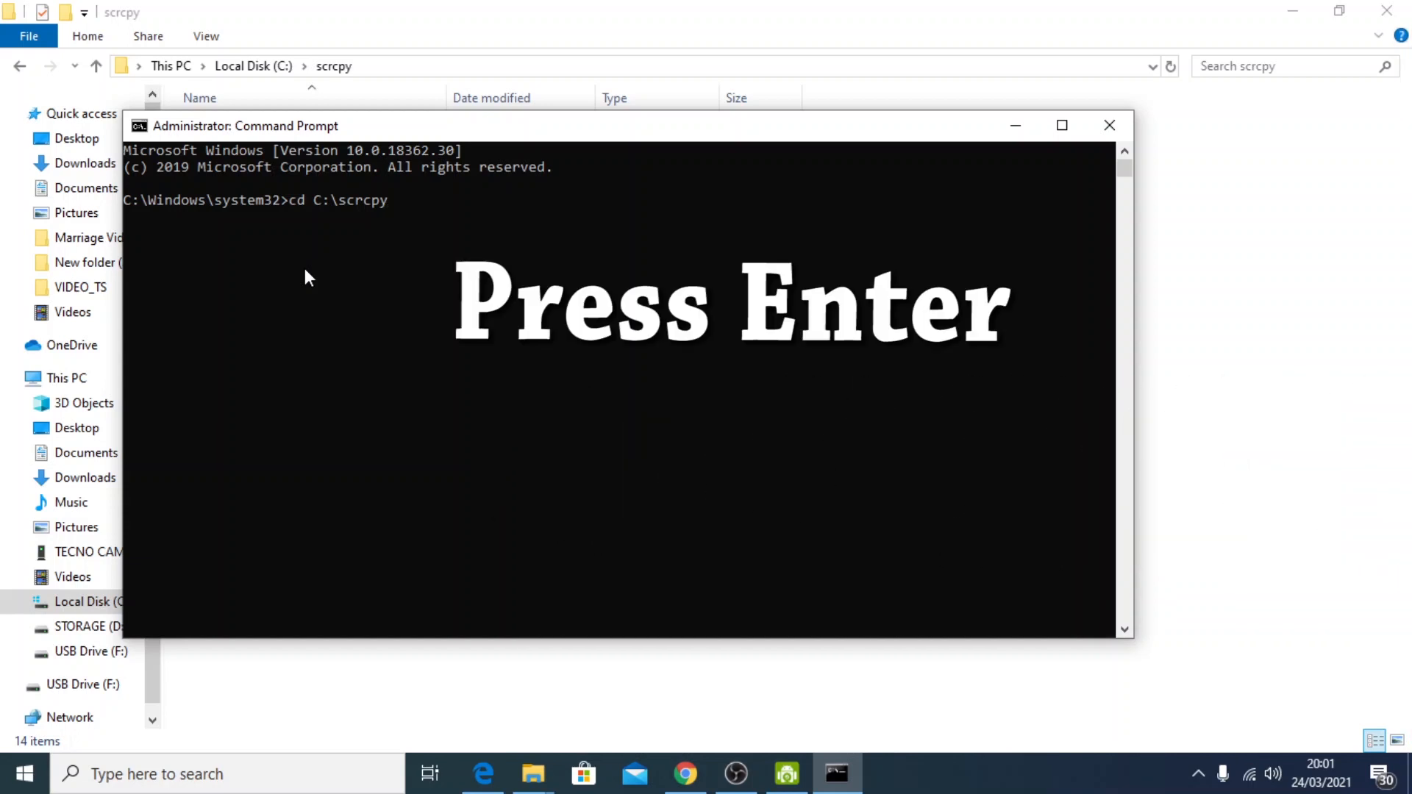
pyautogui.press('Return')
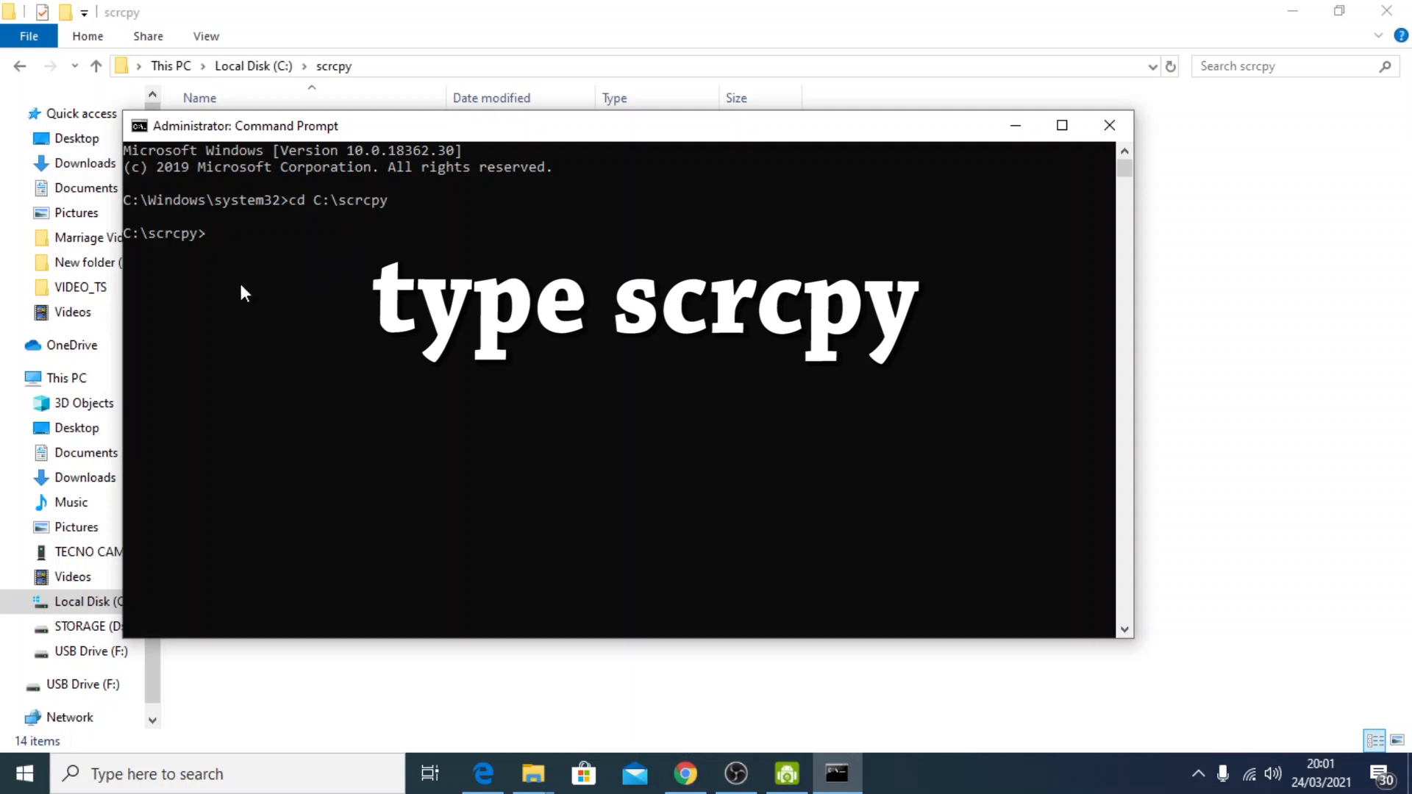
# Run the scrcpy command from C:\scrcpy to start mirroring the USB-connected phone
pyautogui.write('scrcpy')
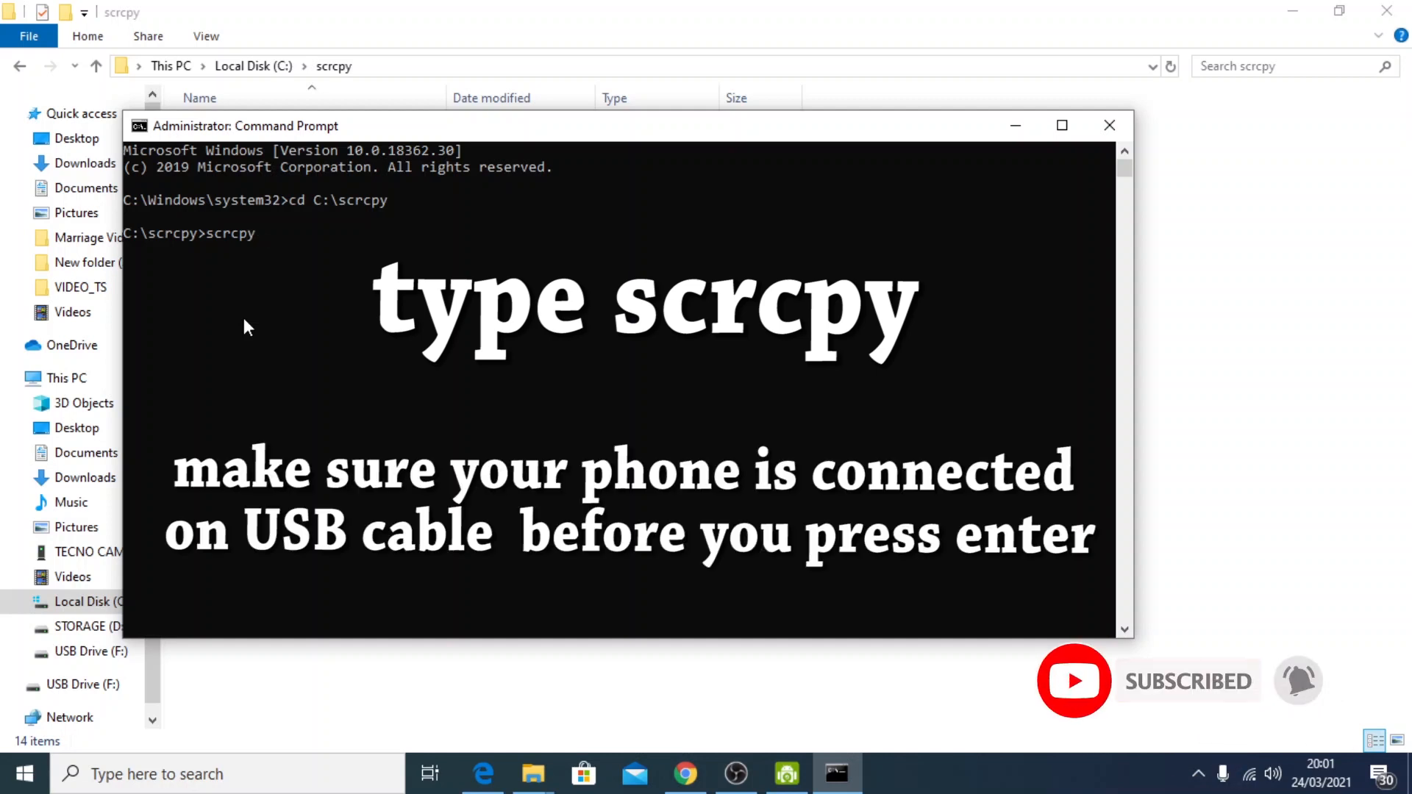
pyautogui.press('Return')
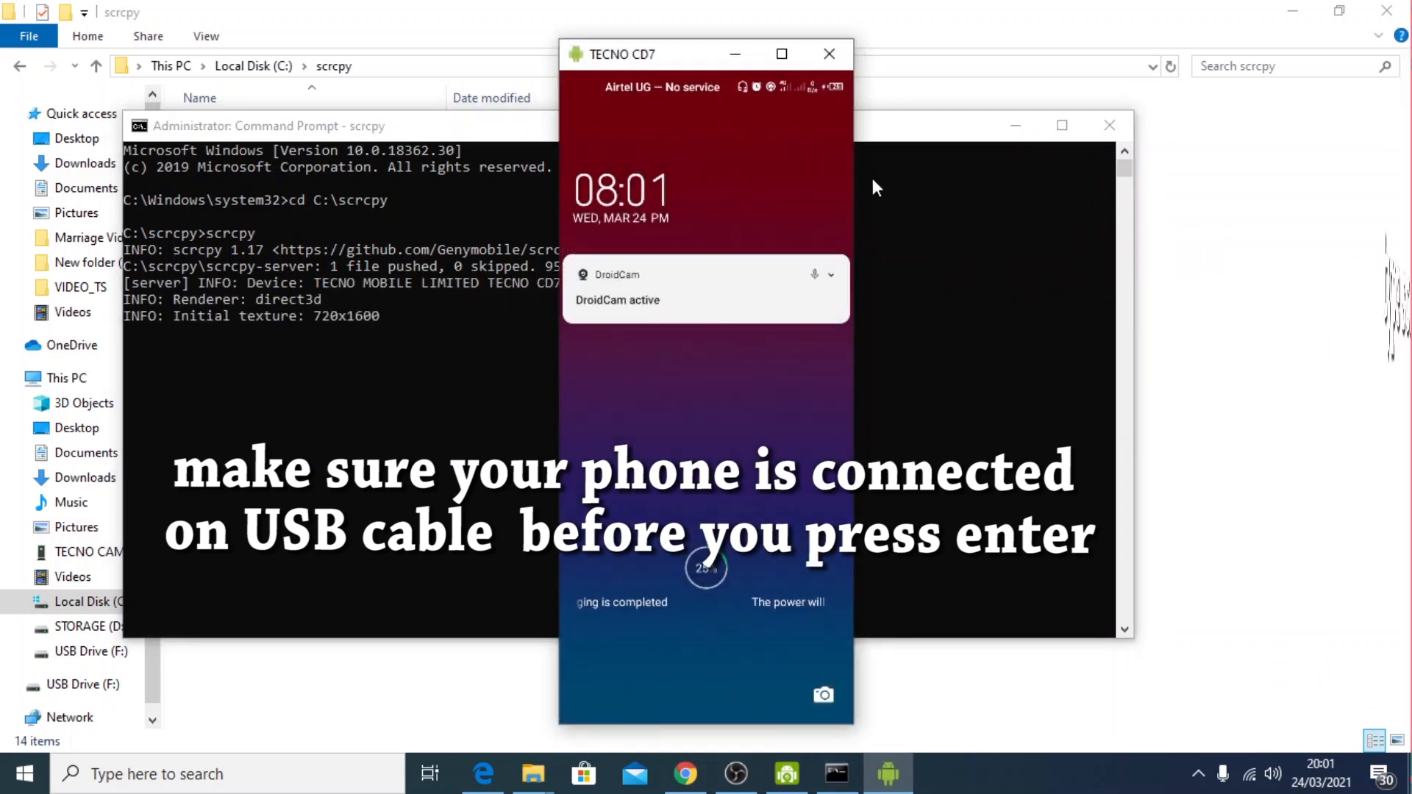
# Move the TECNO CD7 mirror window aside and minimize the Command Prompt and File Explorer windows to clear the desktop
pyautogui.moveTo(694, 60); pyautogui.dragTo(1216, 80)
pyautogui.click(1010, 124)
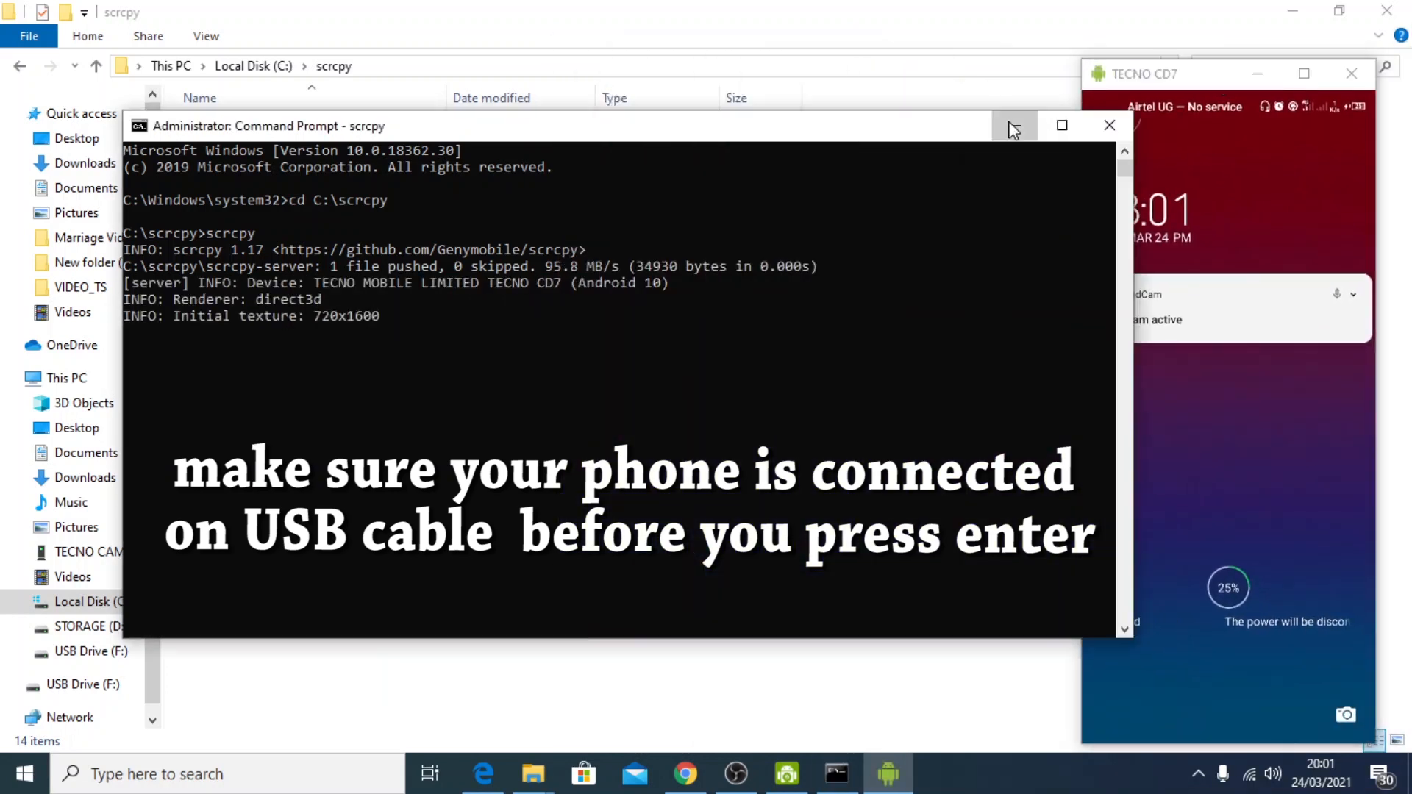
pyautogui.click(1293, 12)
pyautogui.rightClick(637, 328)
pyautogui.click(693, 395)
# Reposition the TECNO CD7 mirror window, enlarge it to almost the full desktop height and narrow it to fit the phone display
pyautogui.moveTo(1221, 81)
pyautogui.mouseDown()
pyautogui.moveTo(1195, 38)
pyautogui.moveTo(1199, 68)
pyautogui.mouseUp()
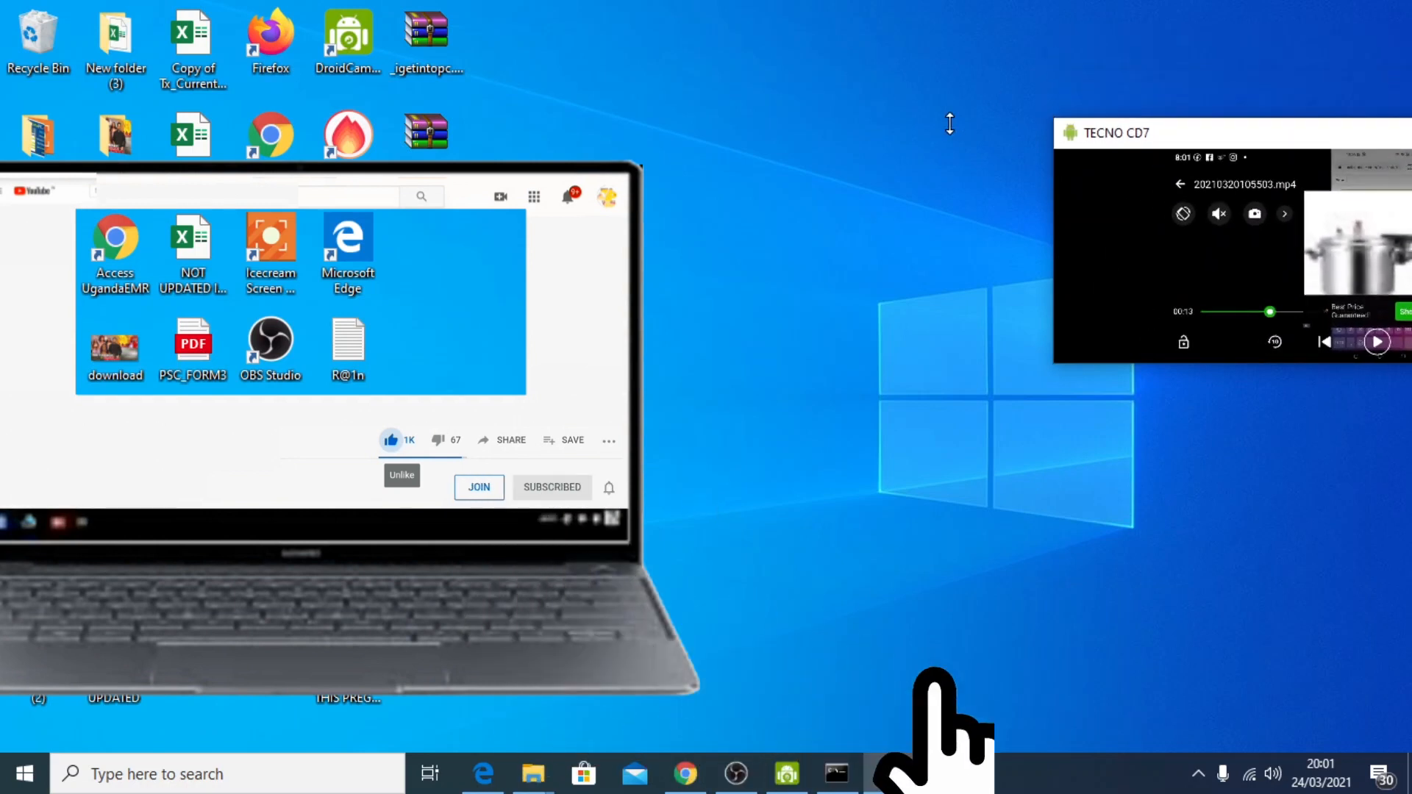
pyautogui.moveTo(1177, 96); pyautogui.dragTo(809, 113)
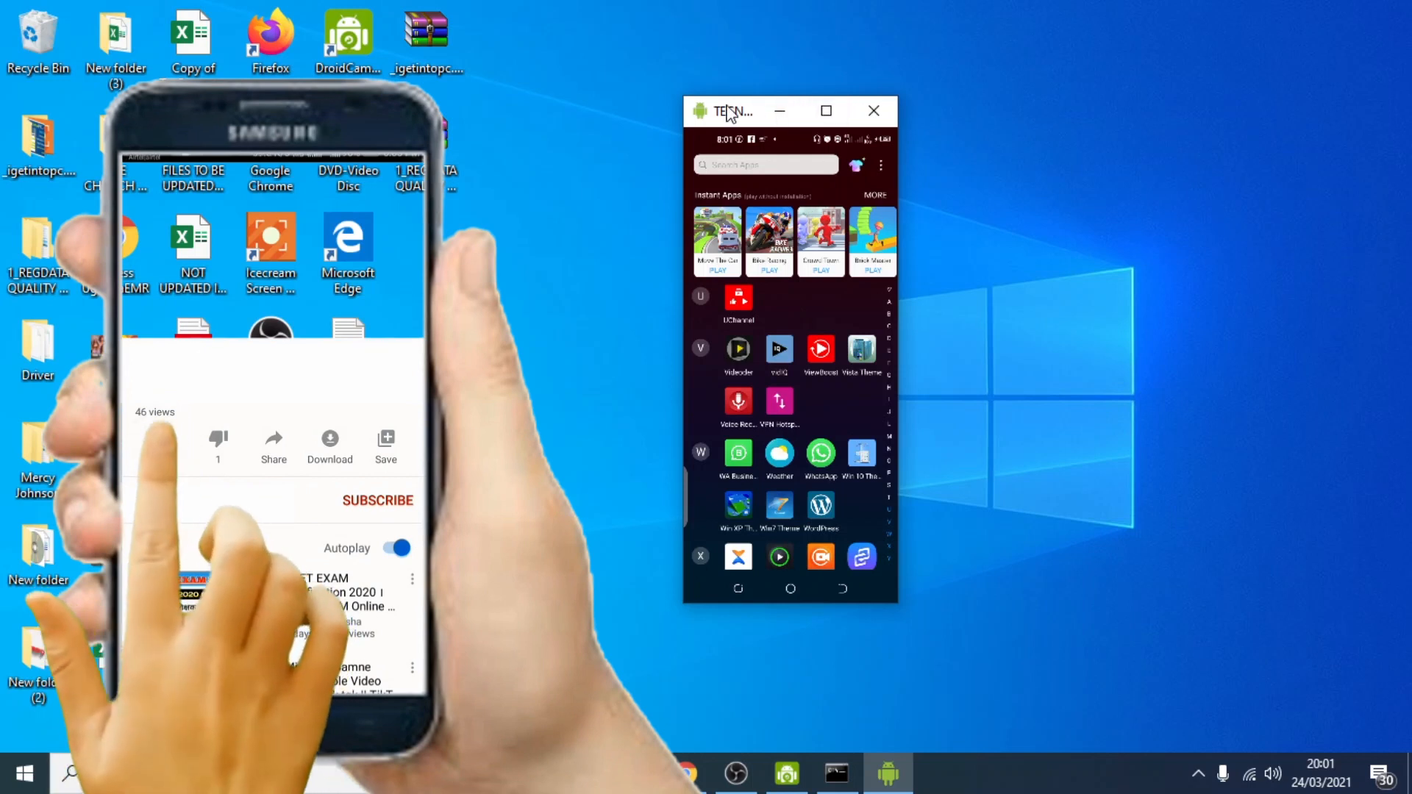
pyautogui.moveTo(728, 112); pyautogui.dragTo(1017, 51)
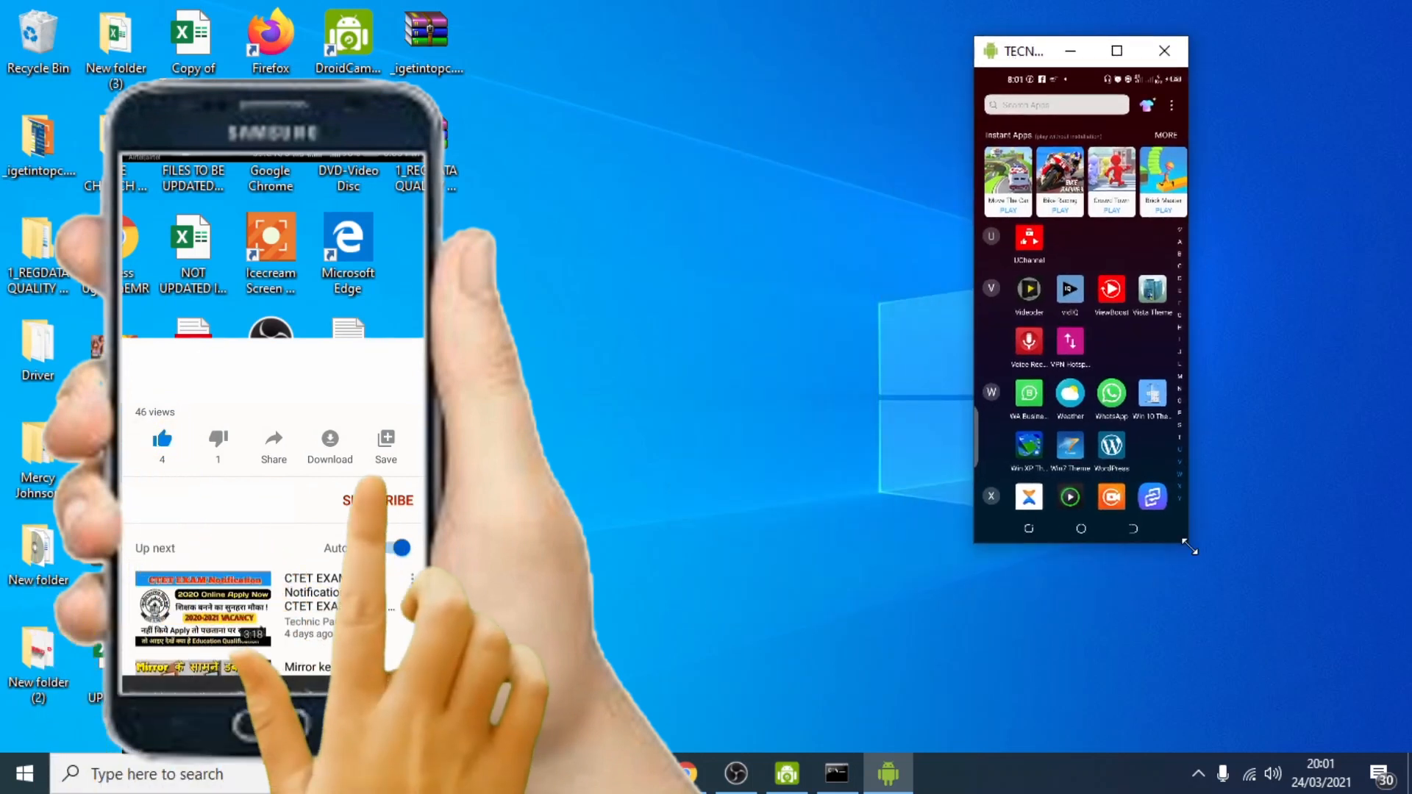
pyautogui.moveTo(1197, 561); pyautogui.dragTo(1402, 747)
pyautogui.moveTo(1121, 9); pyautogui.dragTo(777, 35)
pyautogui.moveTo(1004, 559); pyautogui.dragTo(986, 788)
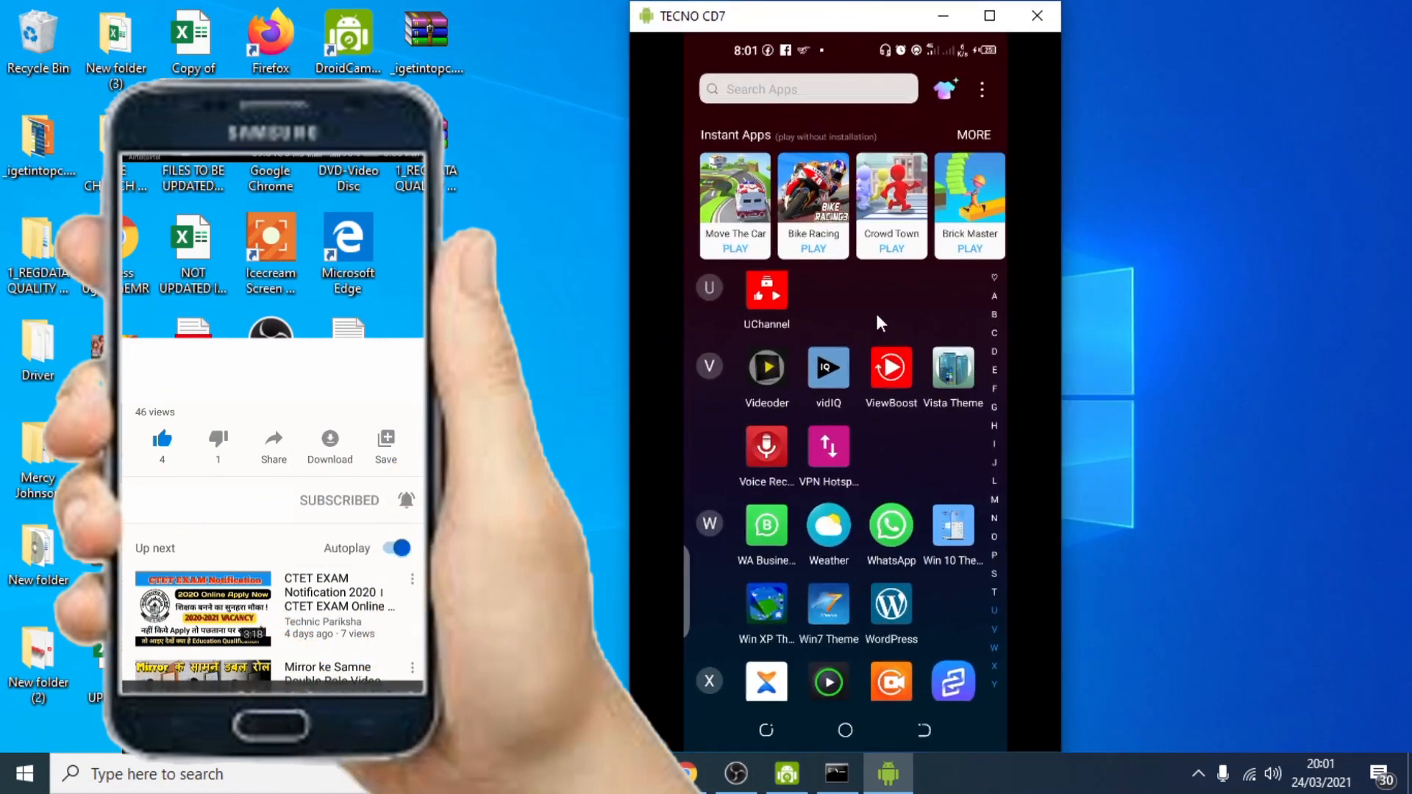
pyautogui.moveTo(851, 2)
pyautogui.mouseDown()
pyautogui.moveTo(851, 26)
pyautogui.moveTo(858, 3)
pyautogui.mouseUp()
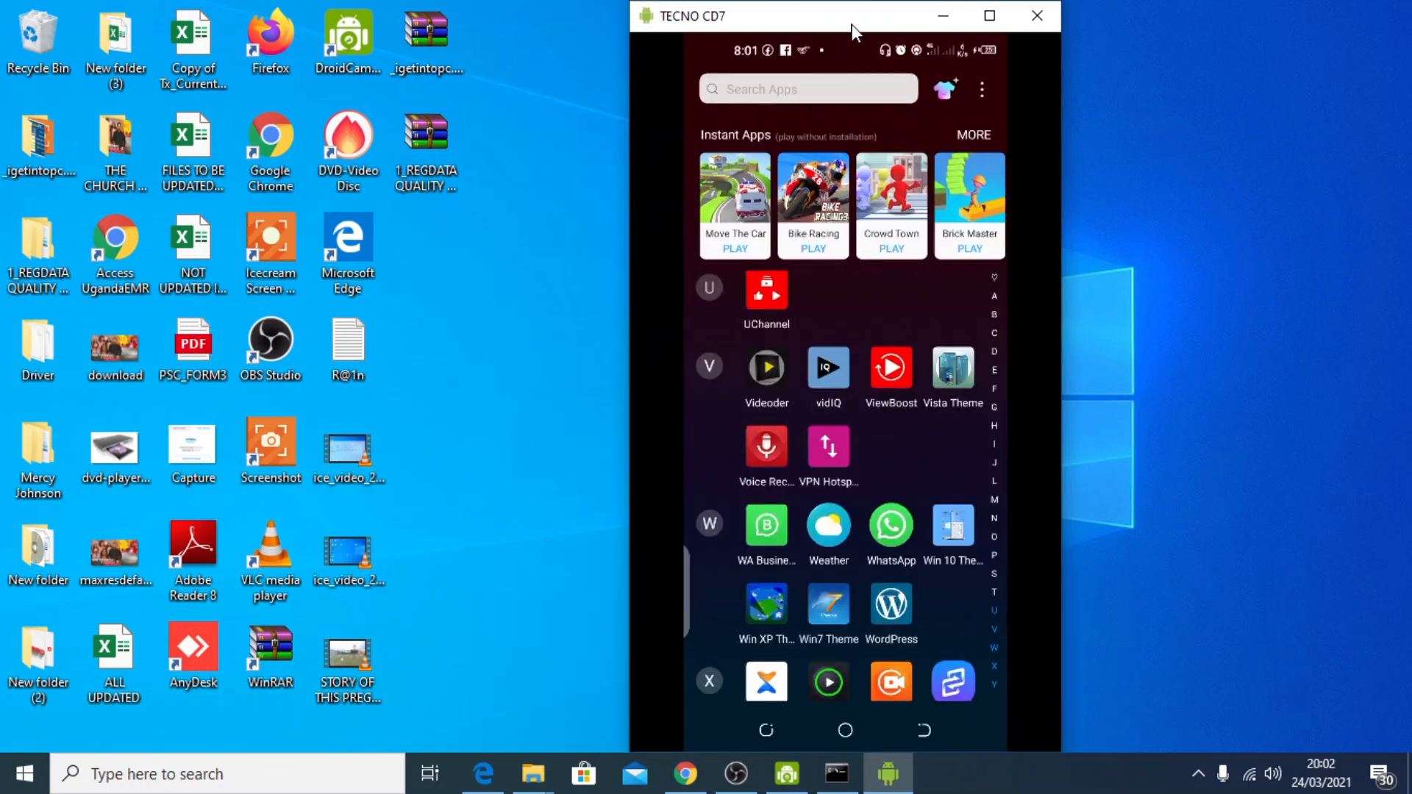
pyautogui.moveTo(627, 323); pyautogui.dragTo(729, 324)
# Open WhatsApp on the mirrored phone, browse the chat list and return to the app drawer
pyautogui.click(945, 529)
pyautogui.scroll(-6, 868, 372)
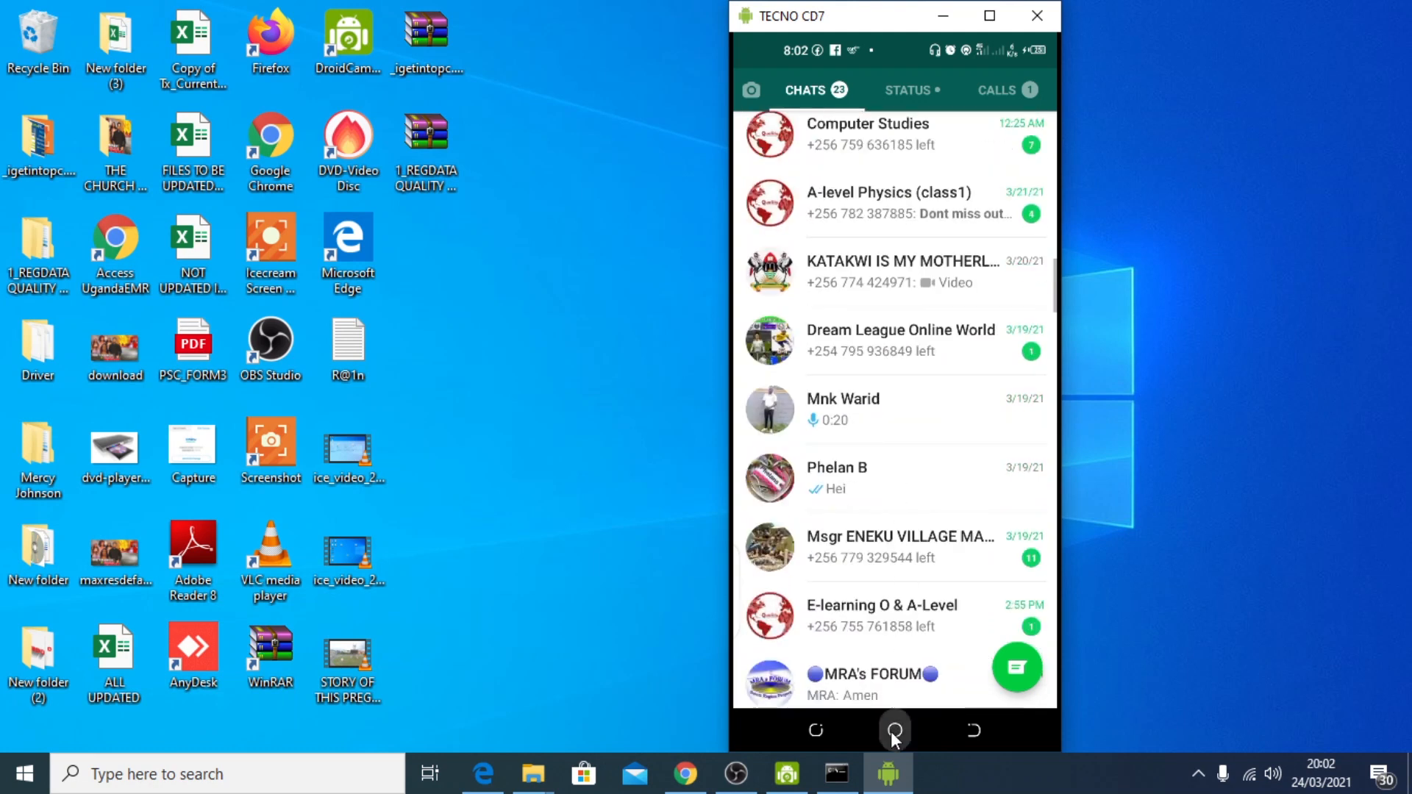
pyautogui.click(893, 731)
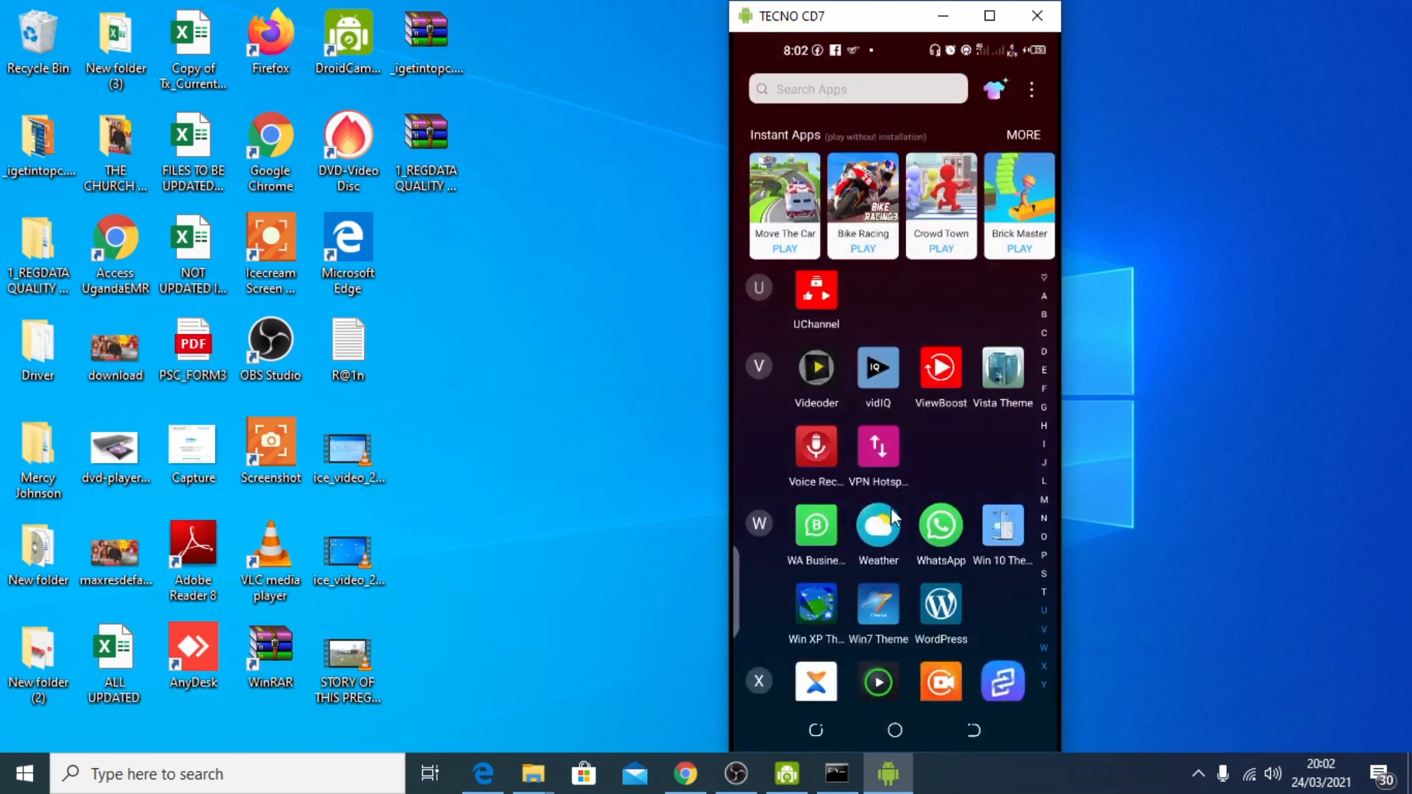
# Open Facebook from the mirrored phone's app drawer and browse its notifications
pyautogui.scroll(3, 890, 508)
pyautogui.scroll(10, 883, 400)
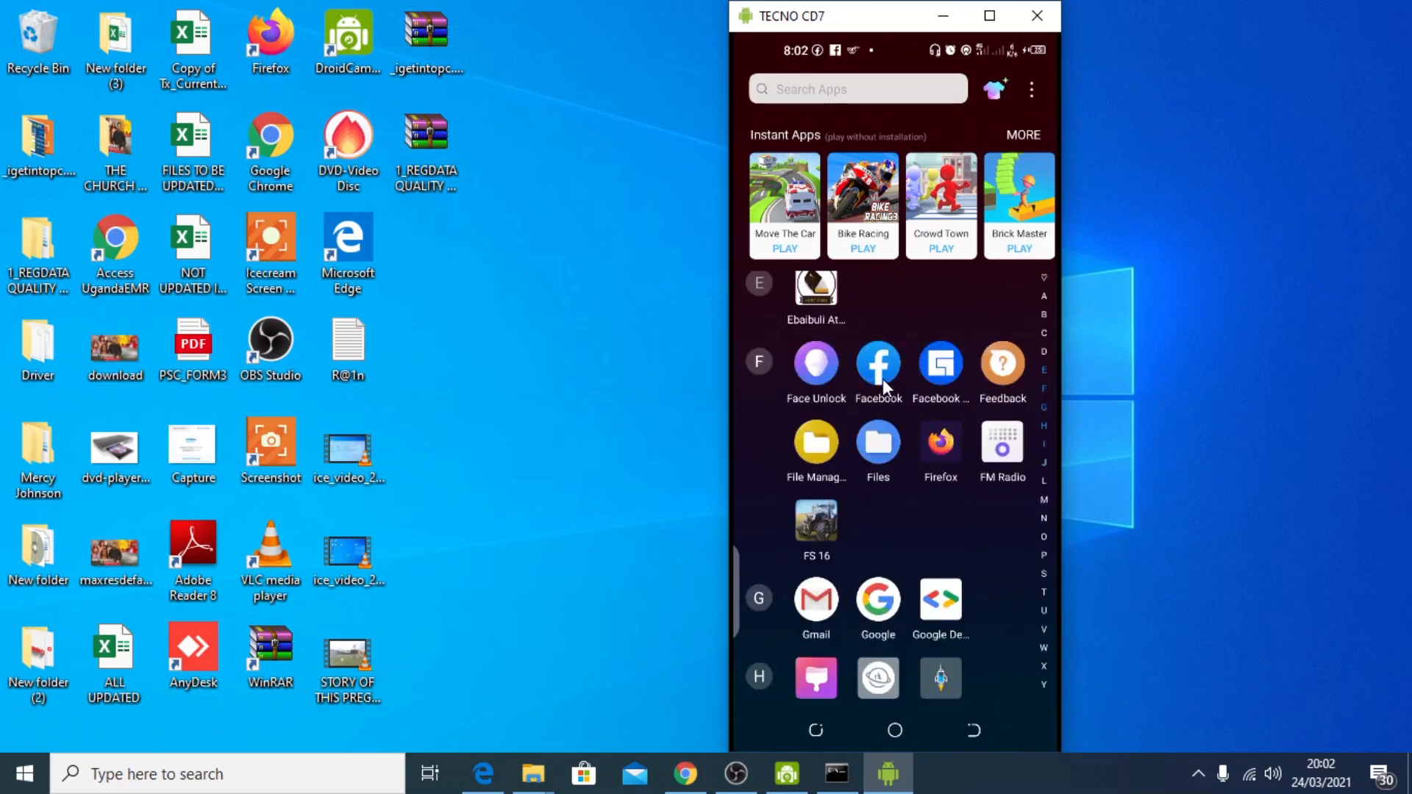
pyautogui.click(879, 364)
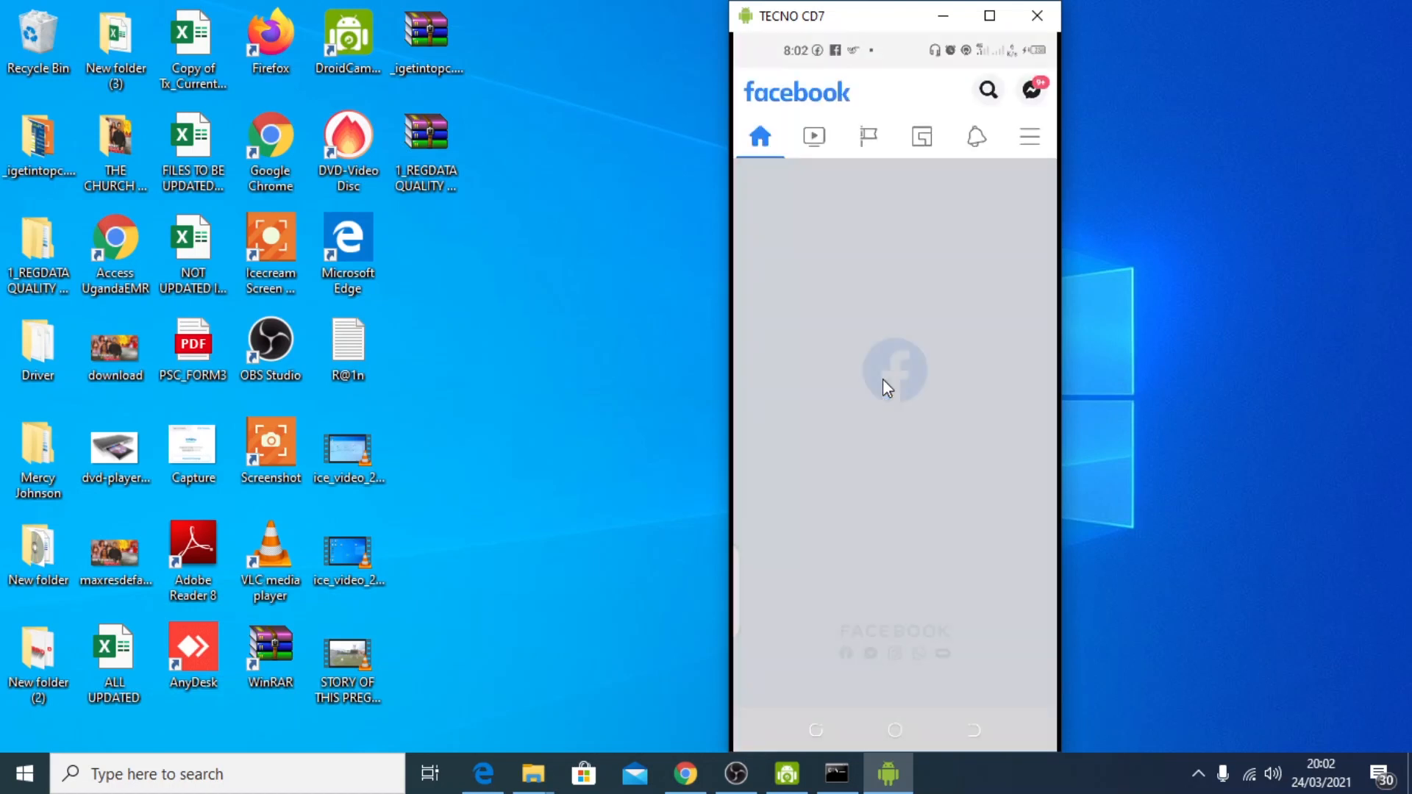
pyautogui.click(981, 145)
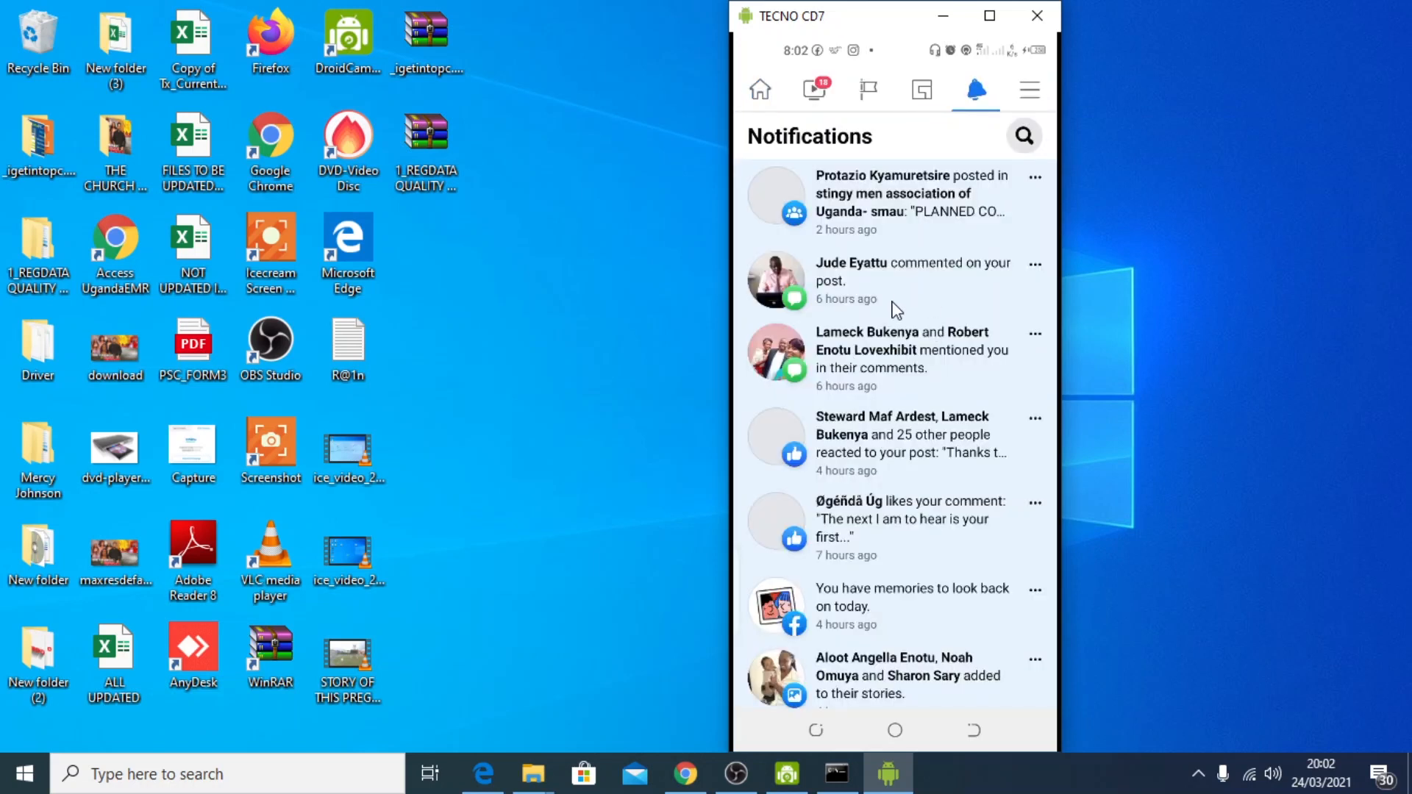
pyautogui.scroll(-2, 899, 307)
pyautogui.scroll(2, 898, 312)
pyautogui.scroll(-3, 898, 313)
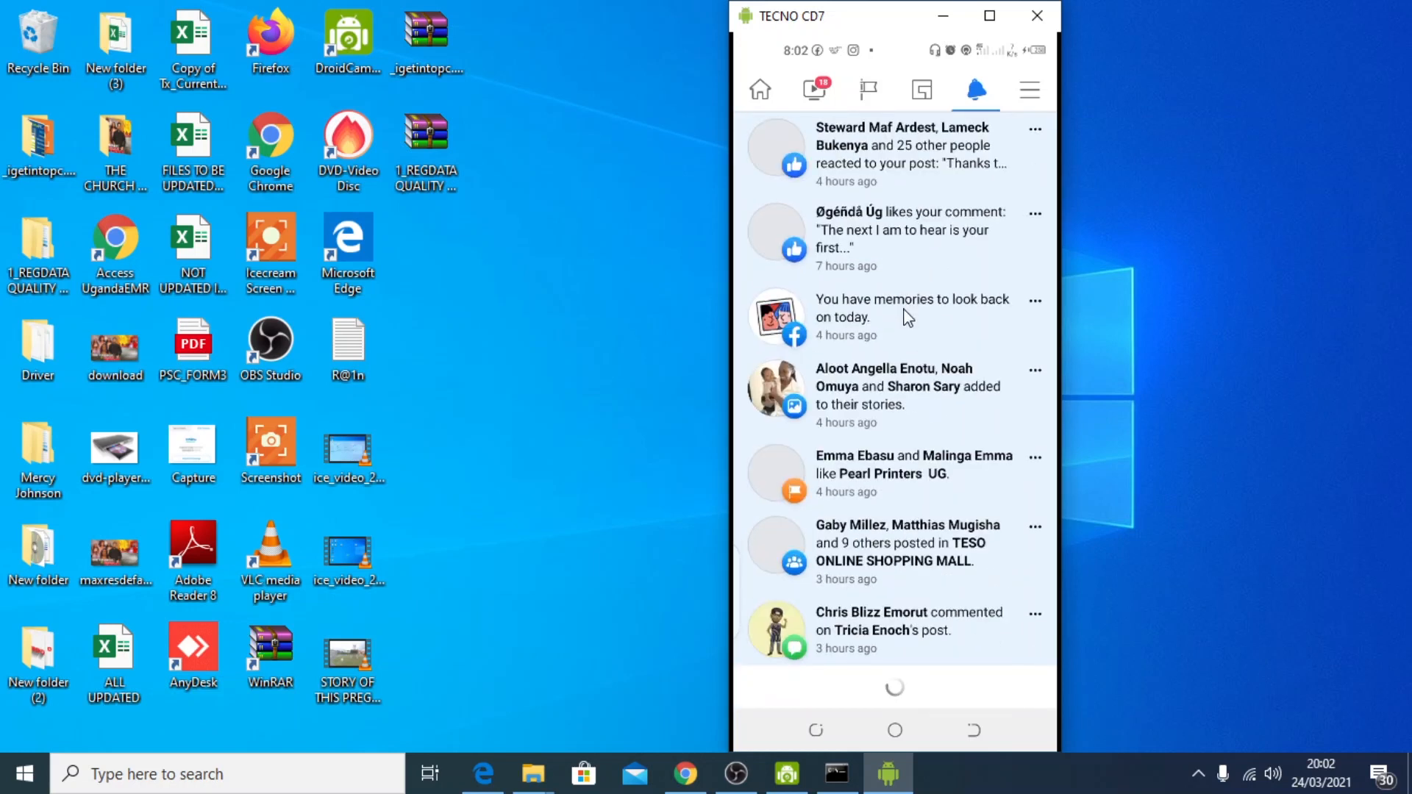
pyautogui.scroll(3, 898, 353)
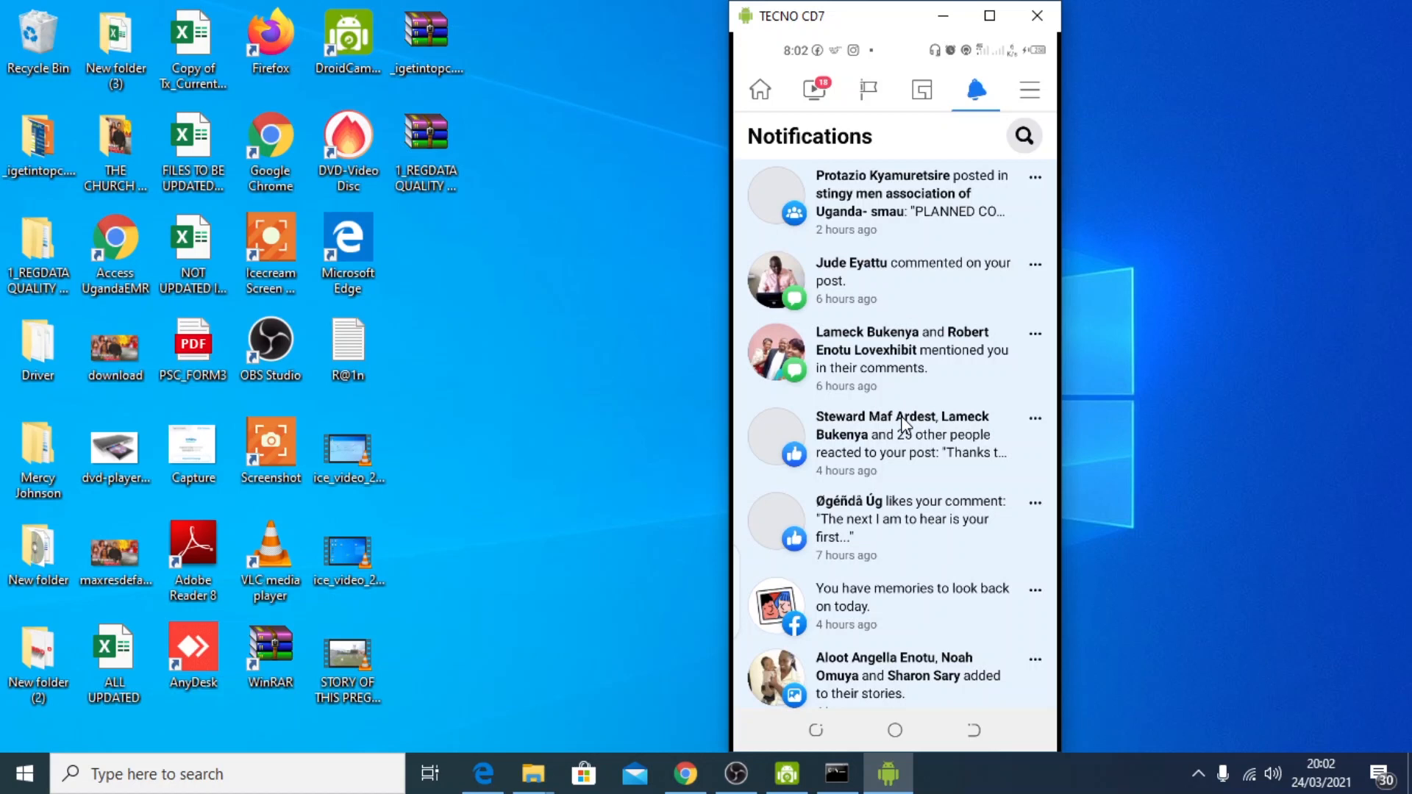
pyautogui.click(575, 455)
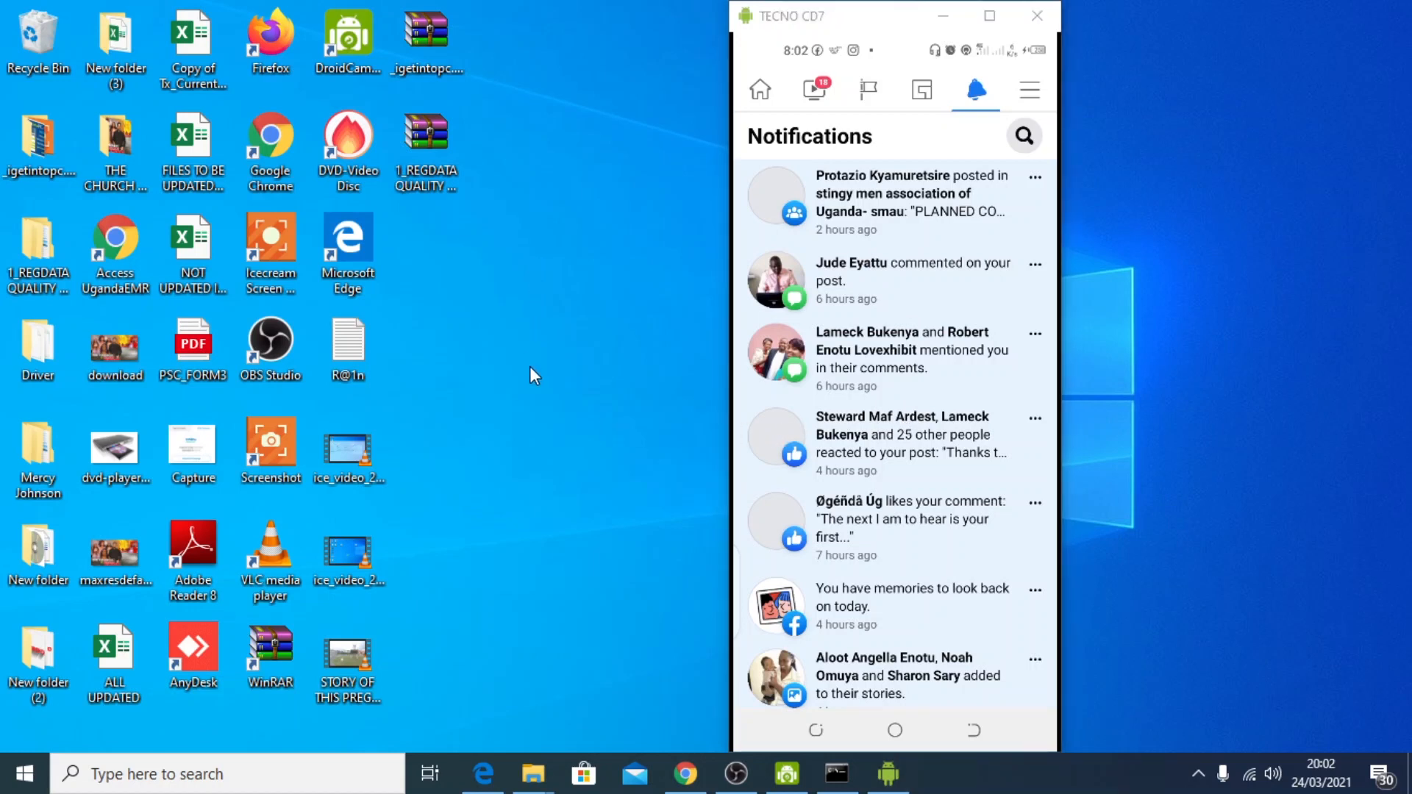